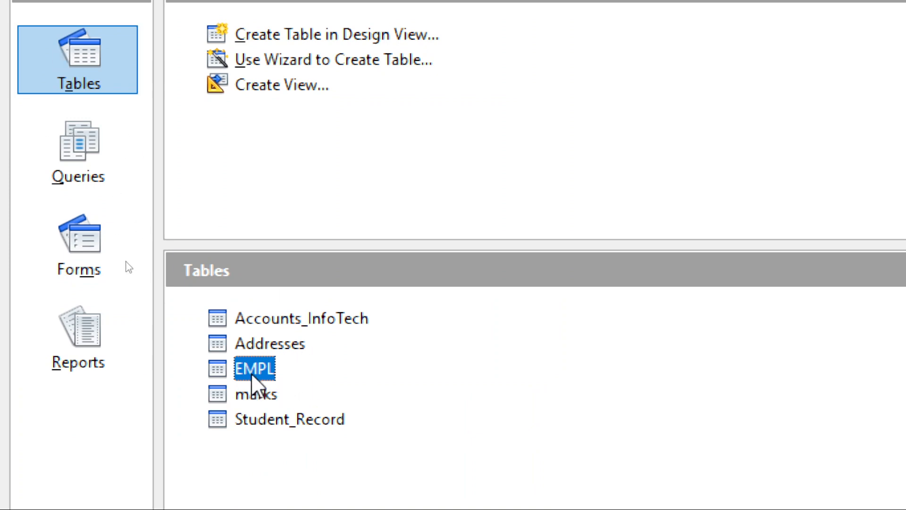
View the records of the EMPL table, and close its data view.
double_click(251, 373)
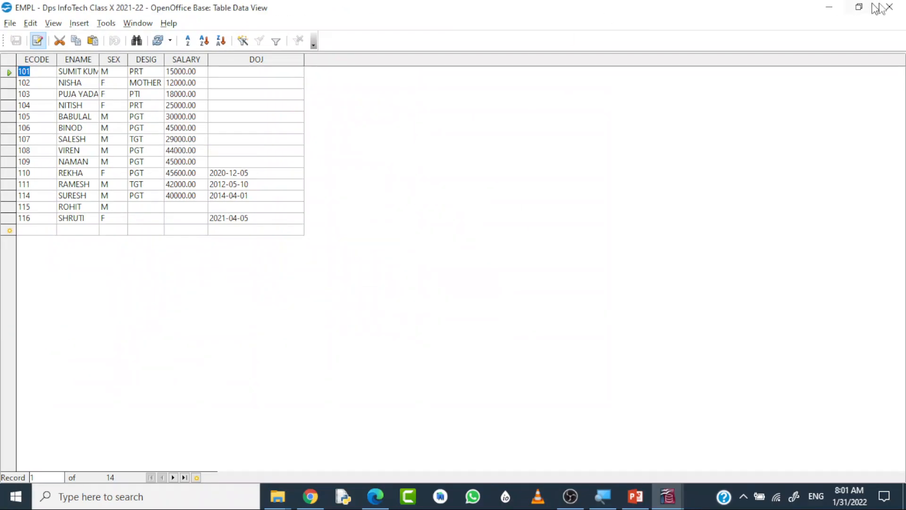
left_click(890, 8)
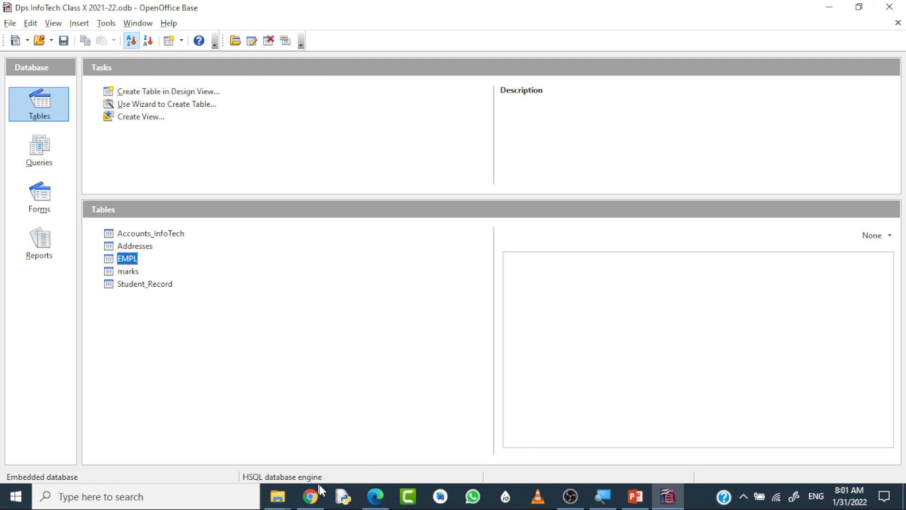
Switch to the PDF in Edge and underline DML, SELECT and what_to_select in section 6.6.
left_click(374, 497)
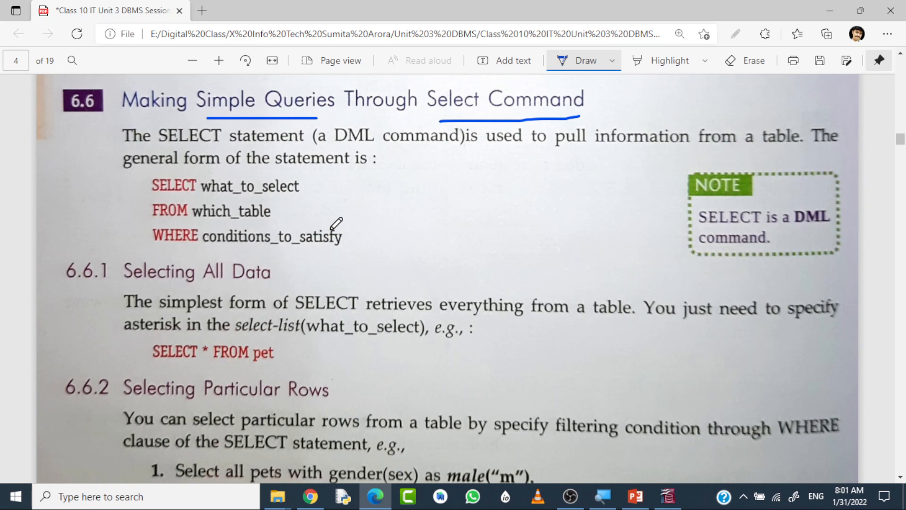
left_click_drag(334, 147, 377, 145)
left_click_drag(152, 193, 248, 194)
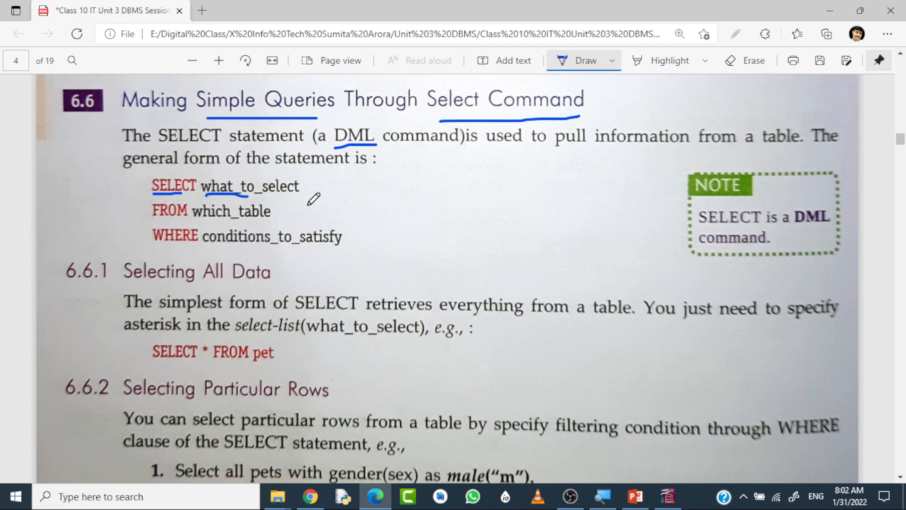
Draw a freehand table with a header row and several columns beside the SELECT statement syntax.
left_click_drag(435, 169, 433, 240)
mouse_move(435, 169)
left_mouse_down()
mouse_move(507, 144)
mouse_move(501, 207)
mouse_move(451, 243)
left_mouse_up()
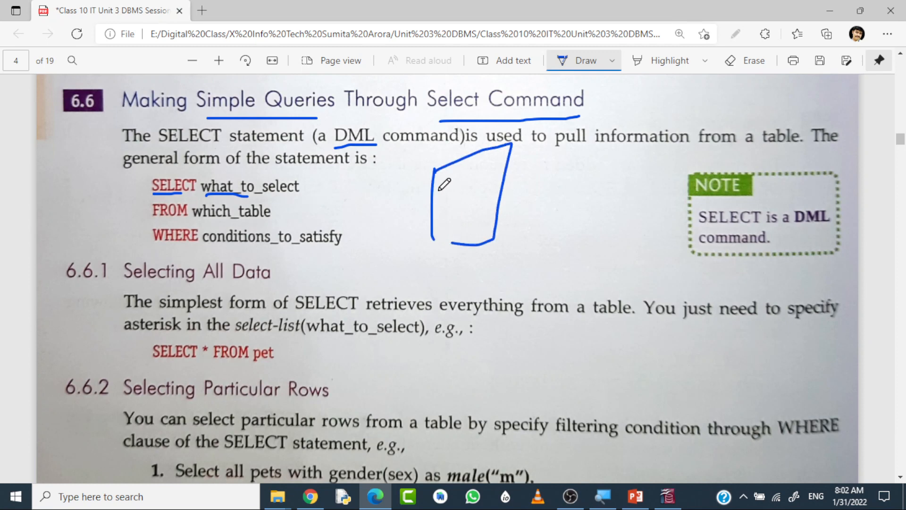
mouse_move(433, 193)
left_mouse_down()
mouse_move(500, 176)
mouse_move(461, 238)
left_mouse_up()
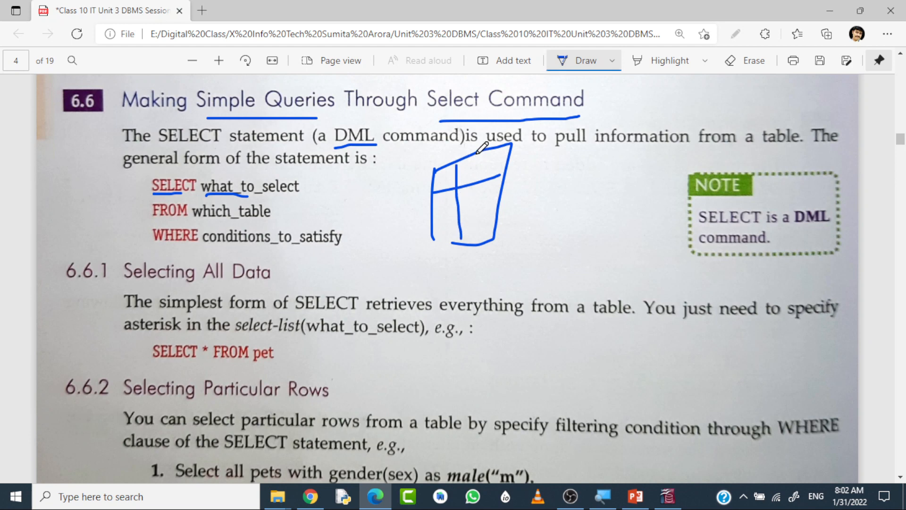
left_click_drag(478, 151, 472, 261)
left_click_drag(487, 149, 486, 245)
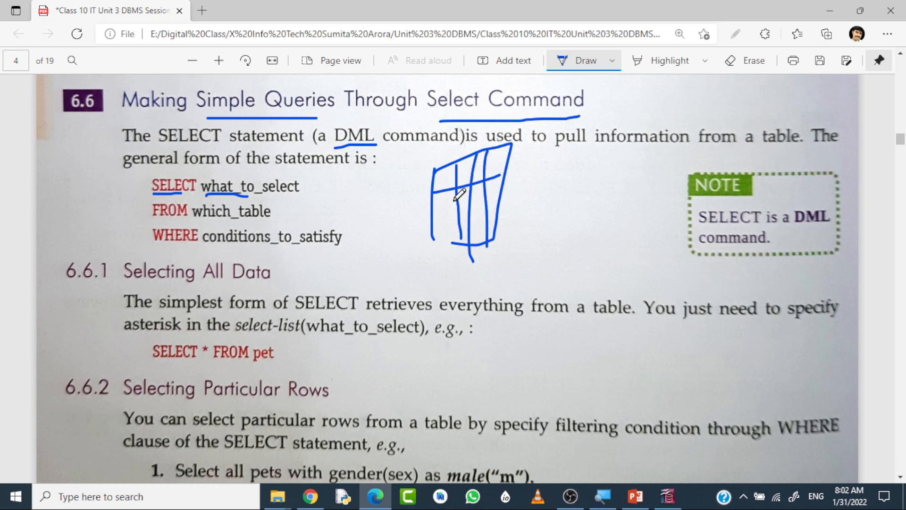
Erase the freehand table sketch and all ink underlines in section 6.6.
left_click(743, 61)
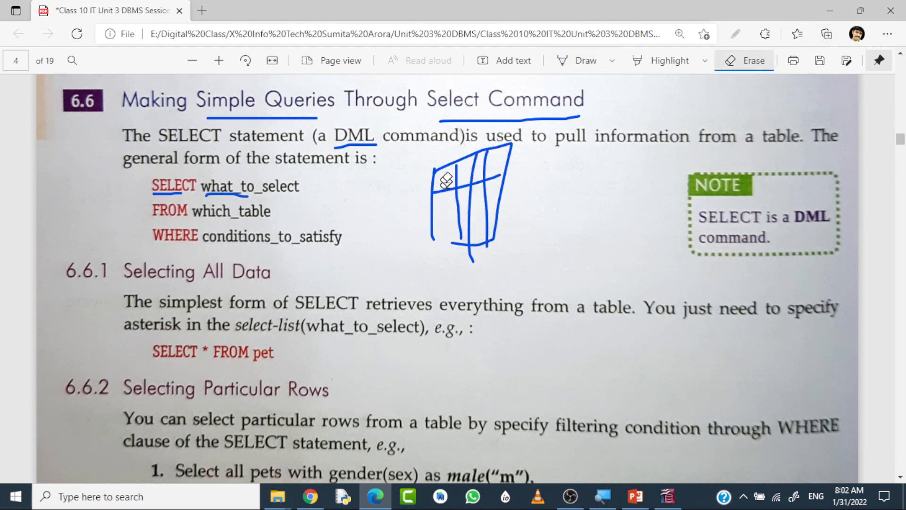
mouse_move(461, 168)
left_mouse_down()
mouse_move(453, 217)
mouse_move(526, 178)
left_mouse_up()
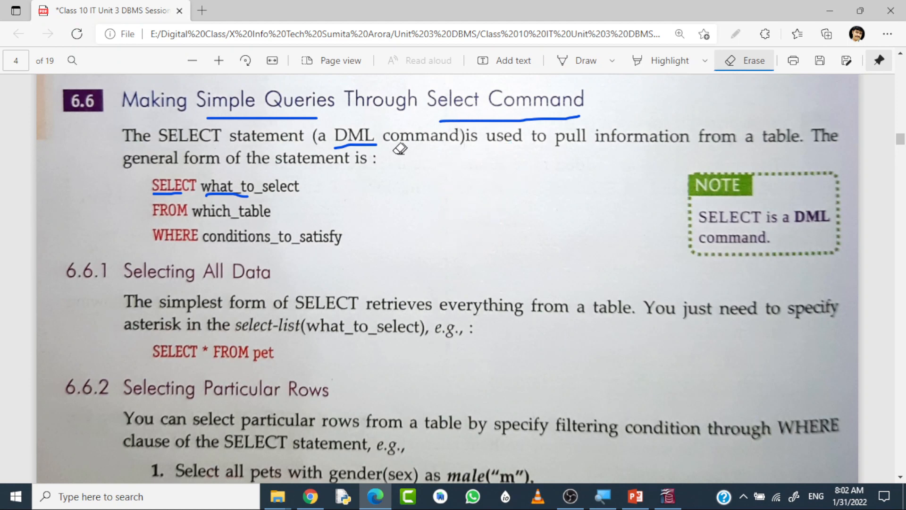
mouse_move(400, 149)
left_mouse_down()
mouse_move(306, 130)
mouse_move(422, 140)
mouse_move(209, 203)
mouse_move(159, 184)
left_mouse_up()
Underline FROM which_table and WHERE conditions_to_satisfy in ink, and add a mark beside SELECT.
left_click(585, 60)
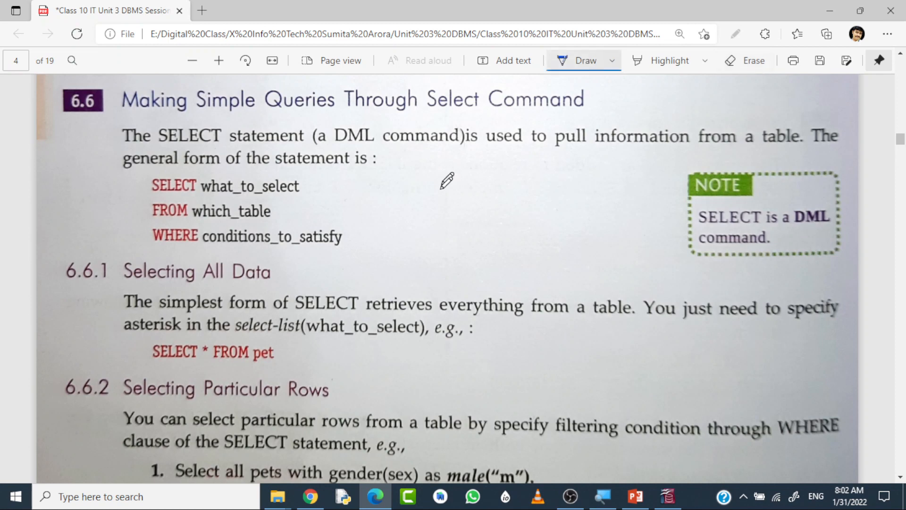
left_click_drag(150, 219, 257, 220)
left_click_drag(150, 254, 355, 252)
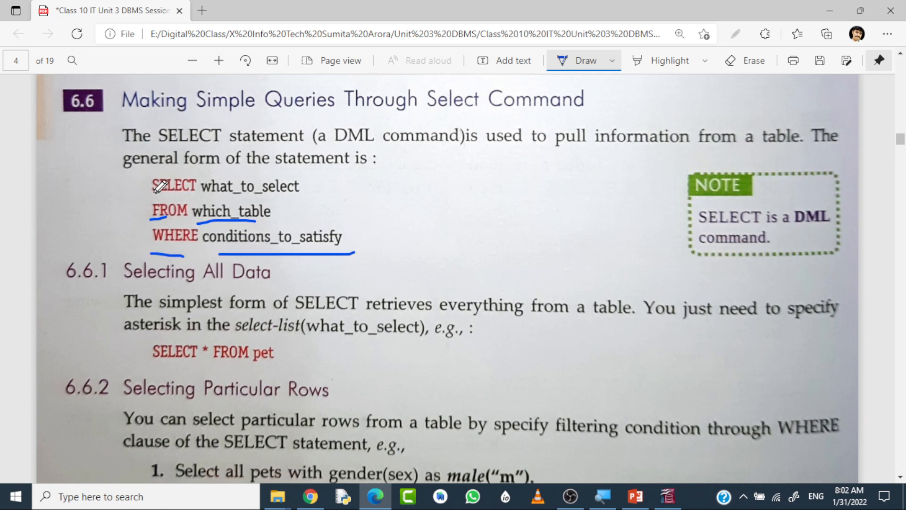
left_click_drag(135, 181, 151, 173)
Erase the ink marks around the SELECT, FROM and WHERE lines.
left_click(744, 61)
left_click_drag(144, 180, 160, 218)
left_click_drag(184, 273, 267, 224)
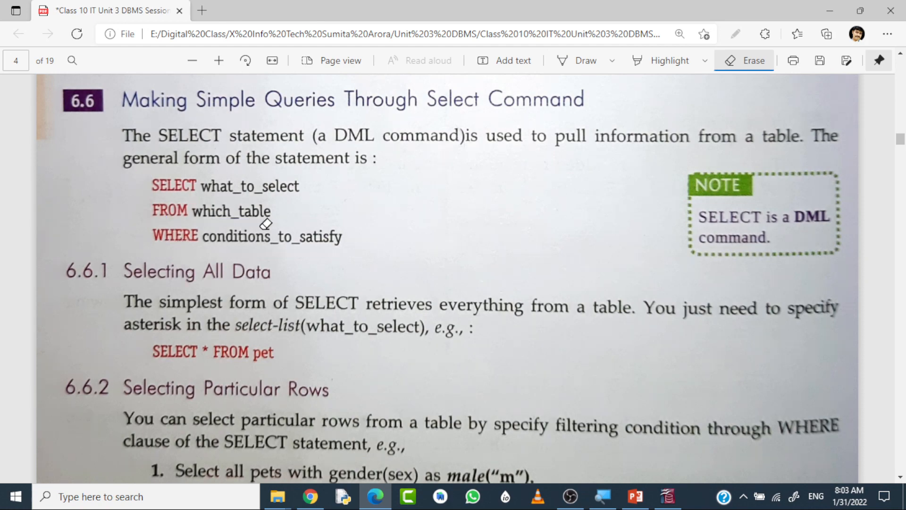
Switch to OpenOffice Base and create a new query in SQL view.
left_click(668, 500)
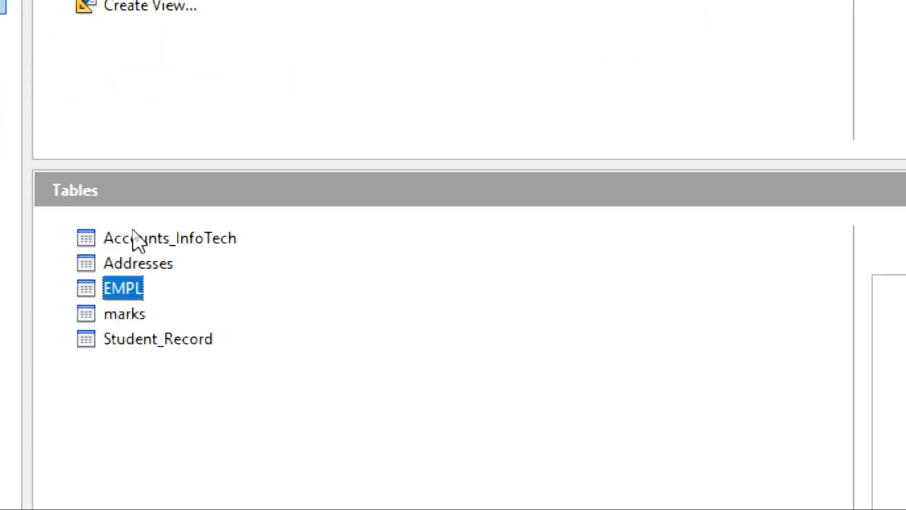
left_click(48, 158)
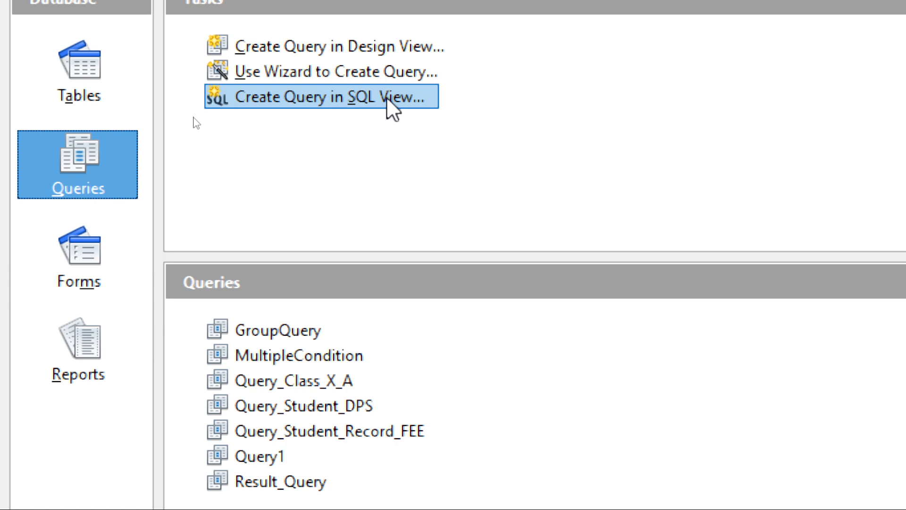
left_click(360, 101)
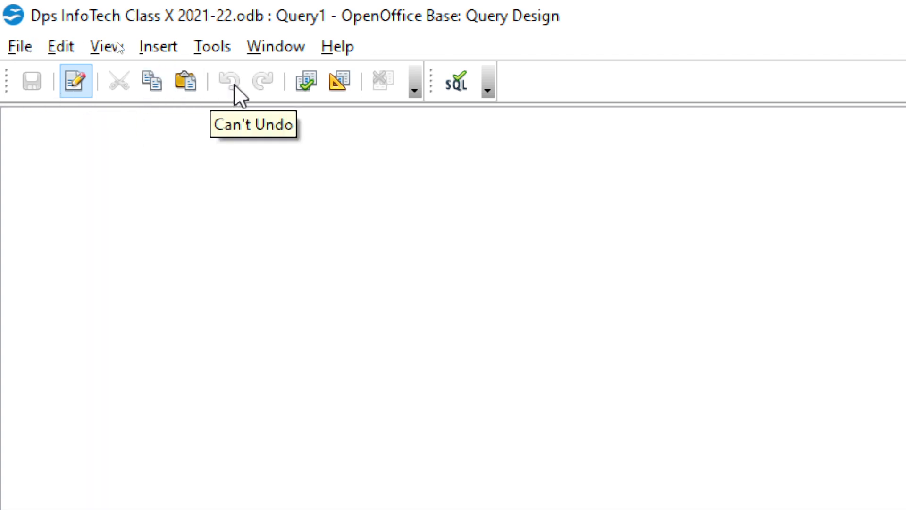
Show the query in design view and return to SQL view, with direct SQL command execution turned on.
left_click(336, 77)
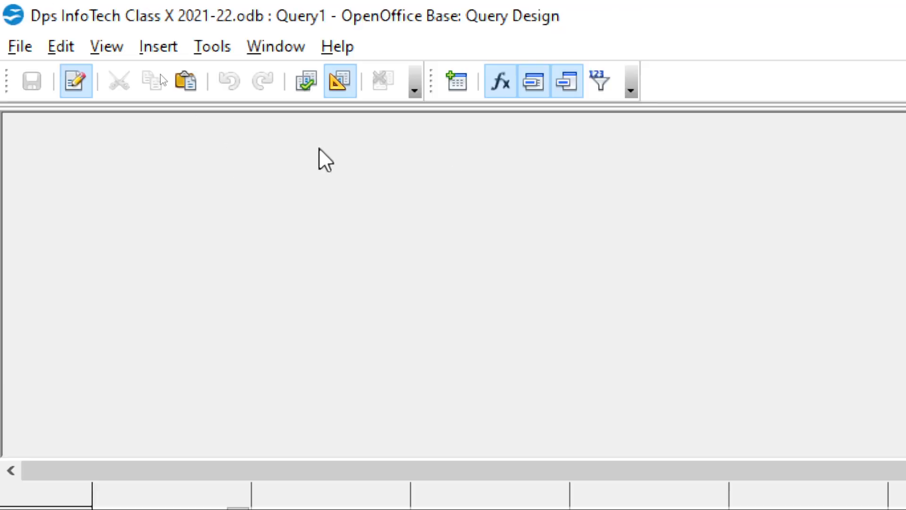
left_click(338, 81)
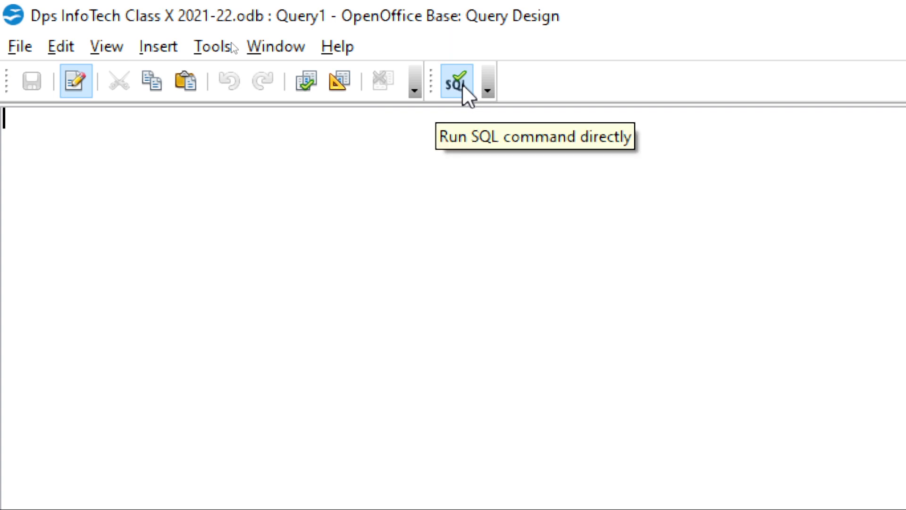
left_click(456, 81)
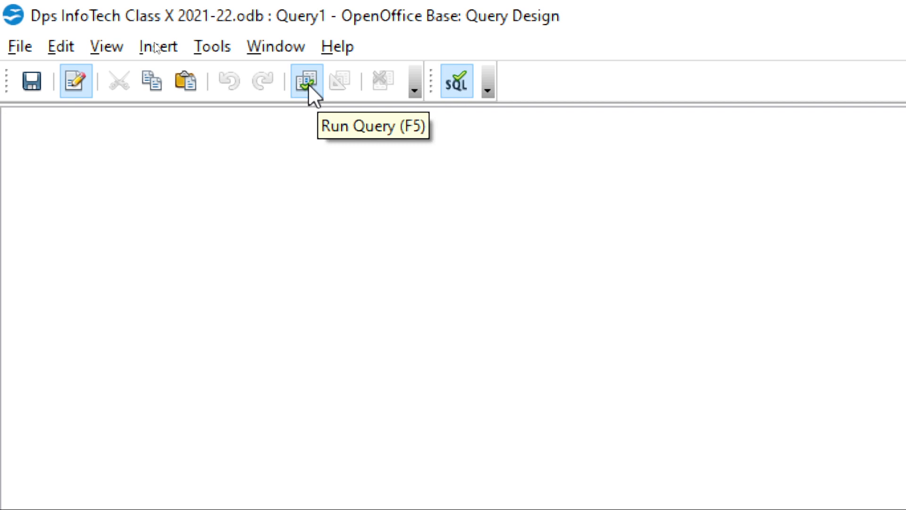
Begin the SQL statement with INSERT INTO EMPL VALUES( in capital letters.
left_click(9, 137)
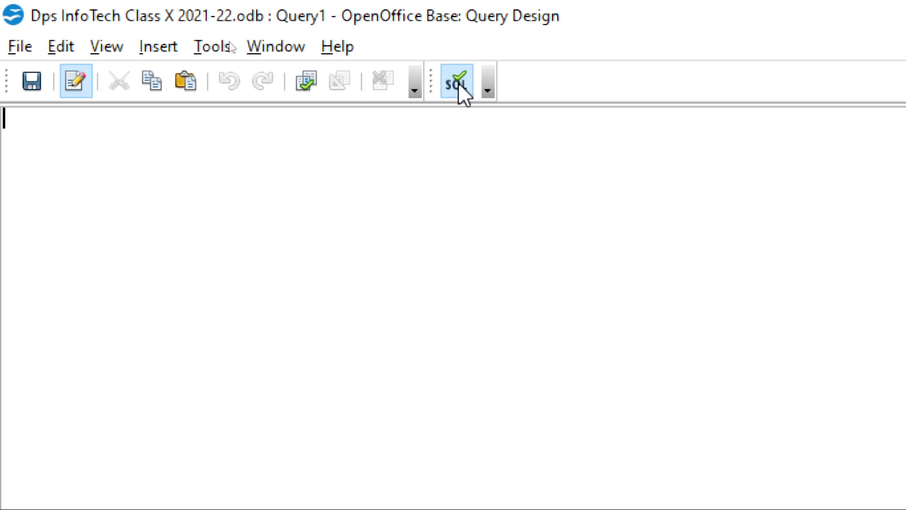
type("ins")
key("BackSpace")
key("BackSpace")
key("BackSpace")
type("inser")
key("BackSpace")
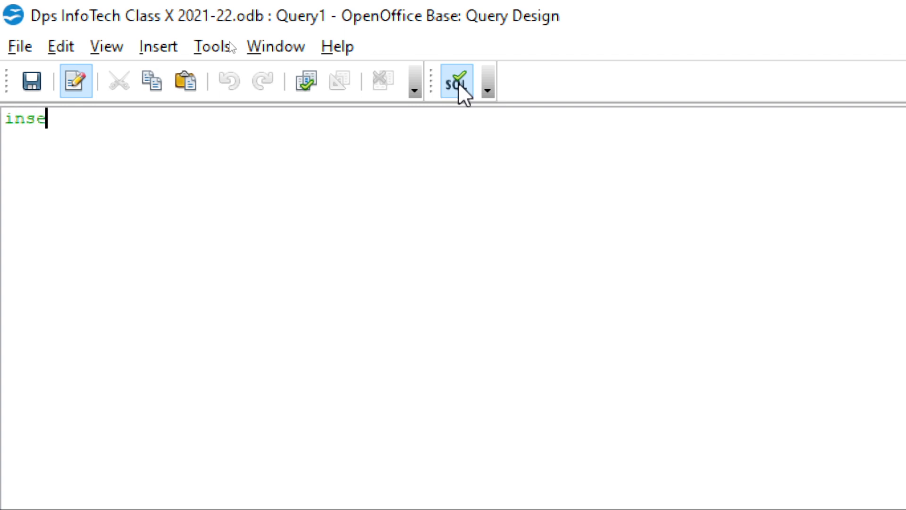
key("BackSpace")
key("BackSpace")
key("BackSpace")
key("BackSpace")
type("INSERT")
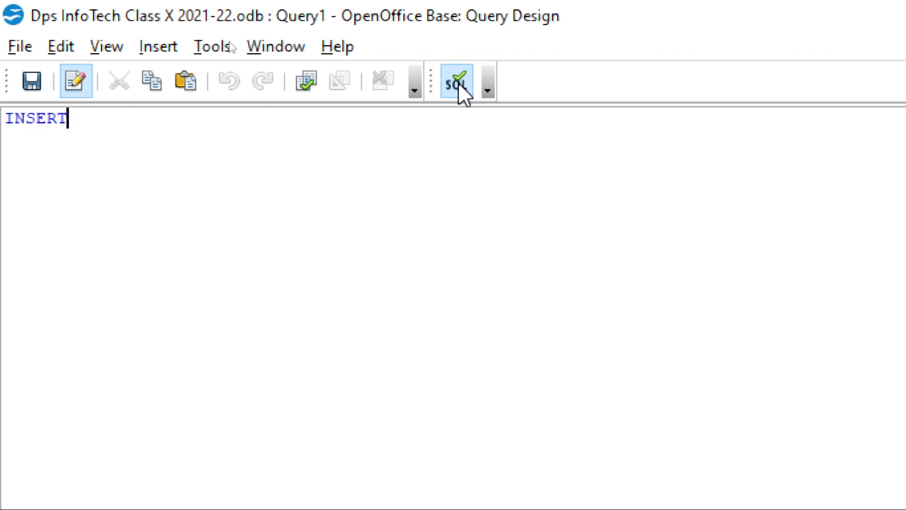
type(" INTO")
type("L ")
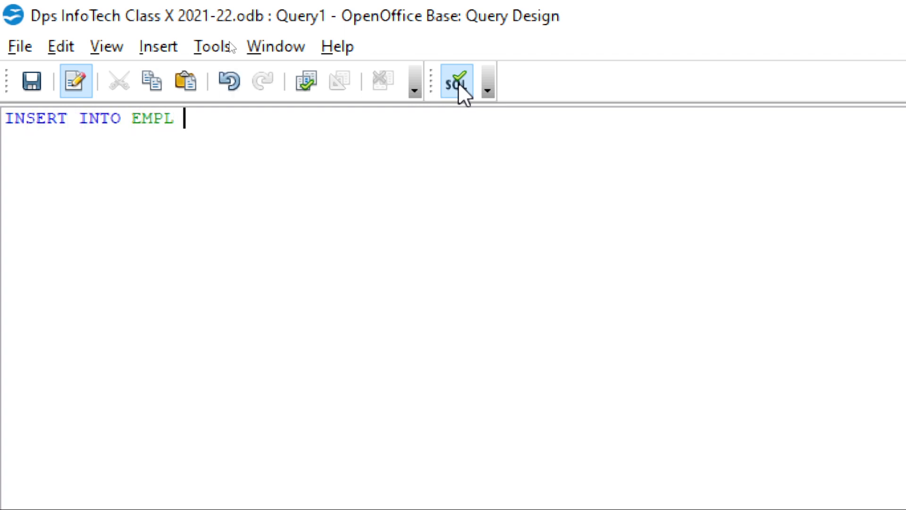
type("VALUES(")
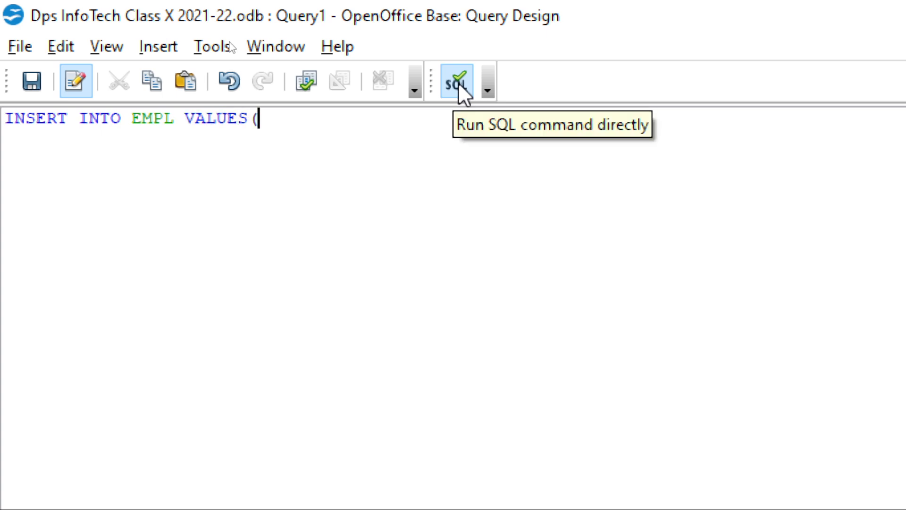
type("117, '")
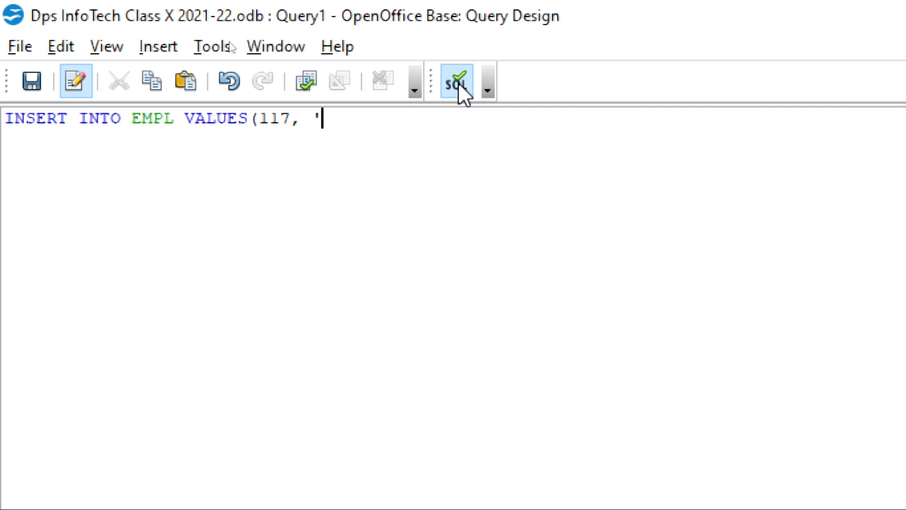
type("TANMAY', 'F'")
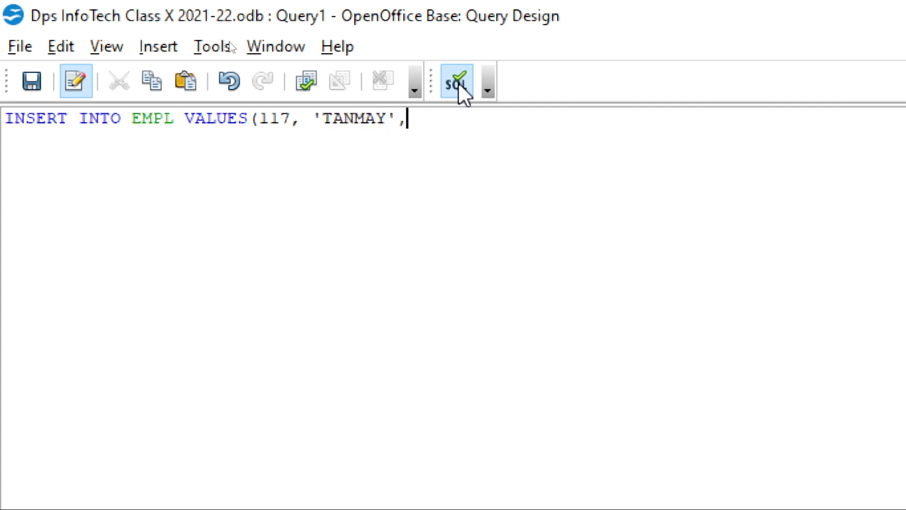
Add the values 117, the employee's name in quotes, 'M' and 'PGT' to the INSERT statement.
key("BackSpace")
key("BackSpace")
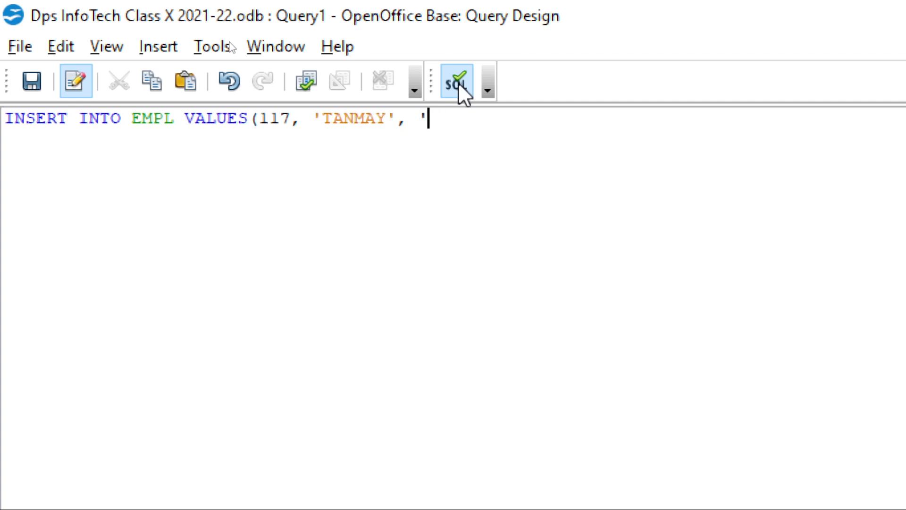
type("M','PGT',")
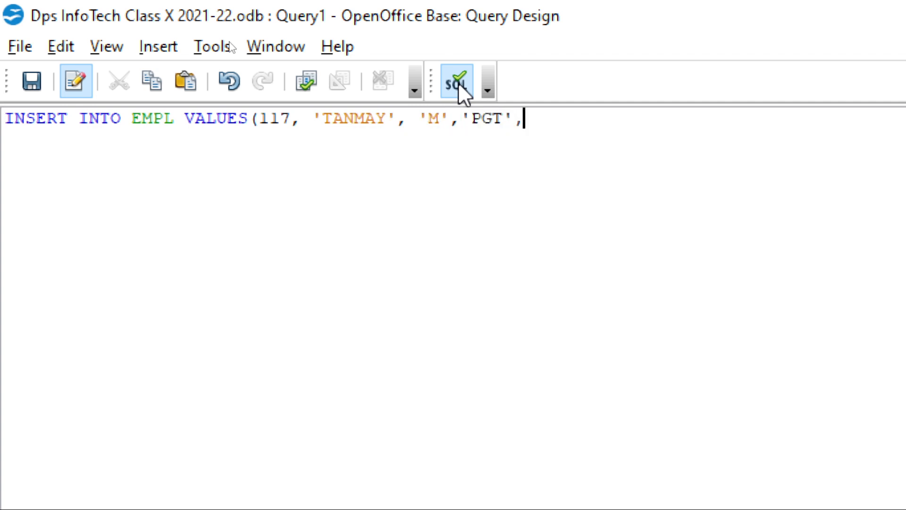
type("555000")
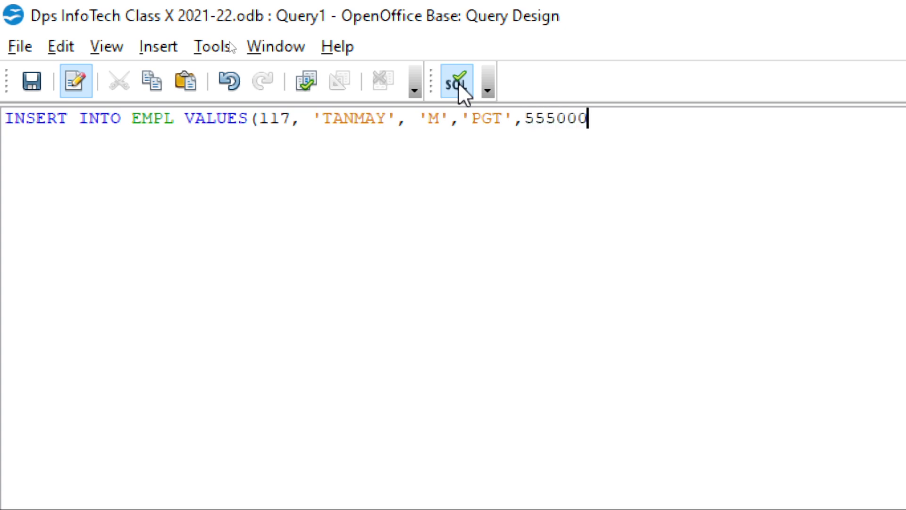
Add the salary 55500 and joining date '2022-01-12', and close the INSERT statement with a parenthesis and semicolon.
key("BackSpace")
type(",'22")
key("BackSpace")
type("022-")
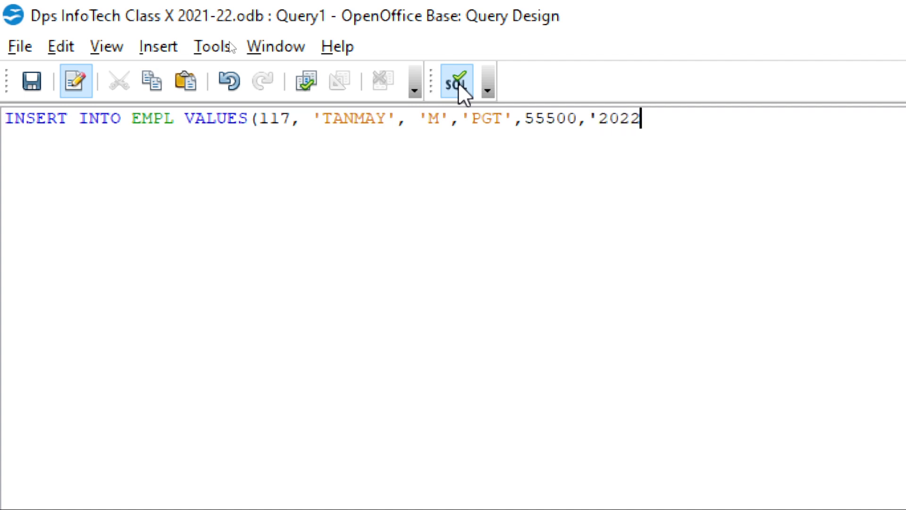
type("01")
key("BackSpace")
type("1-12")
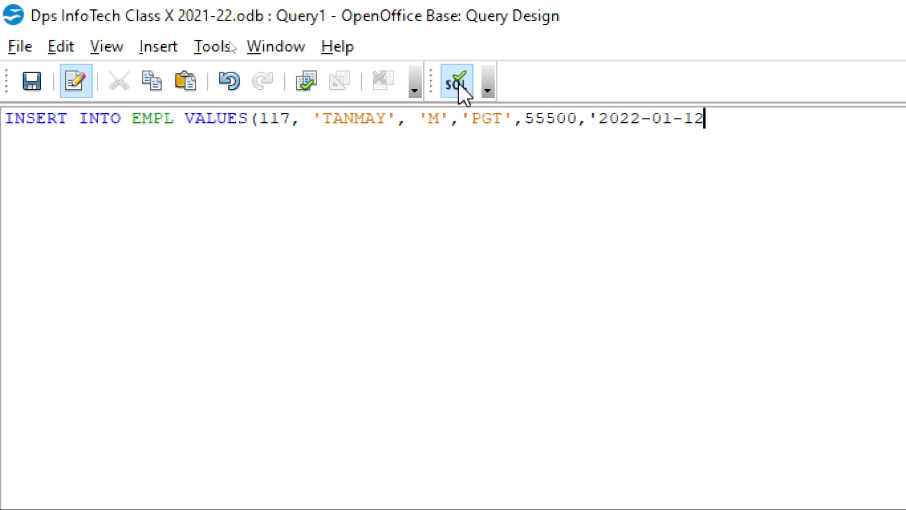
type("');")
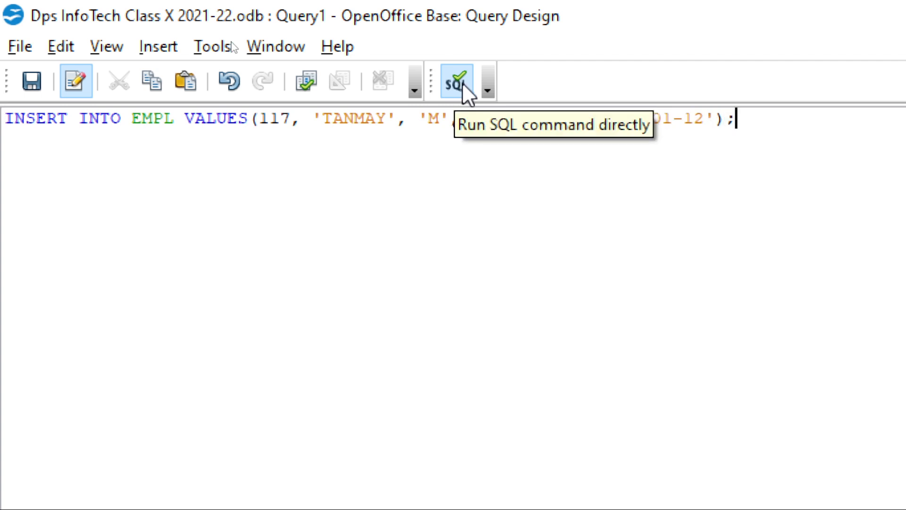
Turn off direct SQL execution and try to save the INSERT statement as a query while closing the query window.
left_click(463, 82)
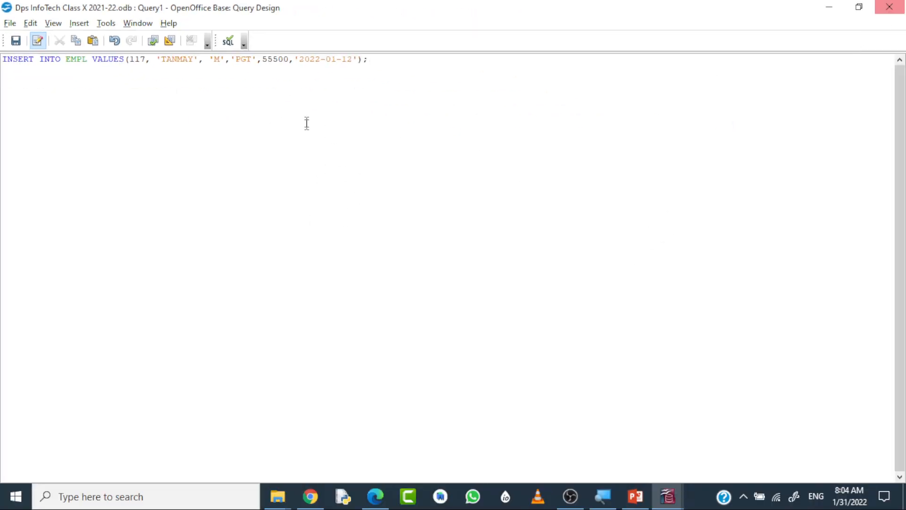
key("ctrl+a")
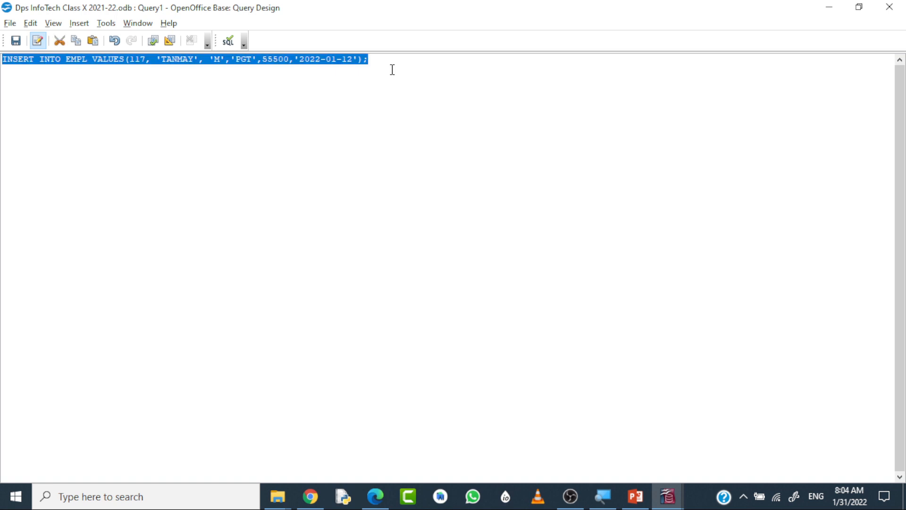
left_click(889, 7)
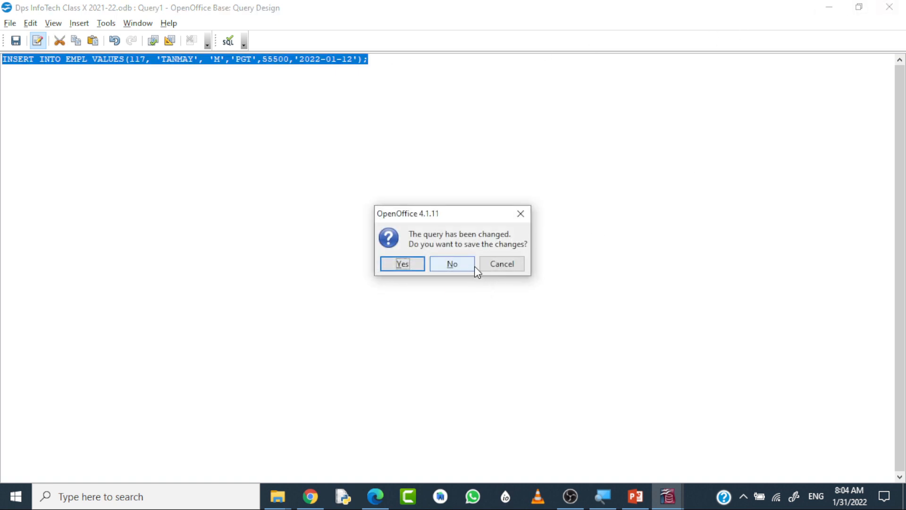
left_click(407, 265)
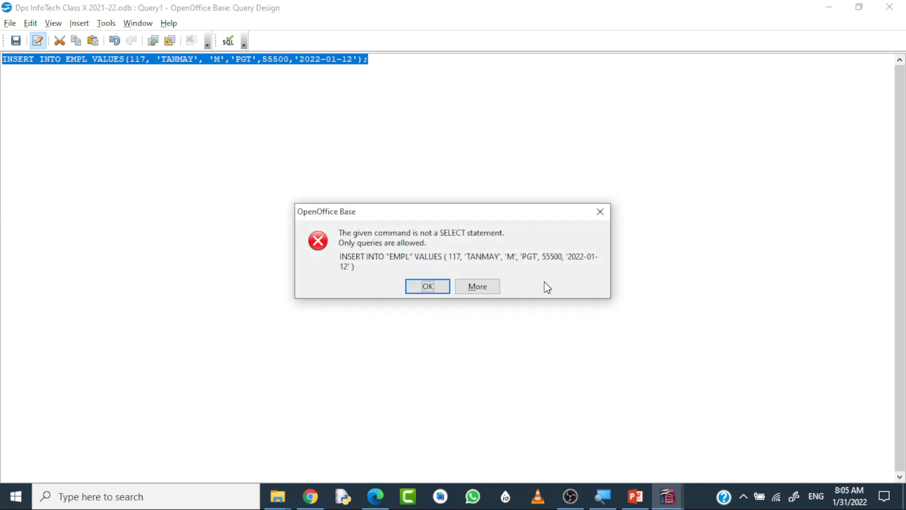
left_click(602, 212)
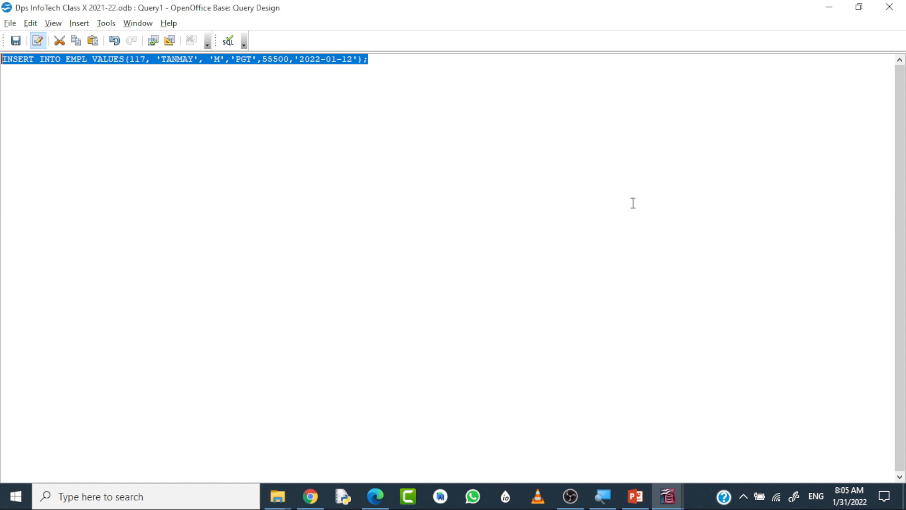
Discard the unsaved INSERT query and check the records stored in the EMPL table.
left_click(889, 7)
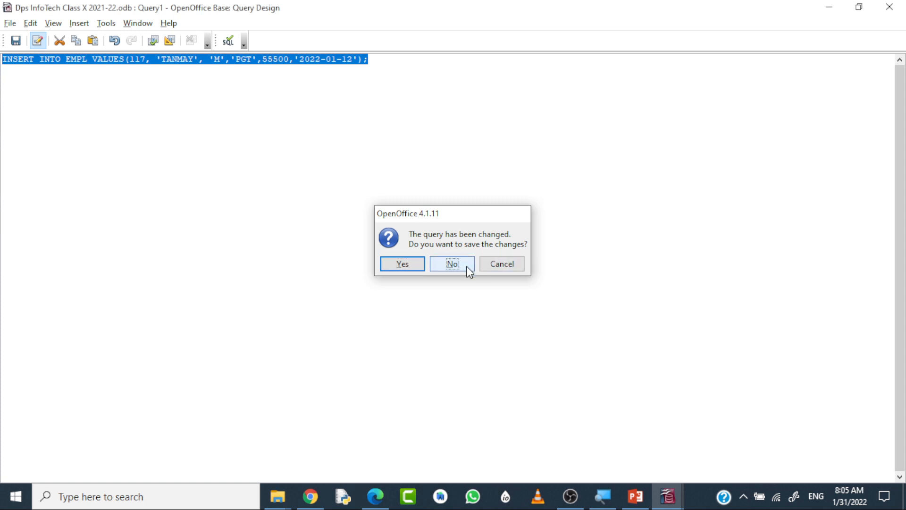
left_click(465, 265)
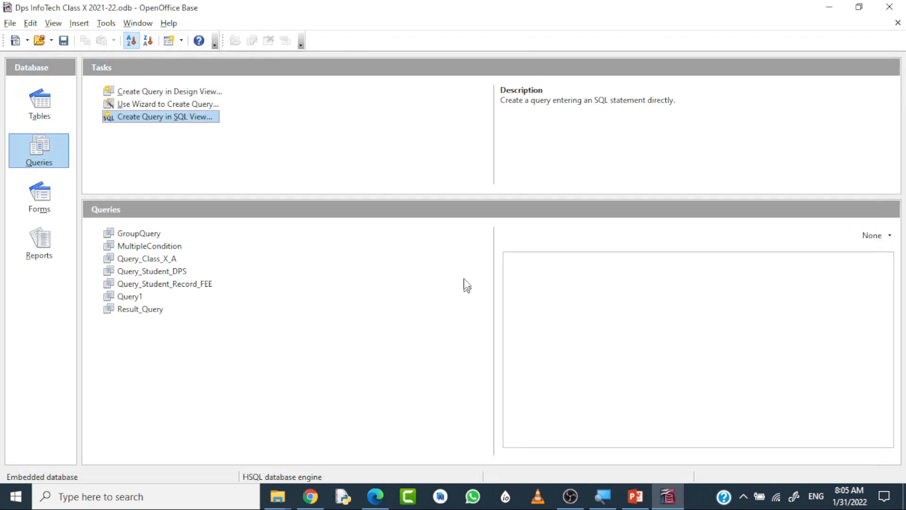
left_click(40, 107)
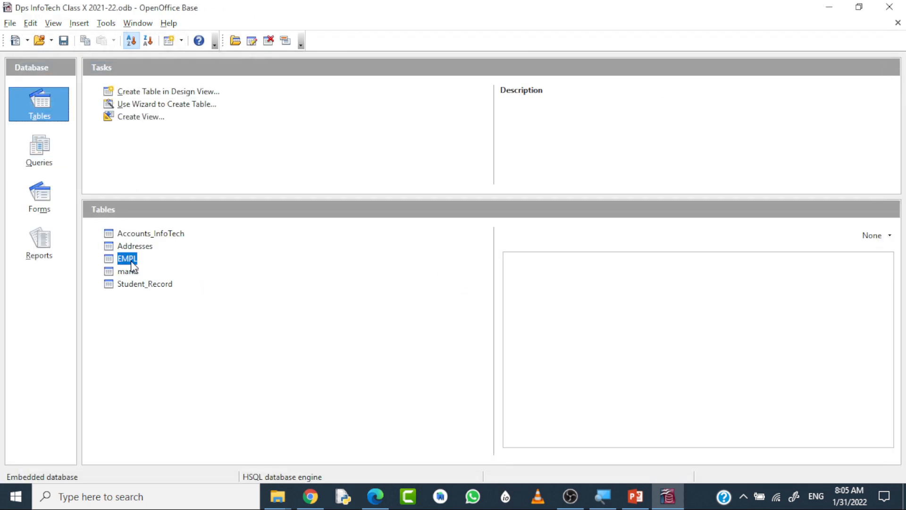
double_click(131, 261)
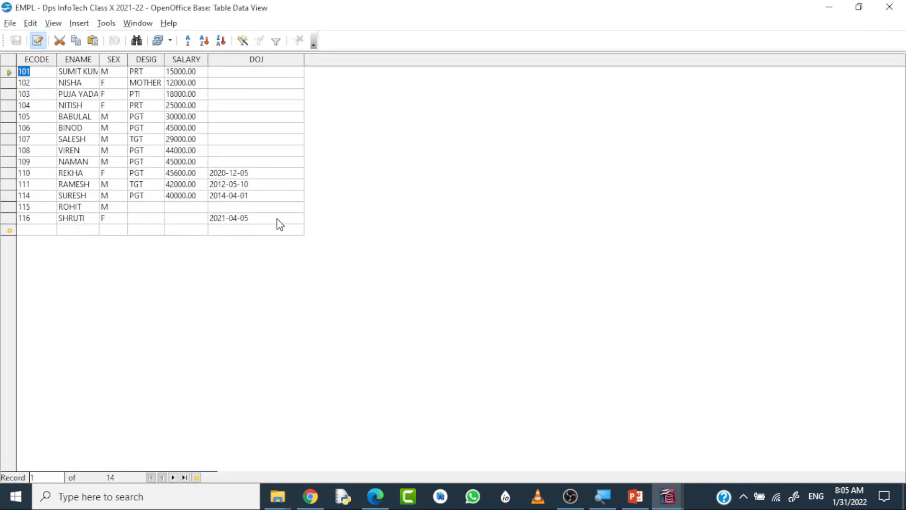
left_click(887, 8)
Create a new query in SQL view with the statement SELECT * FROM EMPL; and run it.
left_click(40, 153)
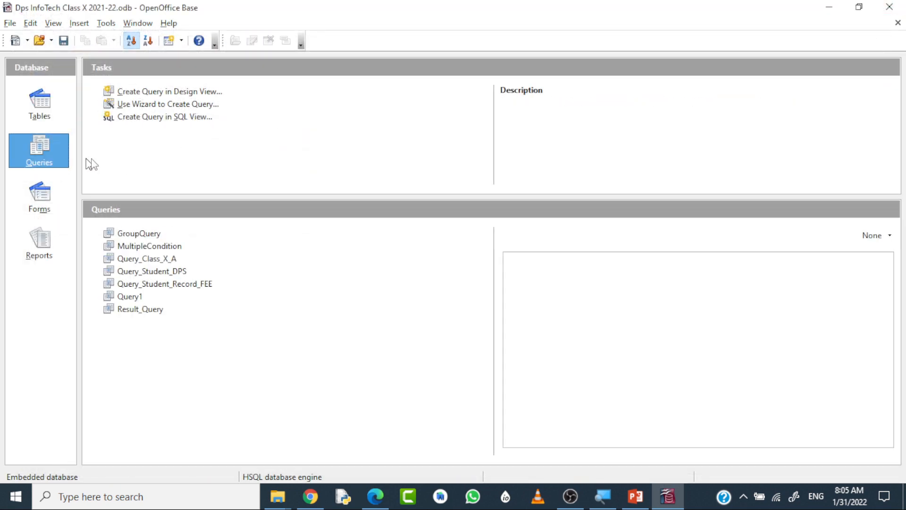
left_click(170, 119)
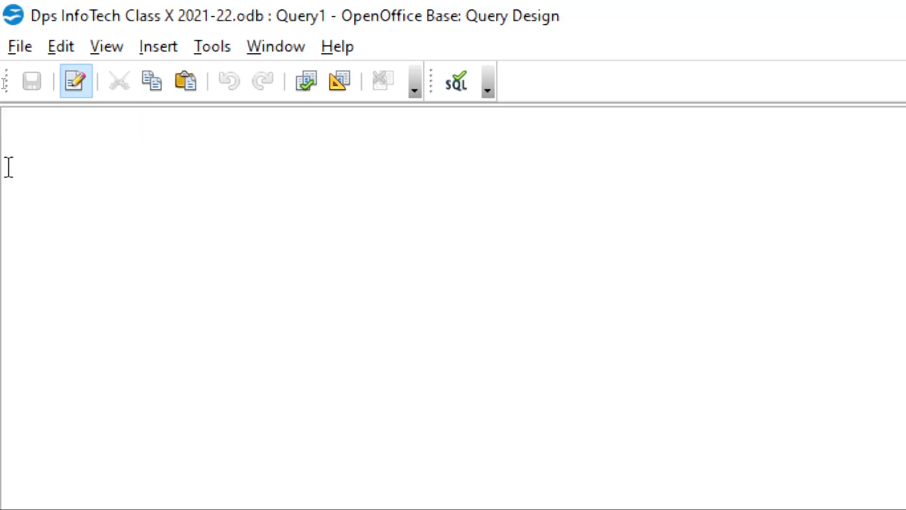
type("SELE")
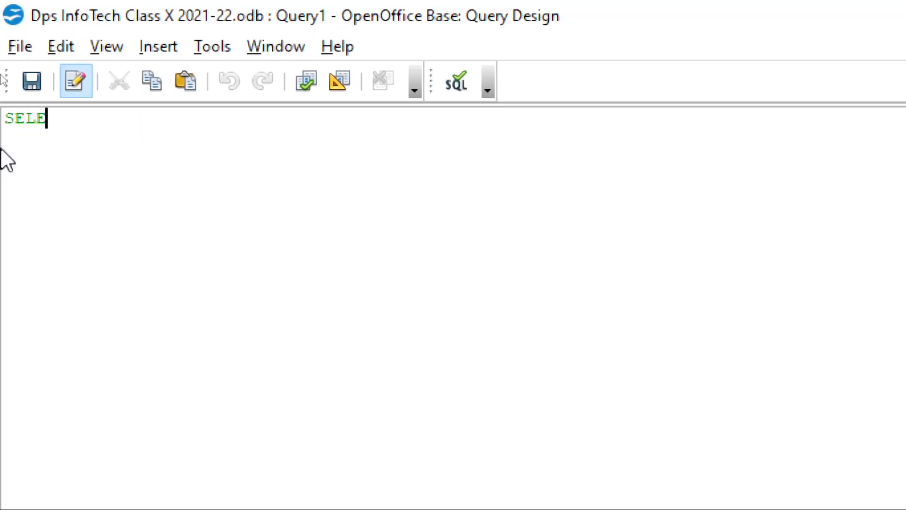
type("CT * FROM ")
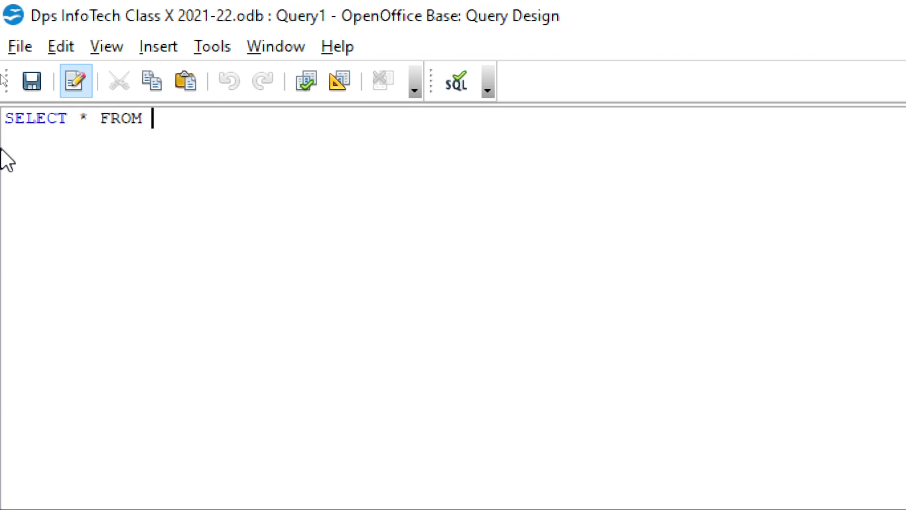
type("EMPL;")
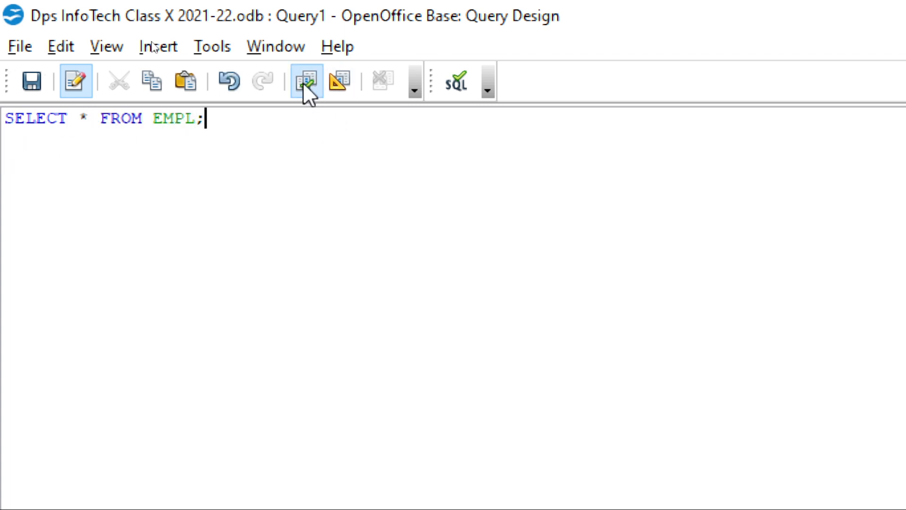
left_click(490, 89)
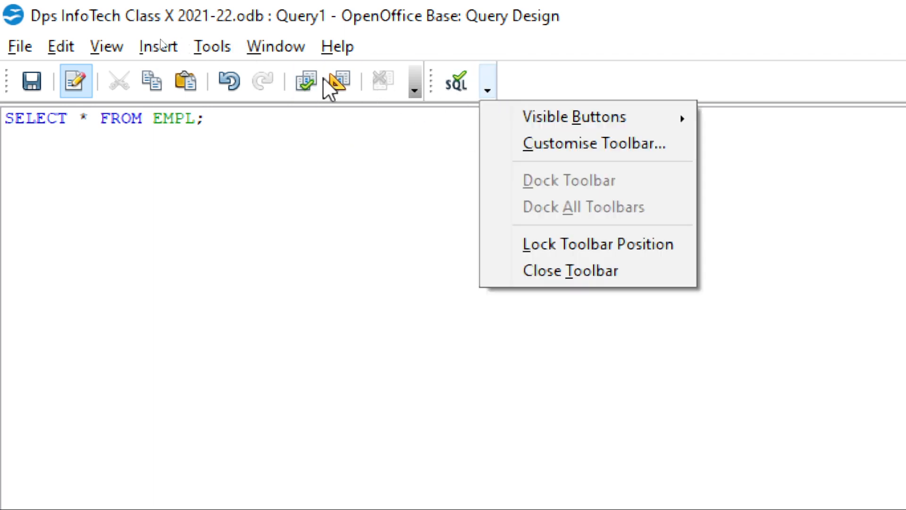
left_click(299, 81)
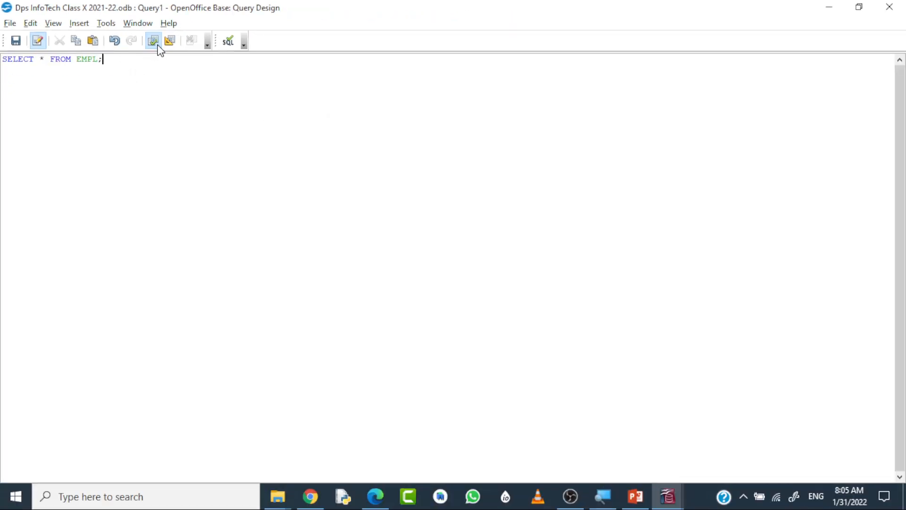
left_click(156, 44)
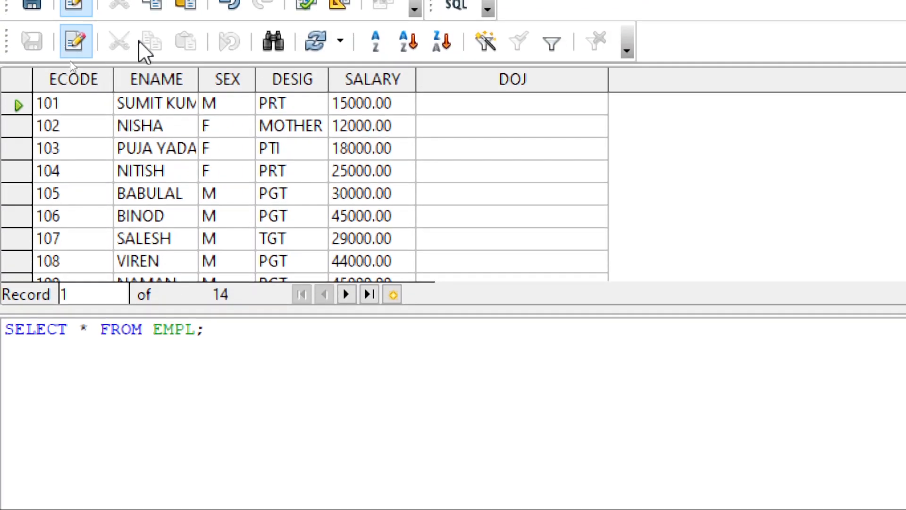
Widen the ENAME, SEX, DESIG and SALARY columns in the query results.
left_click_drag(198, 79, 254, 78)
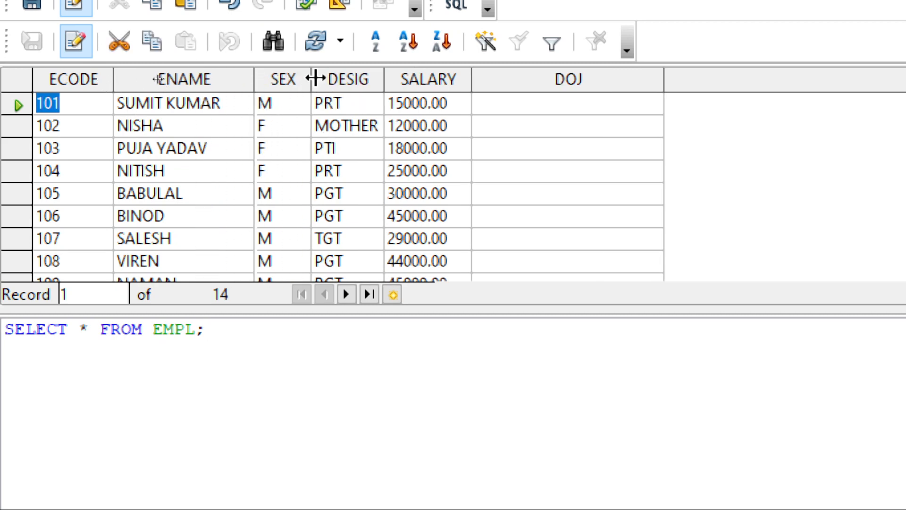
left_click_drag(313, 78, 342, 78)
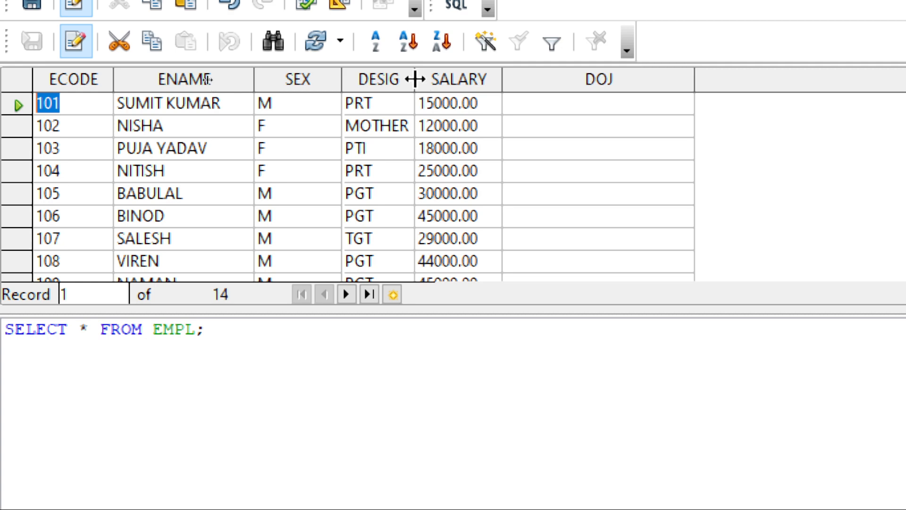
left_click_drag(415, 79, 461, 78)
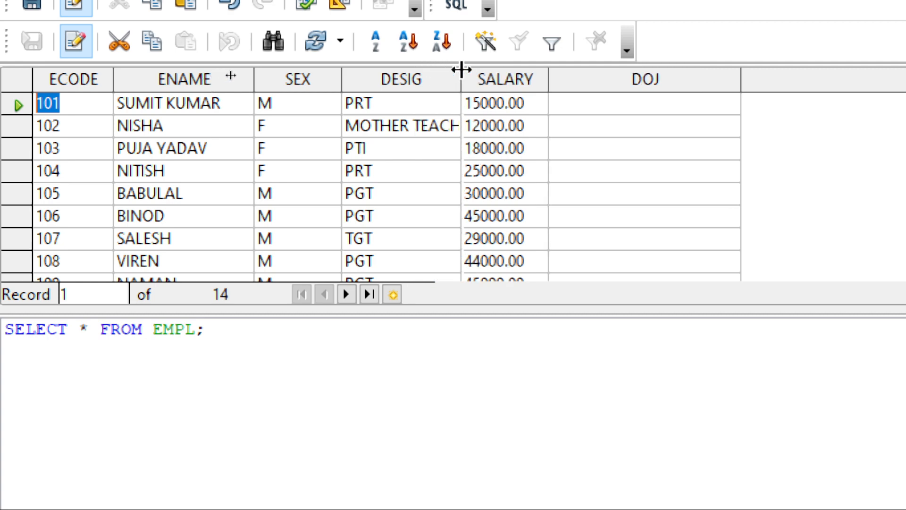
left_click(543, 81)
left_click(593, 81)
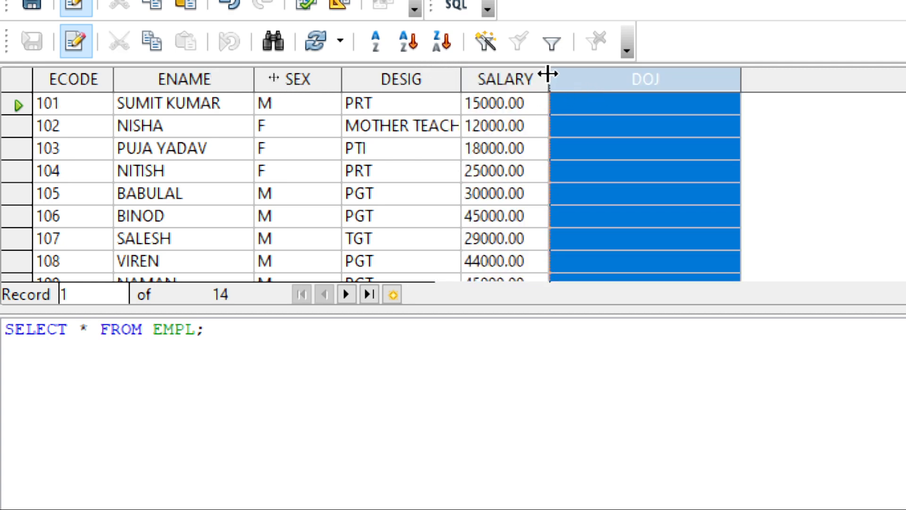
left_click_drag(548, 74, 579, 71)
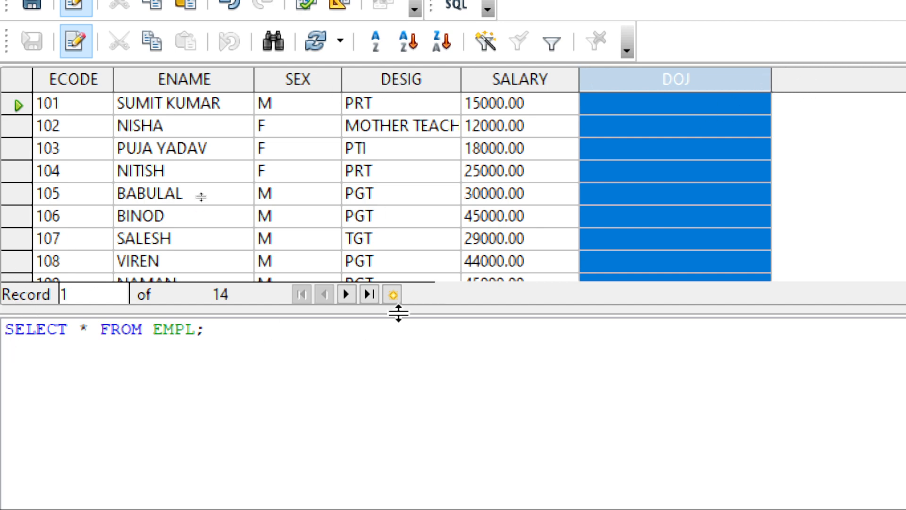
Enlarge the query results area so that more EMPL records fit above the SQL statement.
left_click_drag(452, 311, 445, 383)
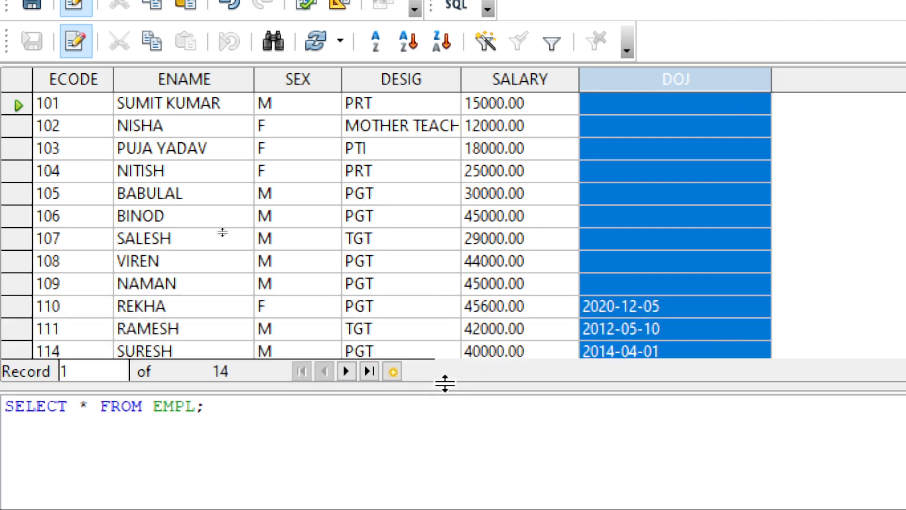
left_click(518, 413)
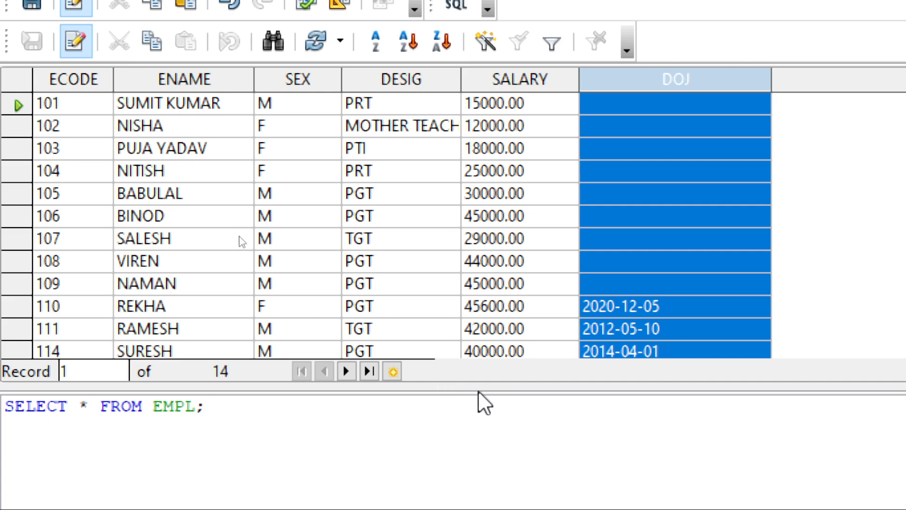
mouse_move(478, 384)
left_mouse_down()
mouse_move(476, 449)
mouse_move(491, 388)
left_mouse_up()
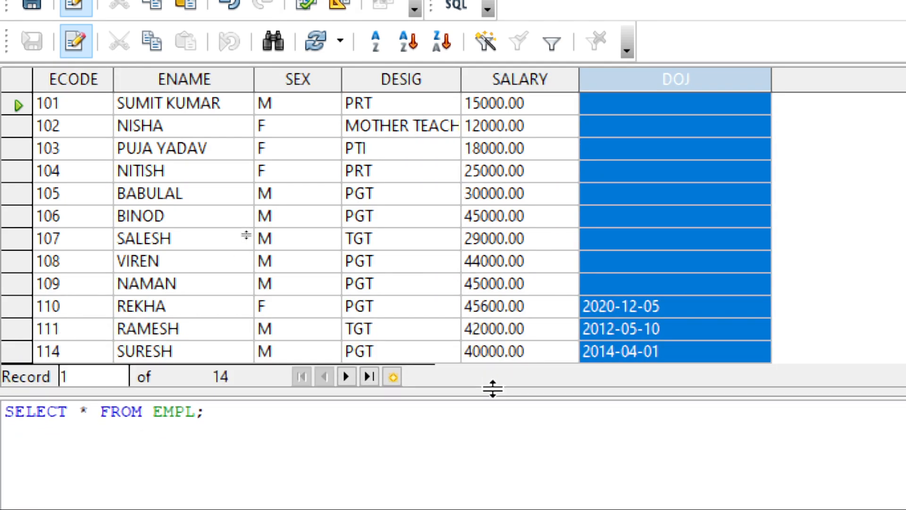
left_click(196, 413)
scroll(876, 259, "down", 1)
scroll(829, 260, "up", 1)
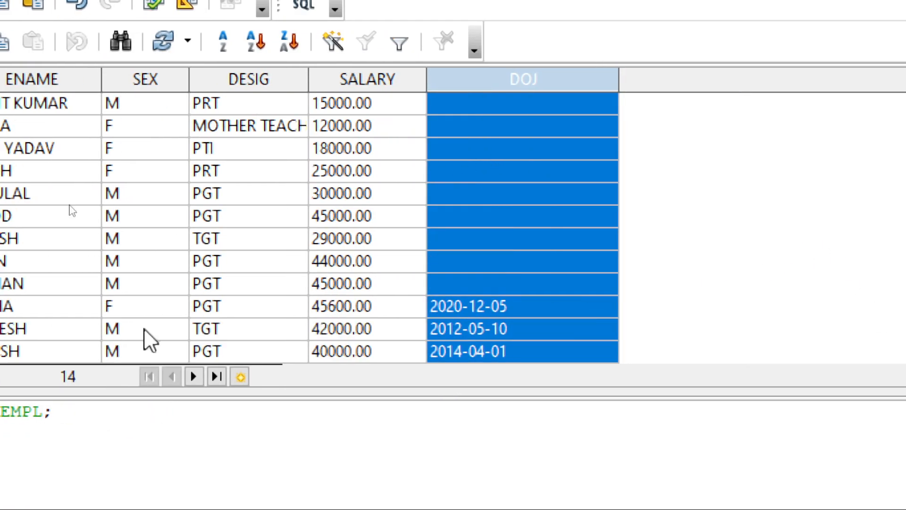
left_click(133, 451)
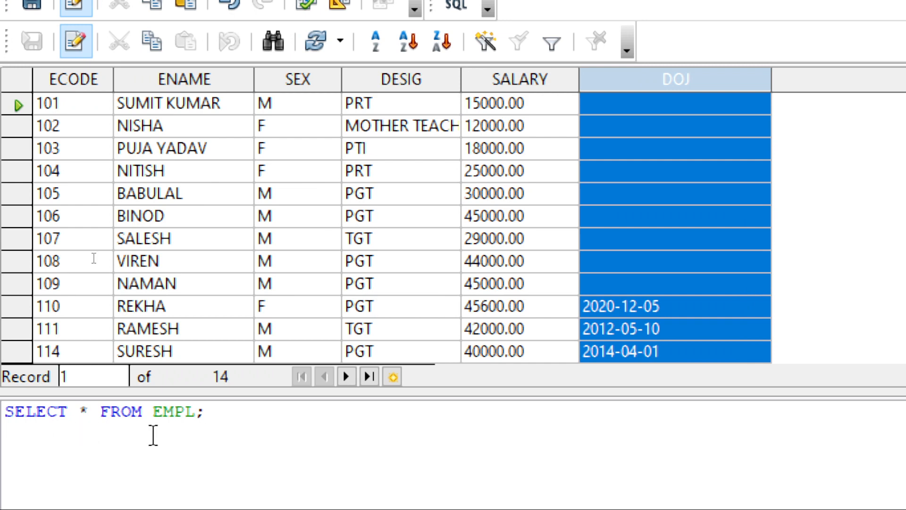
Replace the asterisk in the SELECT statement with ECODE,ENAME,DESIG and run the query.
left_click(89, 402)
key("Delete")
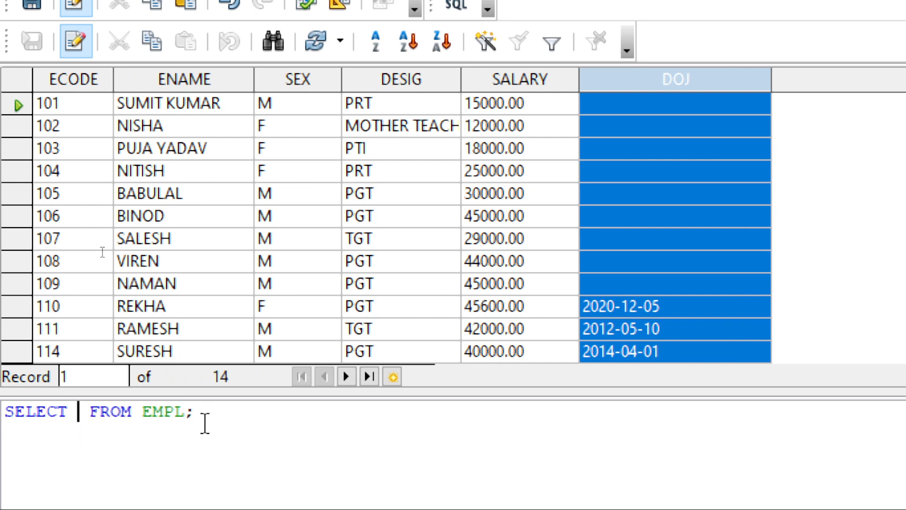
type("ECODE")
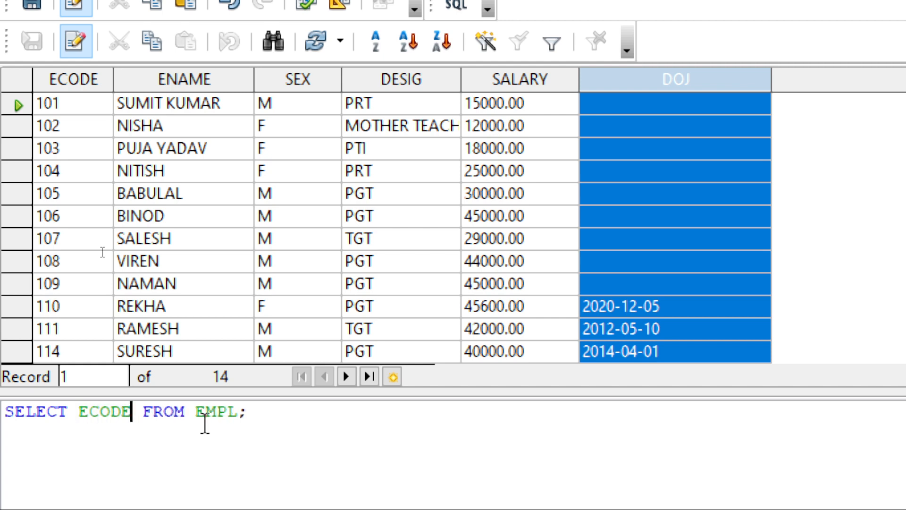
type(",ENAME,")
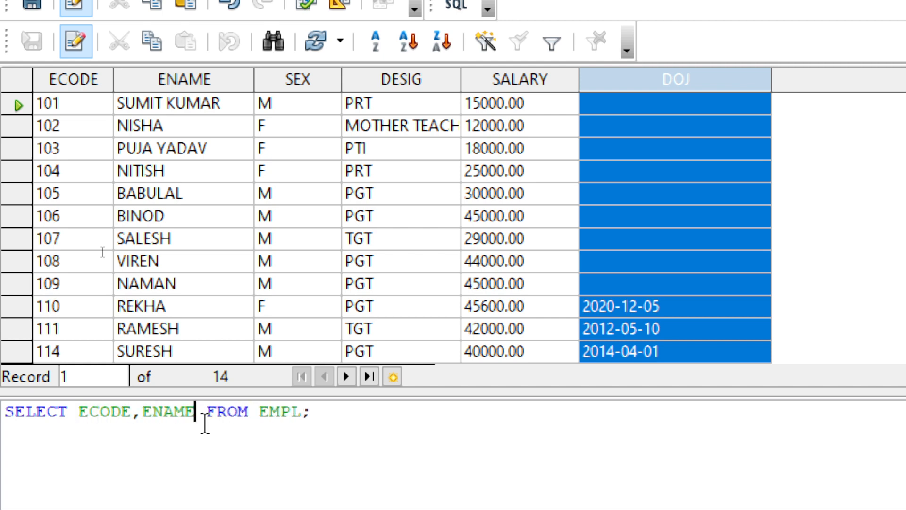
type("DESGI")
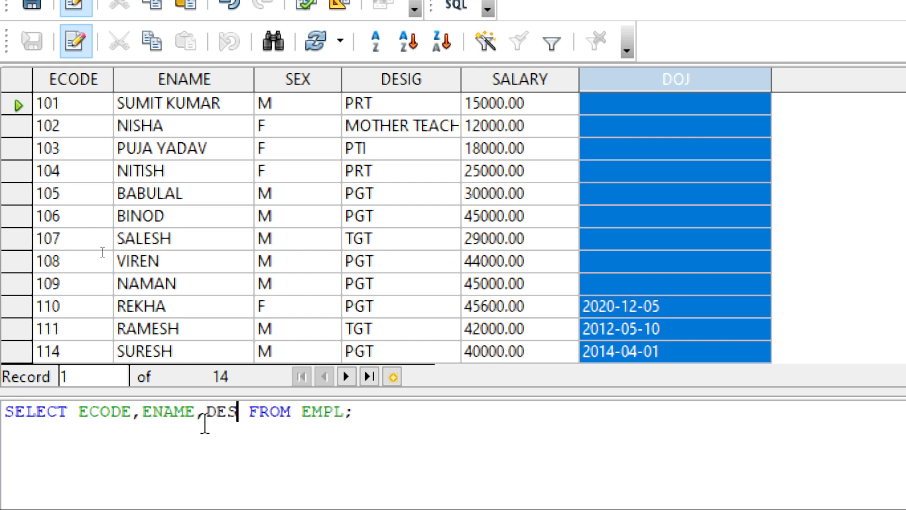
key("BackSpace")
key("BackSpace")
type("IG")
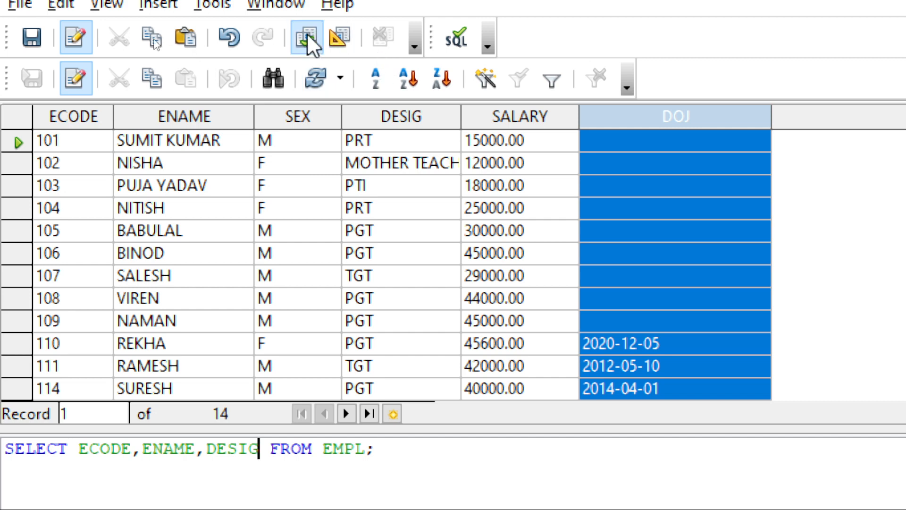
left_click(307, 37)
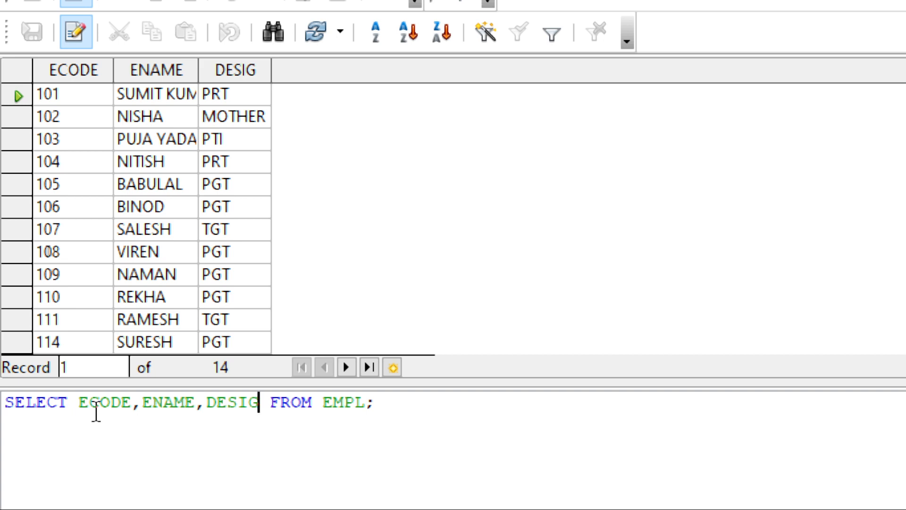
Replace the column list in the SELECT statement with ENAME followed by a comma.
left_click_drag(79, 402, 262, 404)
type("*")
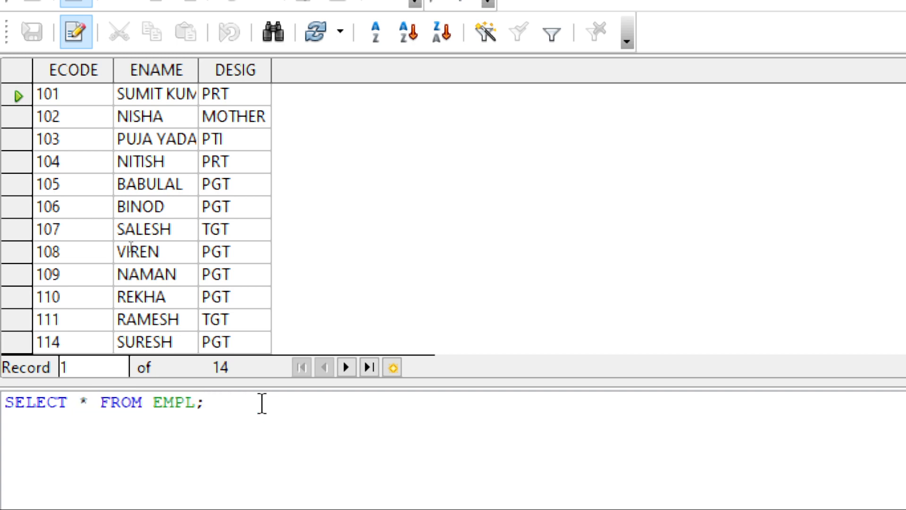
key("BackSpace")
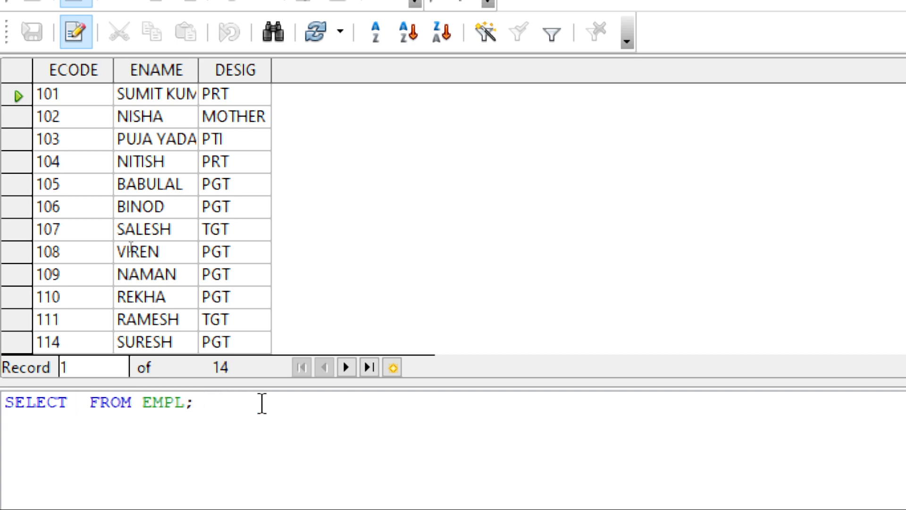
type("ENAME, ")
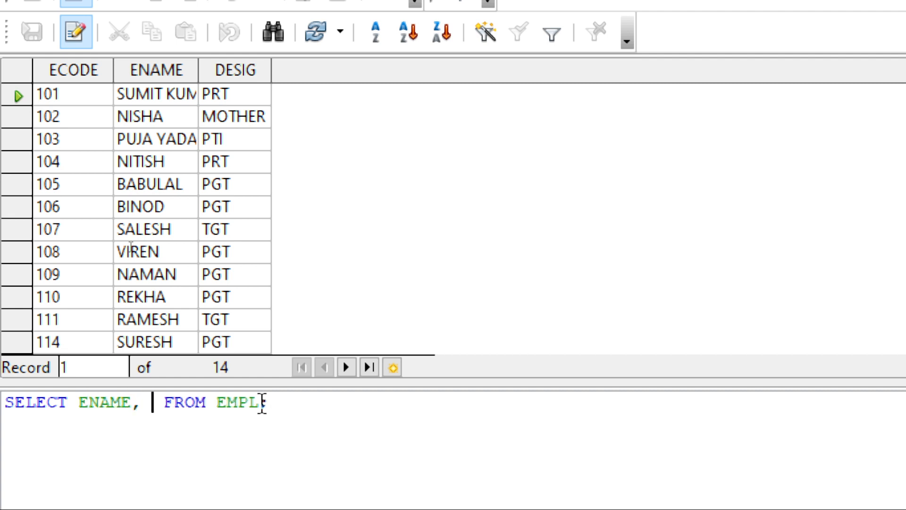
type("DOJ,")
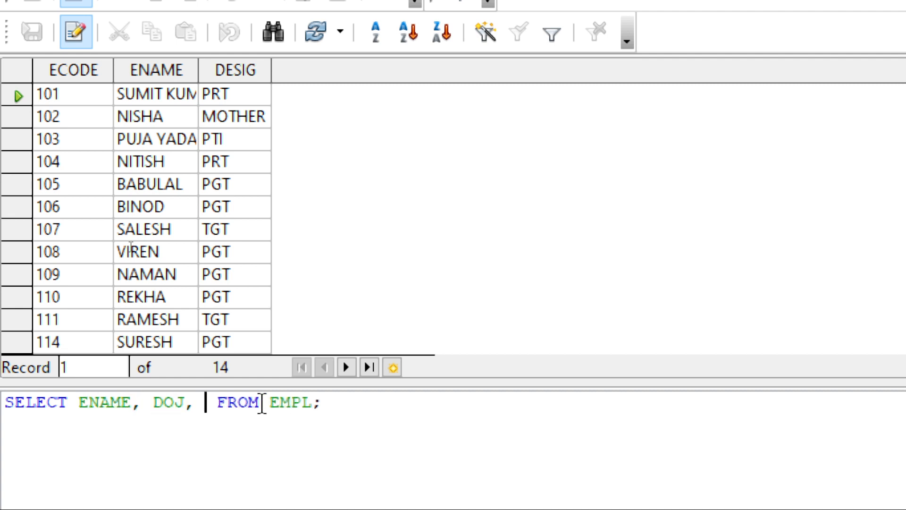
key("BackSpace")
key("BackSpace")
key("BackSpace")
key("BackSpace")
key("BackSpace")
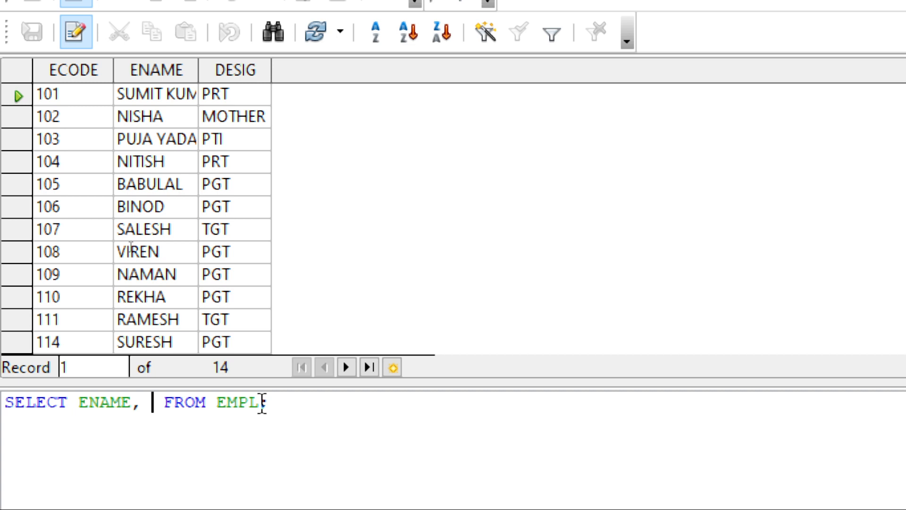
Add ECODE, SALARY and DESIG after ENAME in the SELECT statement and run the query.
type("ECODE, S")
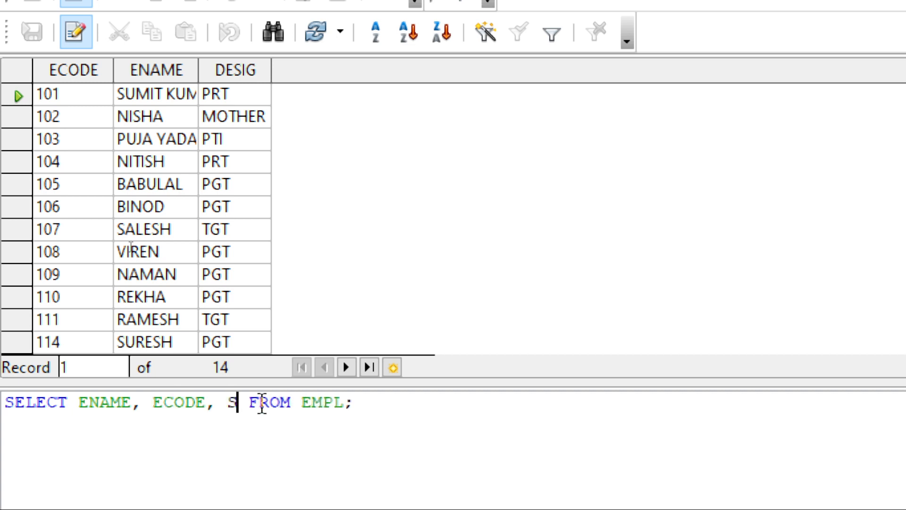
type("ALA")
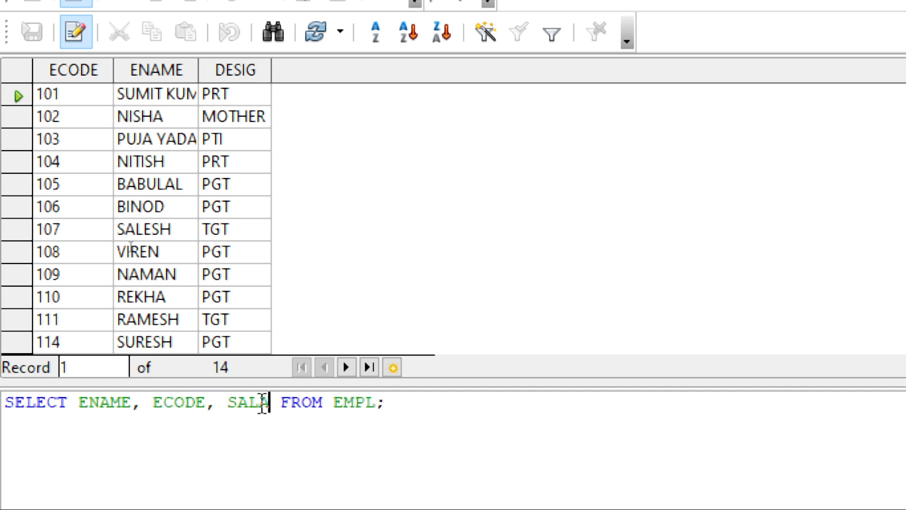
type("RY, DES")
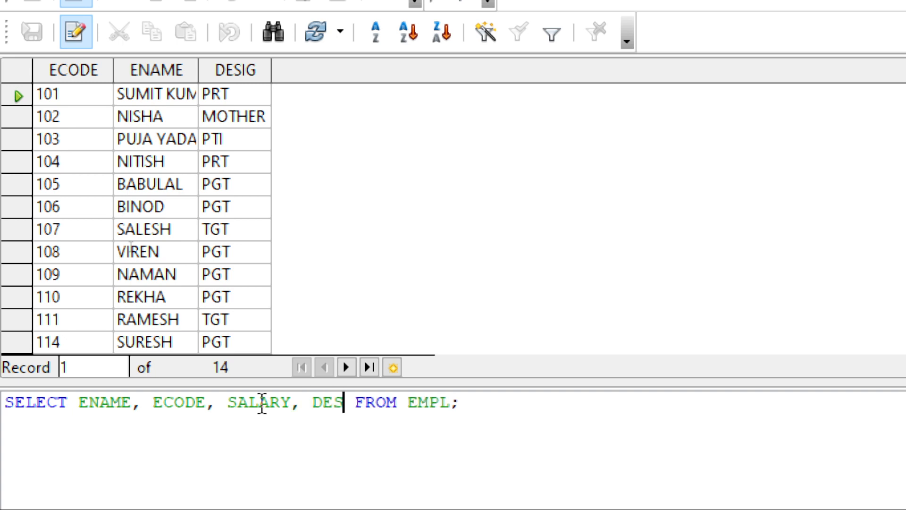
type("IGN")
key("BackSpace")
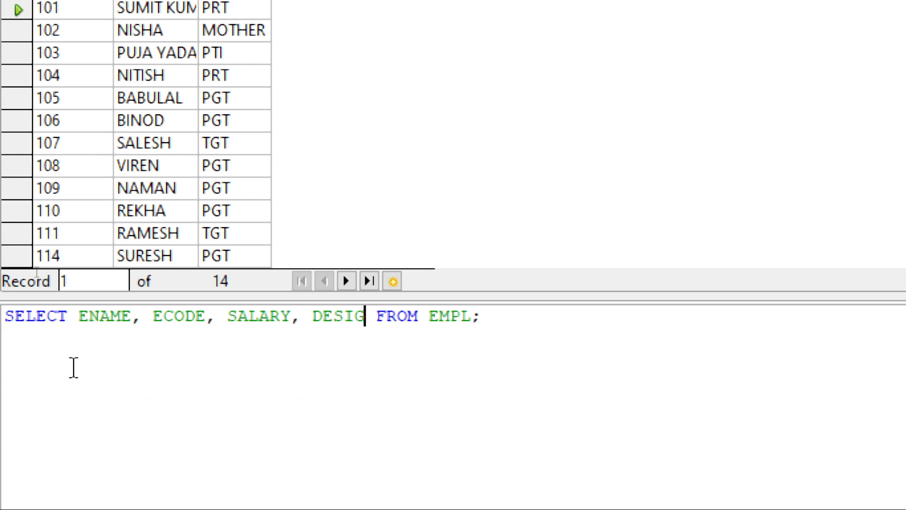
key("F5")
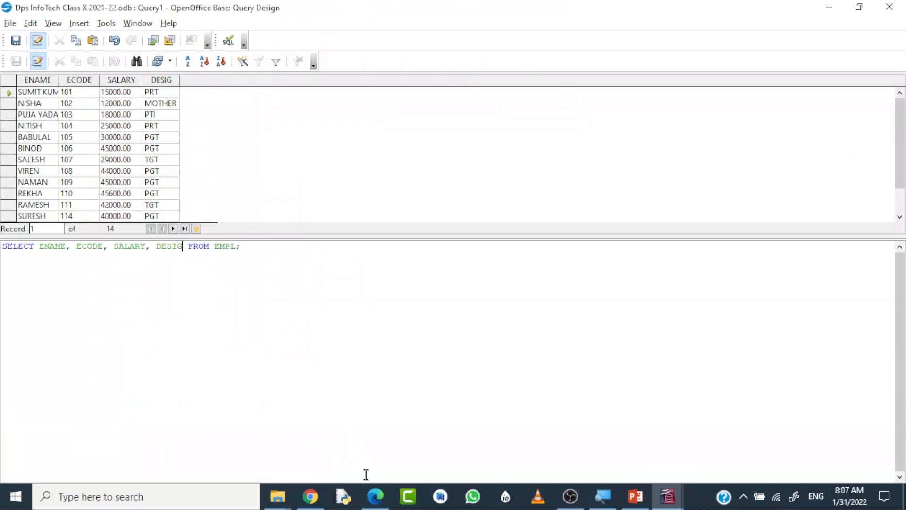
Switch to the DBMS textbook PDF in Edge and underline SELECT * FROM pet and the Selecting Particular Rows heading in ink.
left_click(375, 495)
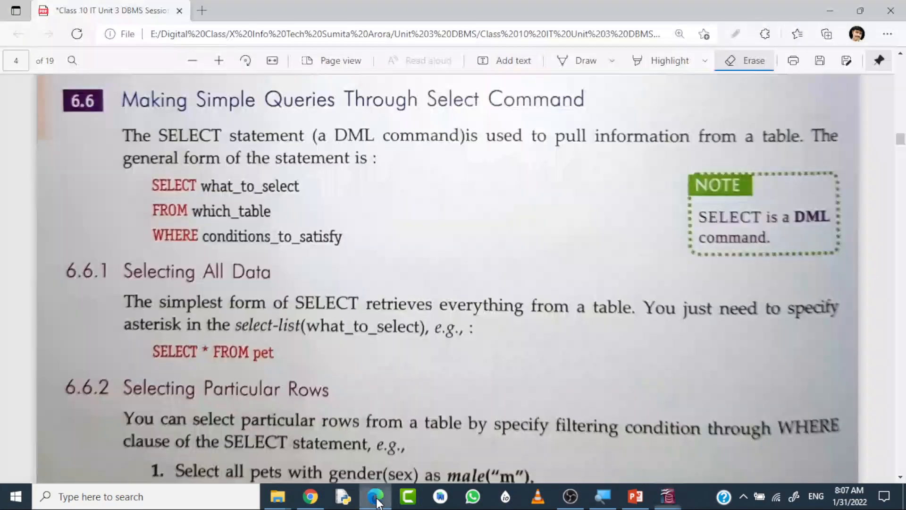
scroll(357, 362, "down", 1)
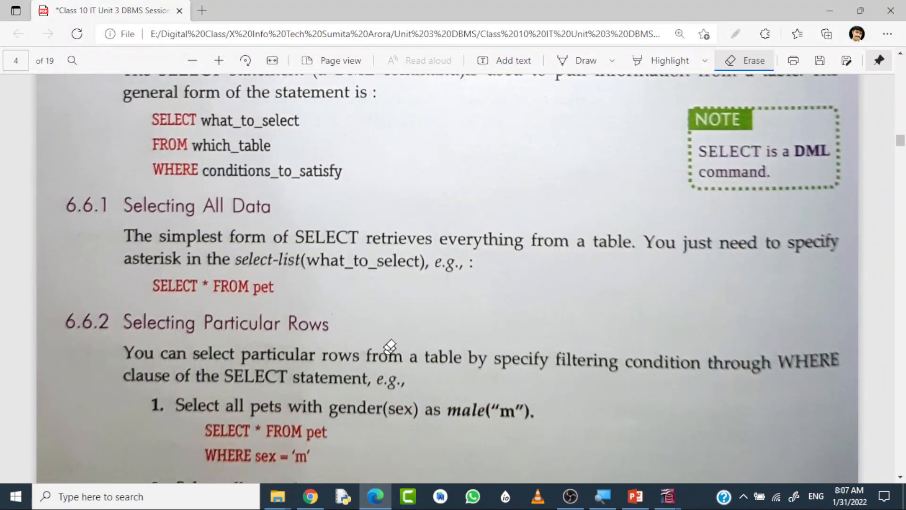
left_click(581, 60)
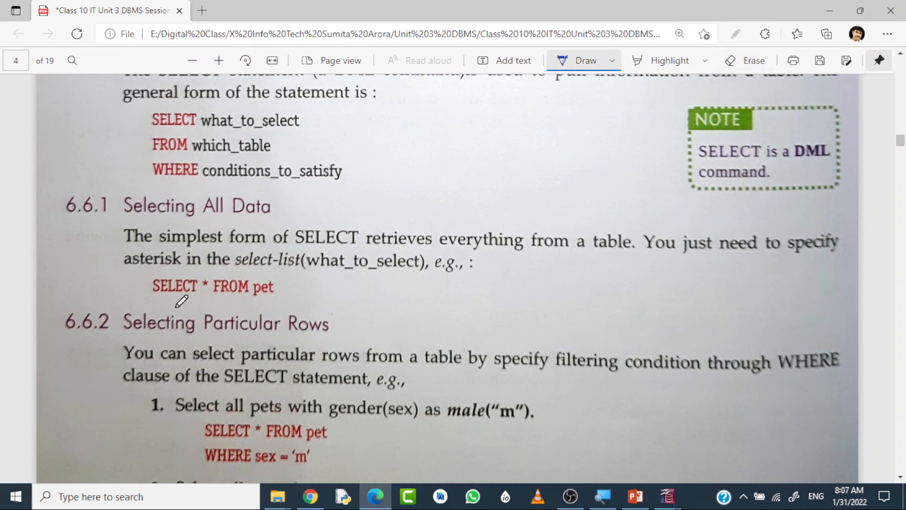
left_click_drag(175, 306, 250, 304)
left_click_drag(263, 334, 313, 334)
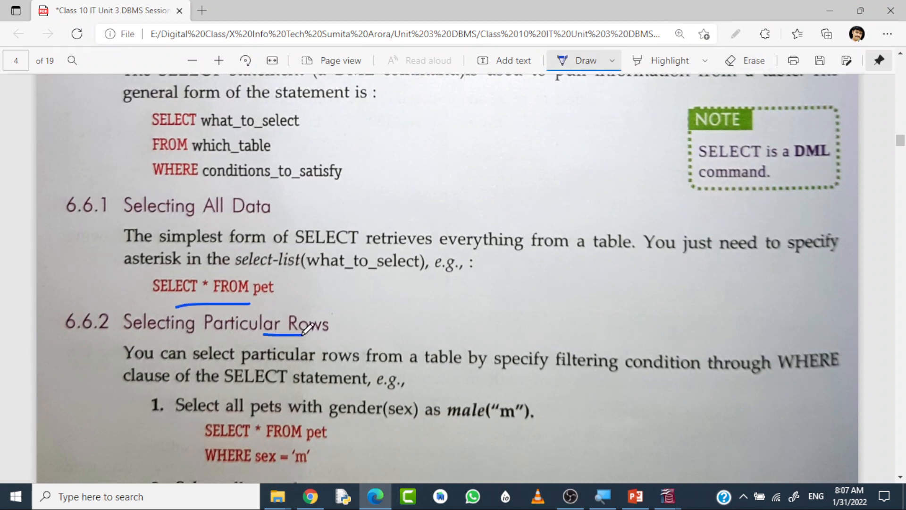
Draw a box around WHERE sex = 'm' in example 1 and underline WHERE in the section 6.6.2 paragraph.
scroll(404, 336, "down", 3)
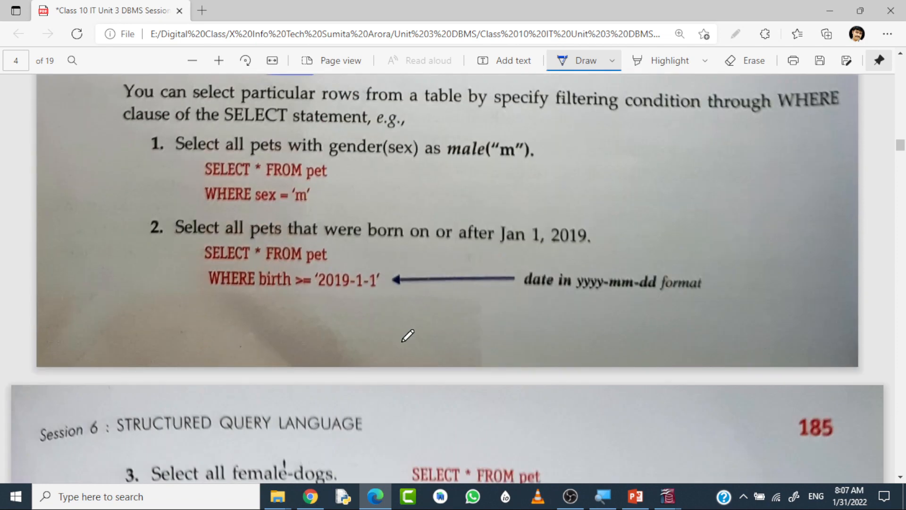
scroll(404, 336, "up", 2)
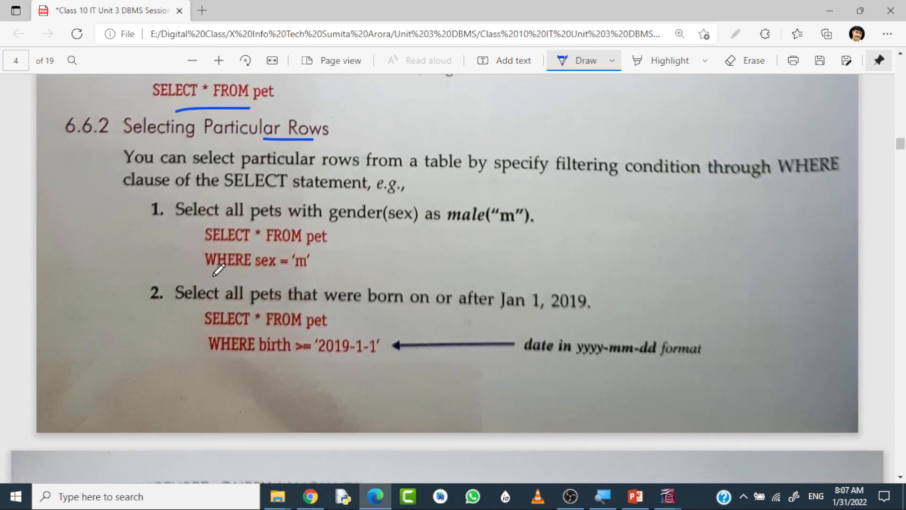
mouse_move(213, 275)
left_mouse_down()
mouse_move(273, 278)
mouse_move(324, 266)
mouse_move(302, 242)
mouse_move(203, 243)
mouse_move(201, 276)
mouse_move(255, 277)
left_mouse_up()
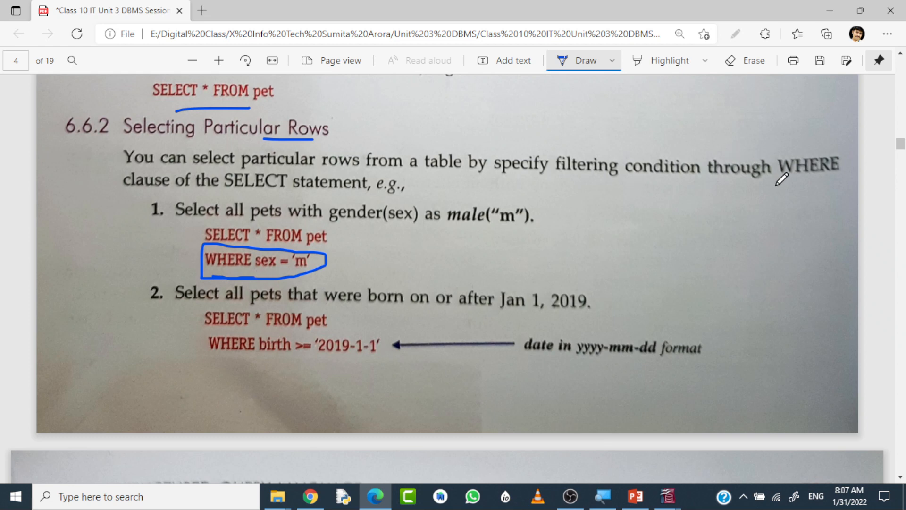
left_click_drag(777, 186, 823, 178)
On page 185, underline AND in example 3 and OR in example 4, and circle the species = 'dog' AND sex = 'f' condition.
scroll(604, 259, "down", 7)
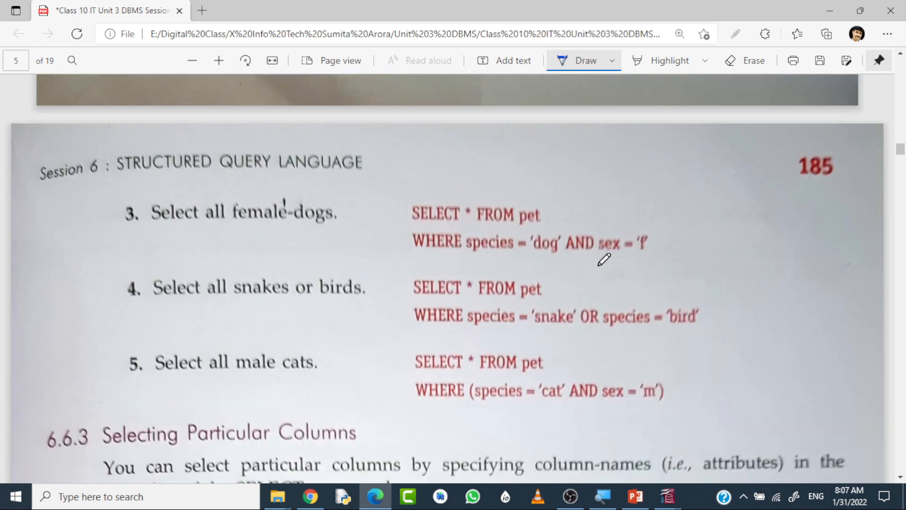
scroll(604, 259, "down", 5)
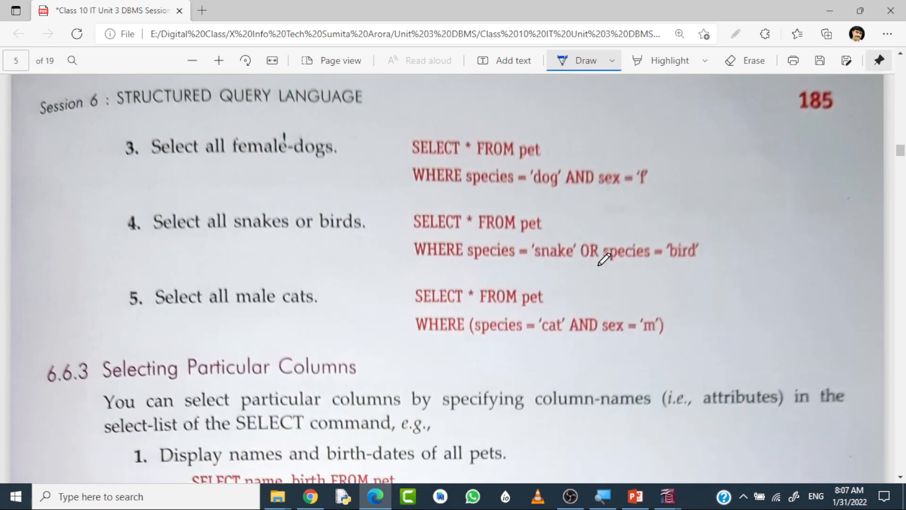
scroll(604, 259, "up", 3)
left_click_drag(570, 195, 593, 189)
left_click_drag(580, 266, 586, 266)
mouse_move(666, 168)
left_mouse_down()
mouse_move(573, 148)
mouse_move(472, 158)
mouse_move(479, 198)
mouse_move(627, 191)
mouse_move(653, 160)
left_mouse_up()
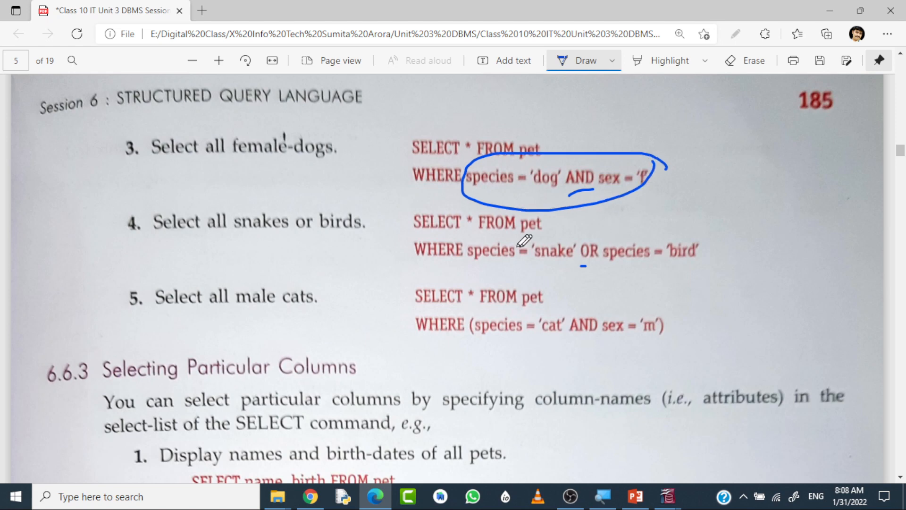
Circle and underline the snake and bird conditions in example 4, and circle the OR between them.
mouse_move(479, 237)
left_mouse_down()
mouse_move(466, 250)
mouse_move(586, 282)
mouse_move(711, 236)
mouse_move(479, 240)
mouse_move(541, 264)
left_mouse_up()
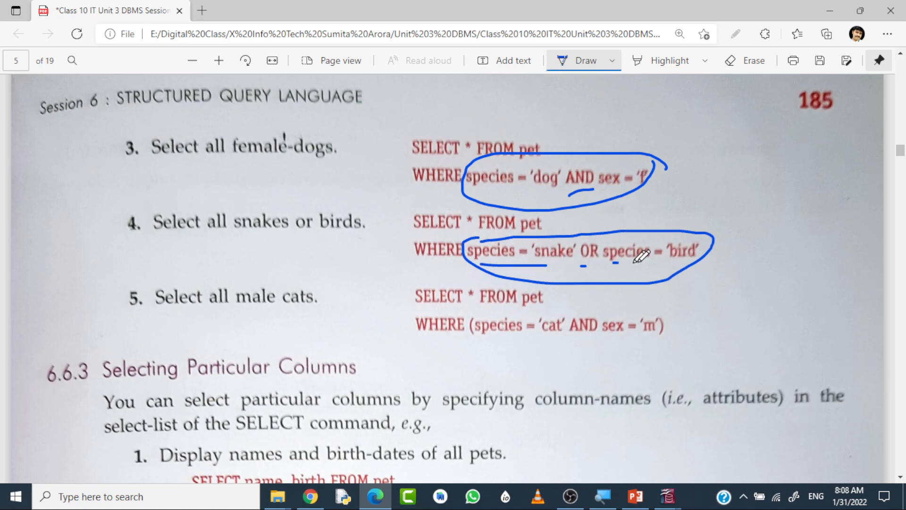
left_click_drag(613, 263, 689, 262)
mouse_move(585, 236)
left_mouse_down()
mouse_move(592, 267)
mouse_move(616, 231)
mouse_move(595, 234)
left_mouse_up()
Underline both conditions and circle AND in example 3, and underline the male-cats condition in example 5.
left_click_drag(489, 193, 548, 191)
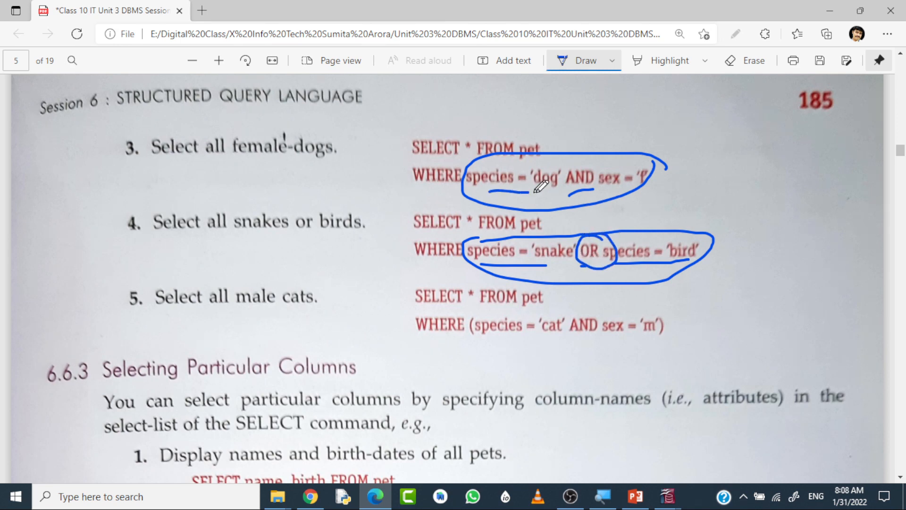
left_click_drag(611, 193, 627, 188)
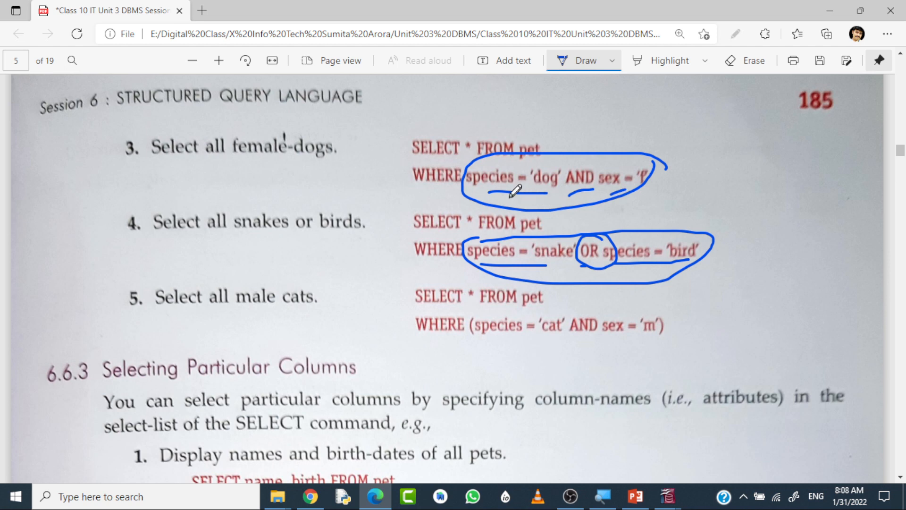
left_click_drag(511, 194, 538, 186)
mouse_move(592, 159)
left_mouse_down()
mouse_move(558, 163)
mouse_move(596, 193)
mouse_move(581, 154)
left_mouse_up()
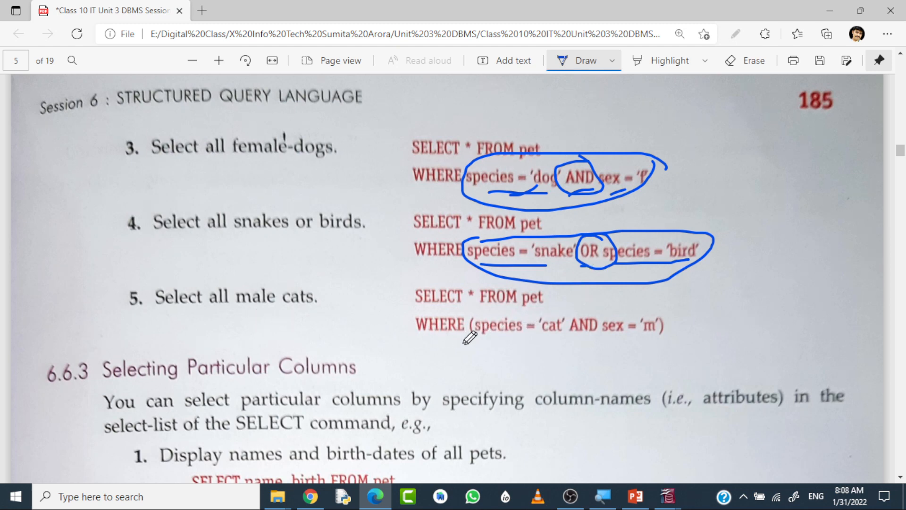
left_click_drag(463, 340, 672, 338)
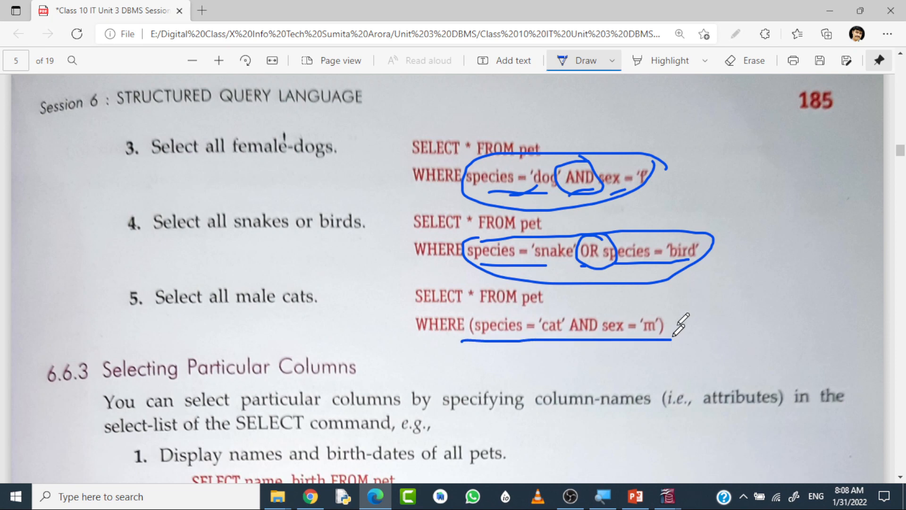
Erase all ink marks from the example queries on page 185.
left_click(752, 62)
mouse_move(613, 140)
left_mouse_down()
mouse_move(582, 299)
mouse_move(524, 220)
mouse_move(598, 234)
mouse_move(653, 294)
left_mouse_up()
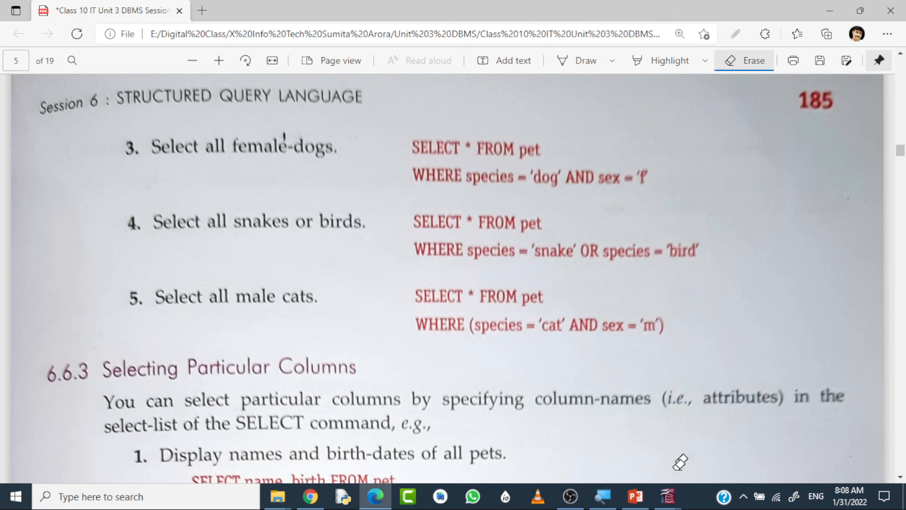
Switch back to the OpenOffice Base query window, change the statement to SELECT * FROM EMPL WHERE SEX='M'; and run it.
left_click(668, 496)
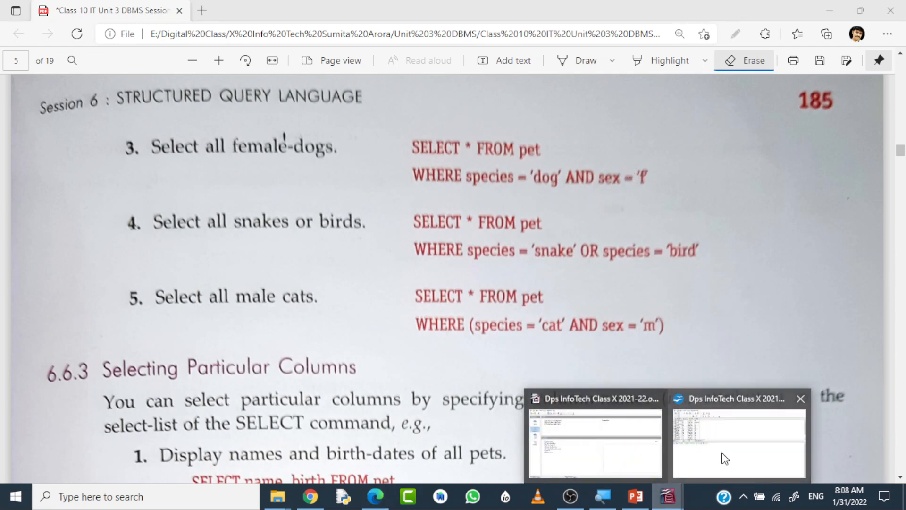
left_click(721, 458)
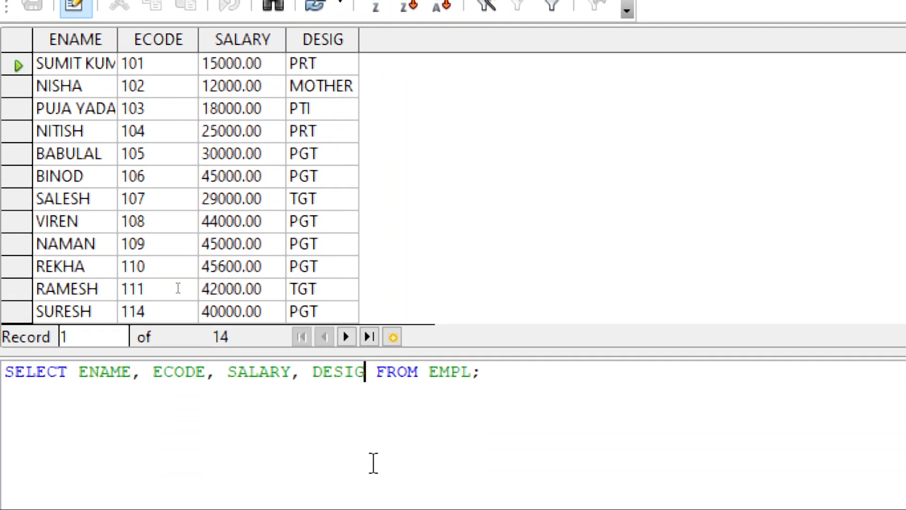
left_click_drag(79, 372, 375, 375)
type("*")
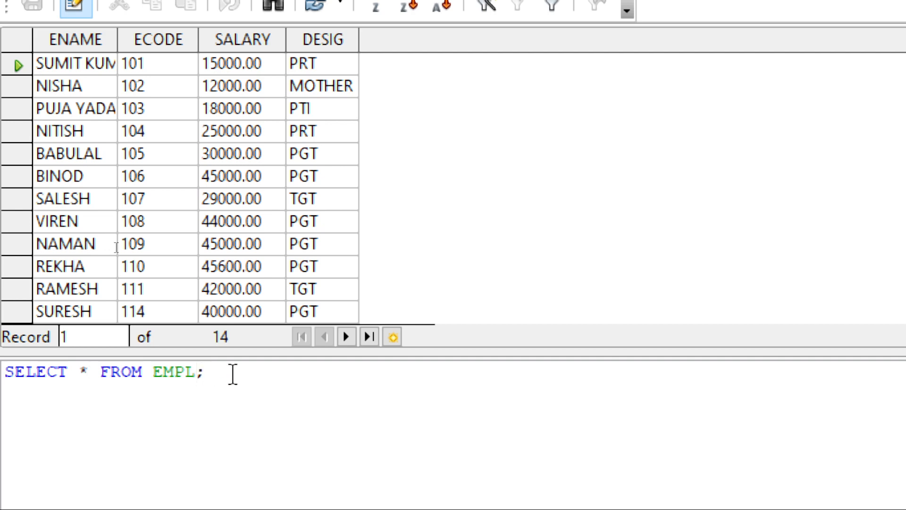
type(" FROM EMPL WHERE SEX='")
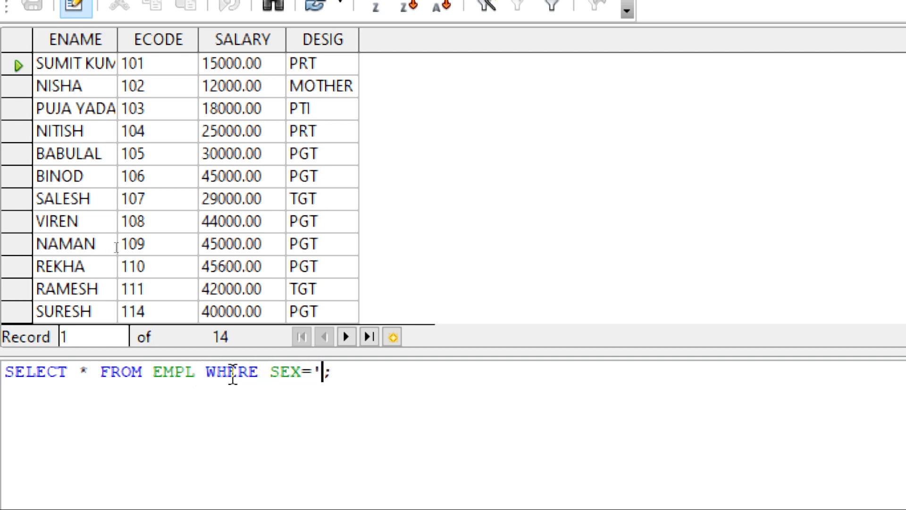
type("M'")
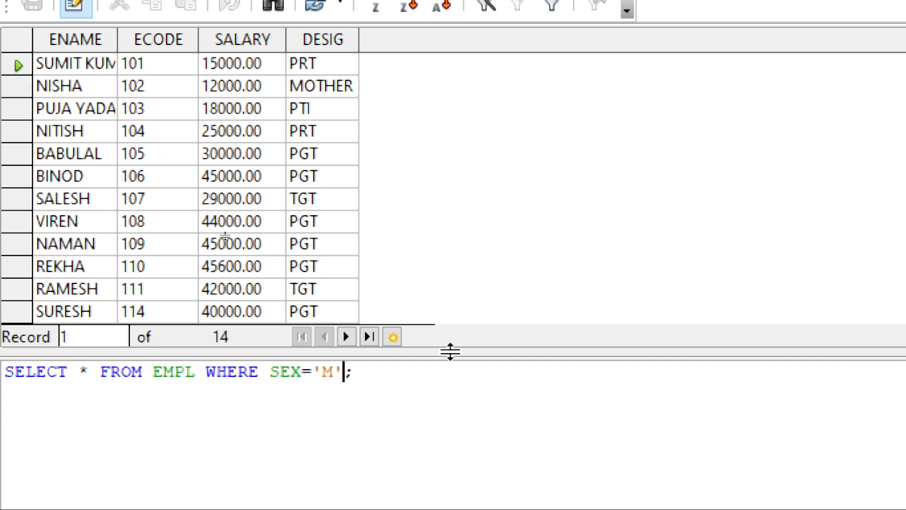
key("F5")
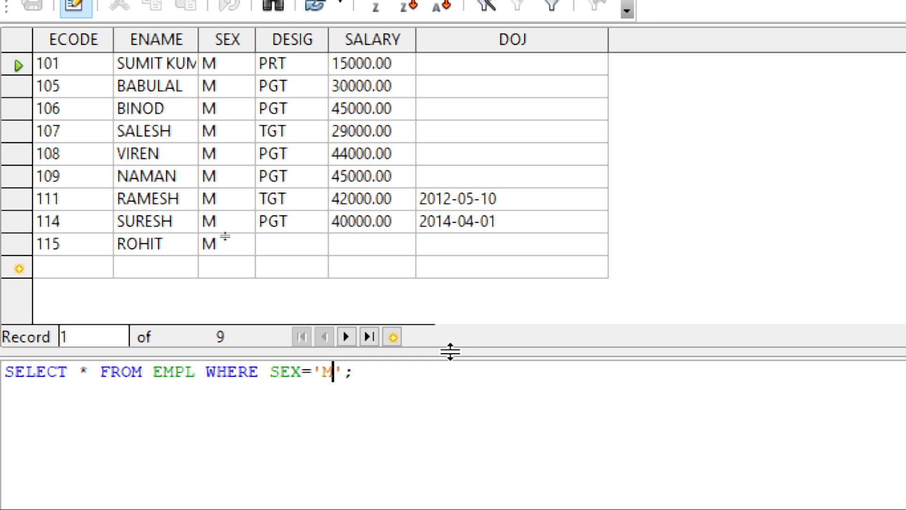
Change the SEX value in the WHERE condition to 'F' and run the query.
key("BackSpace")
type("F")
key("F5")
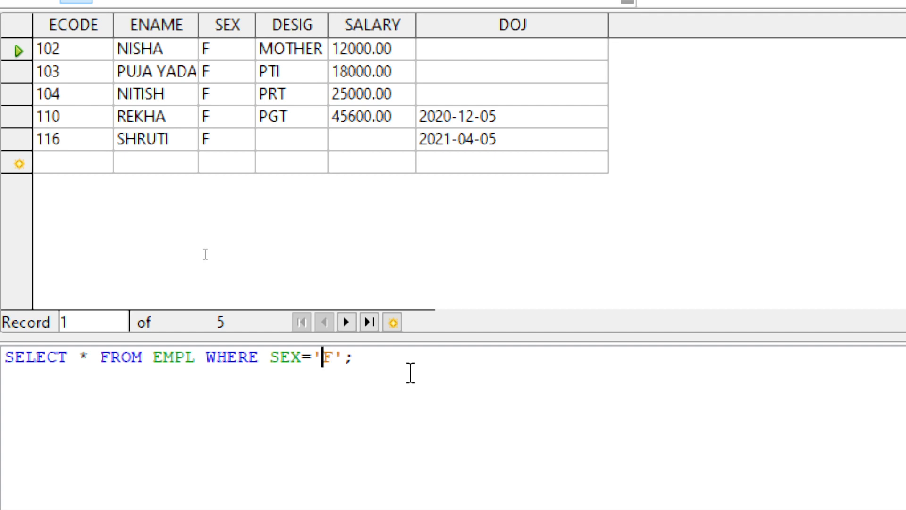
Change the WHERE condition to DESIG='PGT' and run the query.
key("BackSpace")
key("BackSpace")
key("BackSpace")
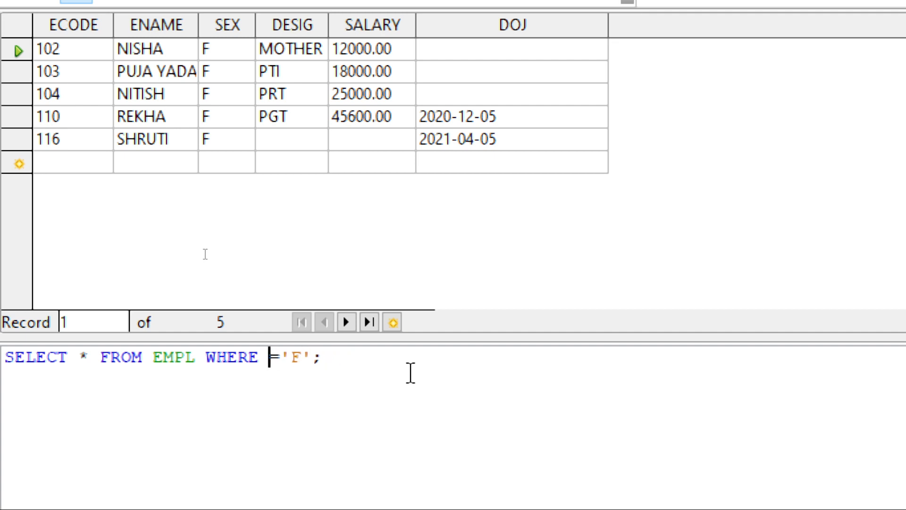
type("DESIG")
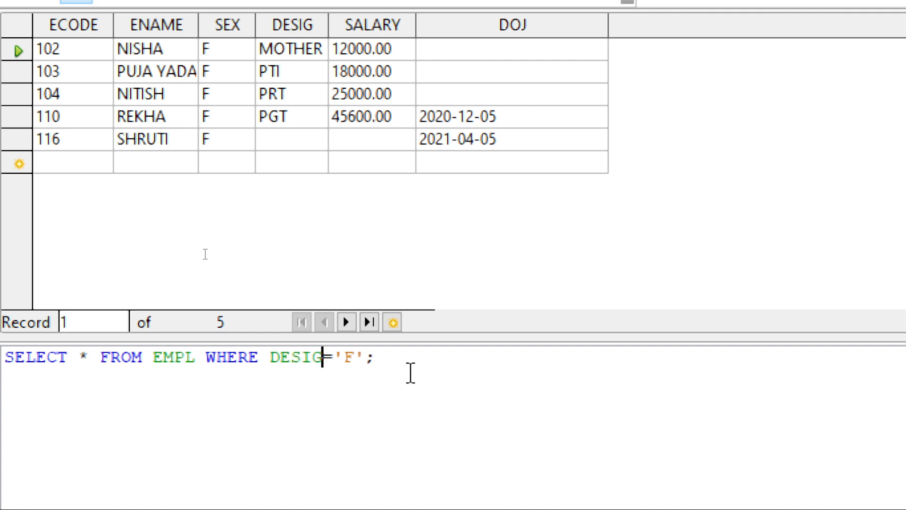
key("Right")
key("Right")
key("Right")
key("BackSpace")
type("PGT")
key("F5")
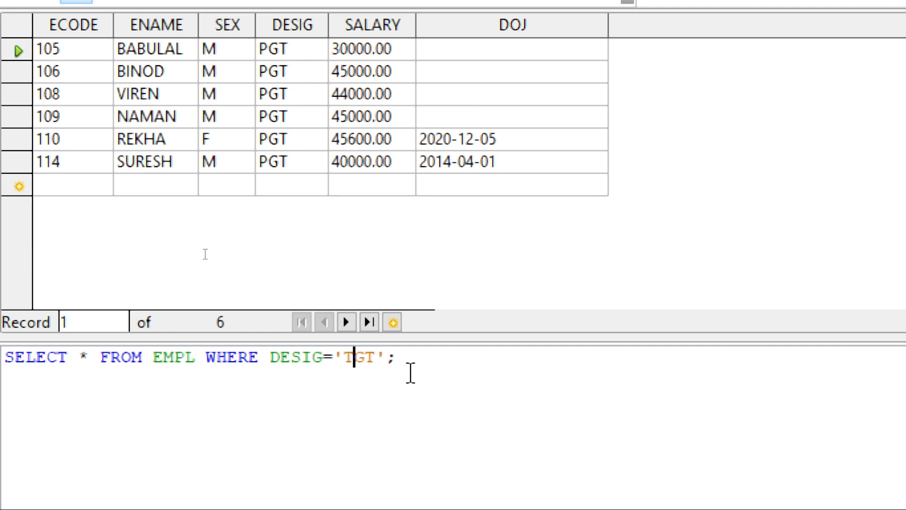
Run the query with DESIG='TGT', and again with the designation changed to 'PRT'.
key("F5")
key("BackSpace")
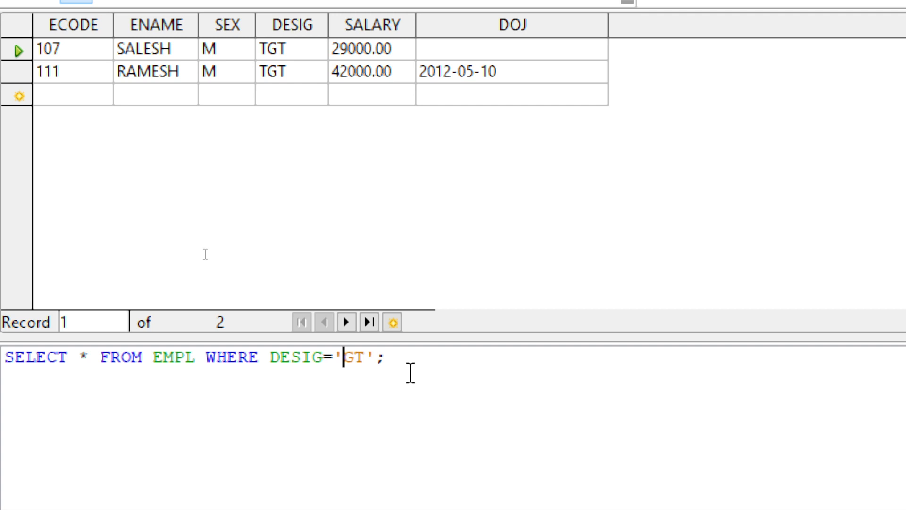
type("PR")
key("Delete")
type("T")
key("F5")
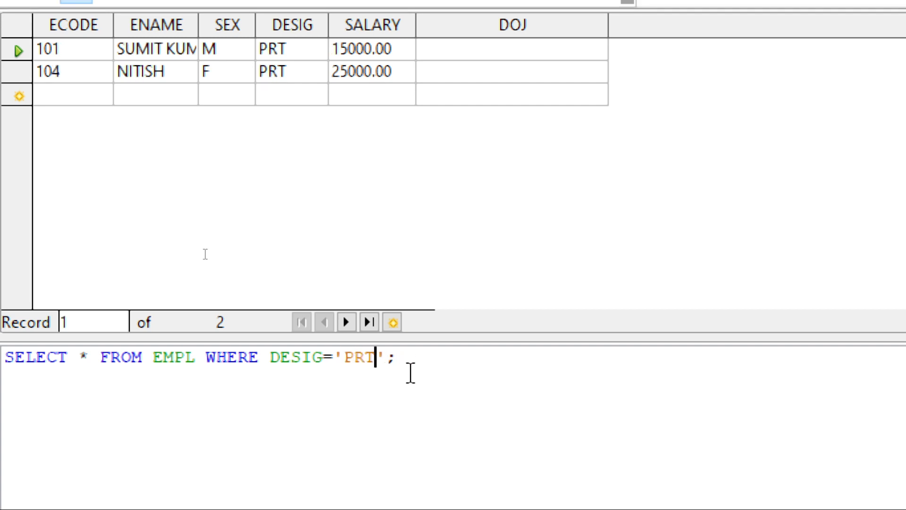
Replace the equals operator in the DESIG condition with <> and run the query.
key("Left")
key("Left")
key("Left")
key("Left")
key("Delete")
type("<>")
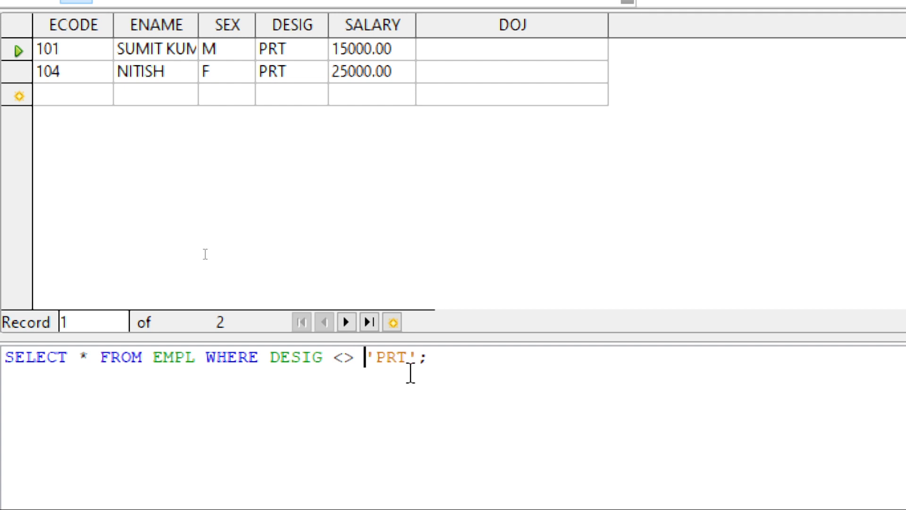
key("F5")
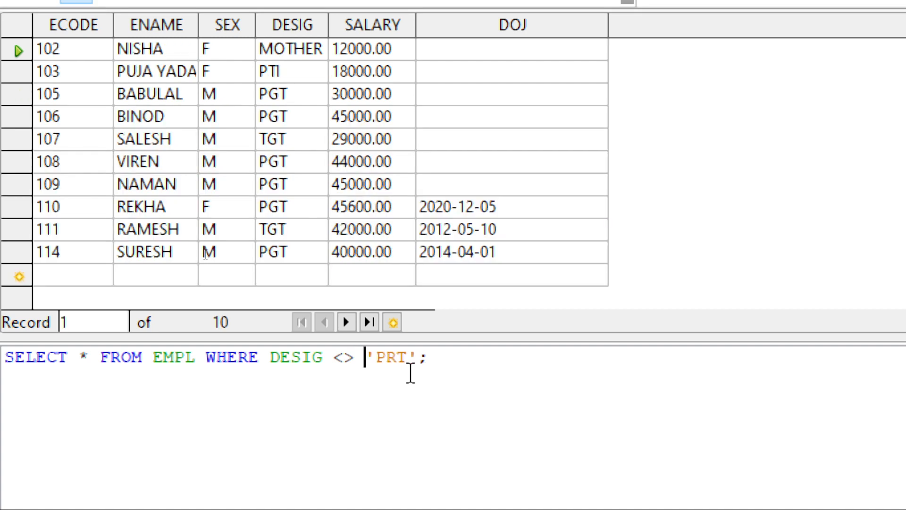
Change the excluded designation in the WHERE condition to 'PGT' and run the query.
key("Right")
key("Right")
key("Delete")
key("Delete")
type("GT")
key("F5")
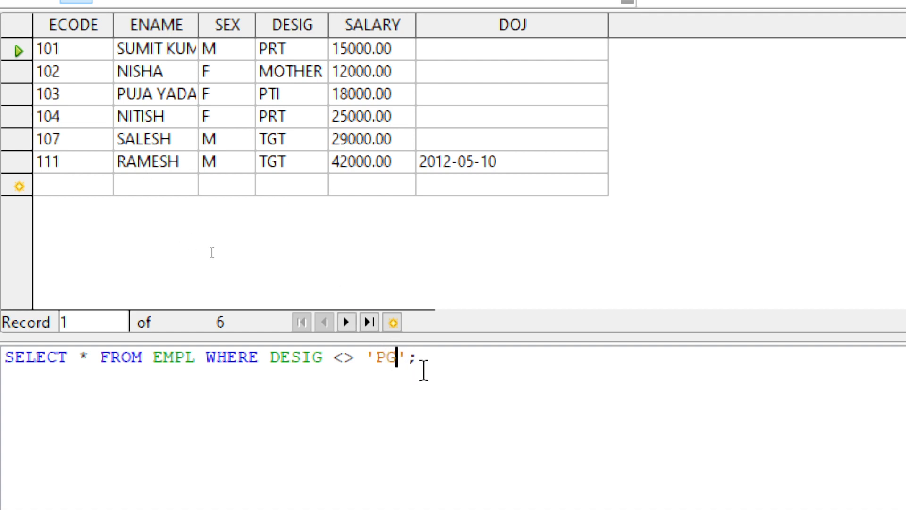
Replace the DESIG condition with SALARY < 25000 and try to run the query.
key("BackSpace")
key("BackSpace")
key("BackSpace")
key("BackSpace")
key("BackSpace")
key("BackSpace")
key("BackSpace")
key("BackSpace")
key("BackSpace")
key("BackSpace")
key("BackSpace")
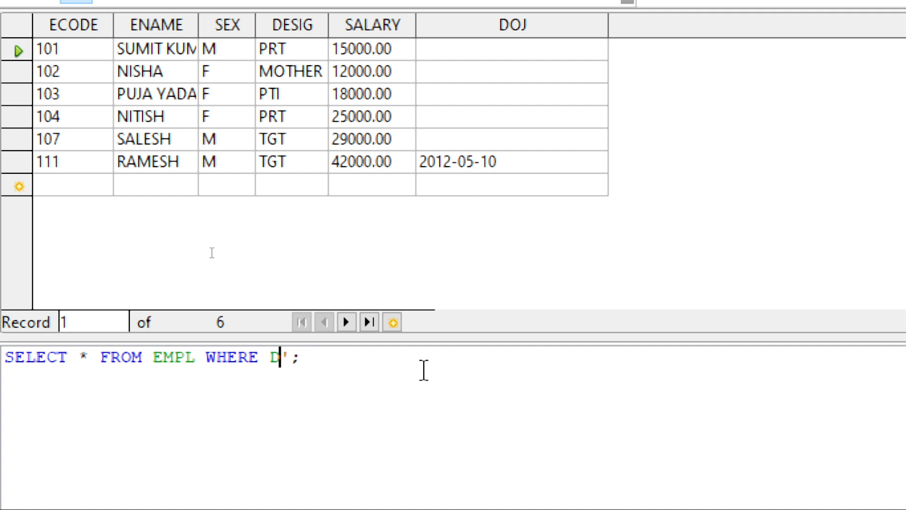
key("BackSpace")
type("SALAR")
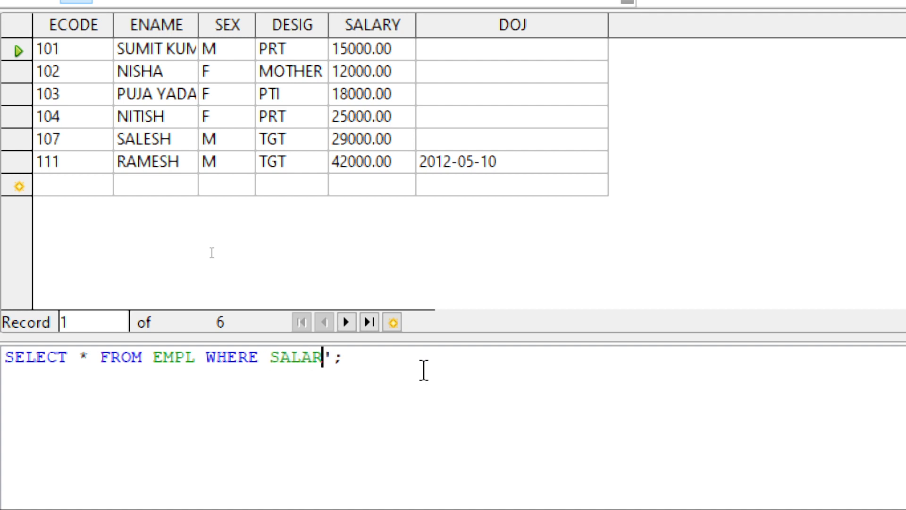
type("Y < 25000")
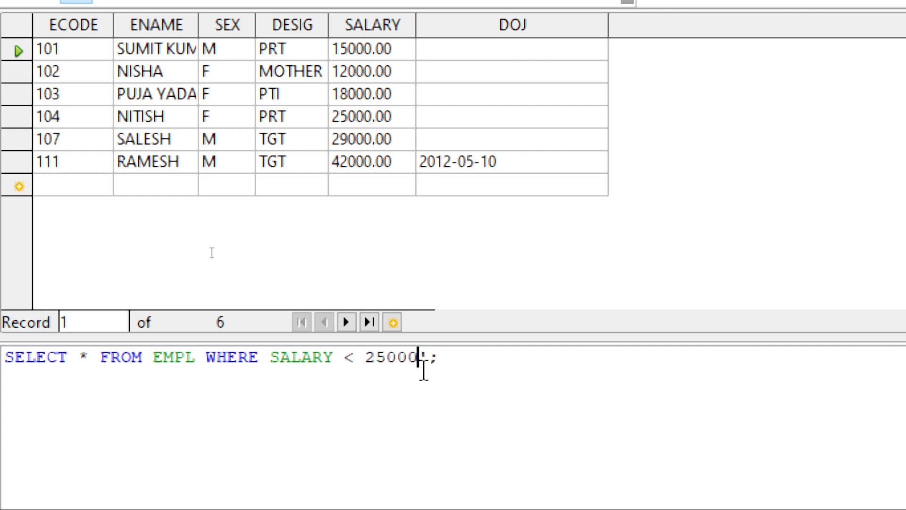
key("F5")
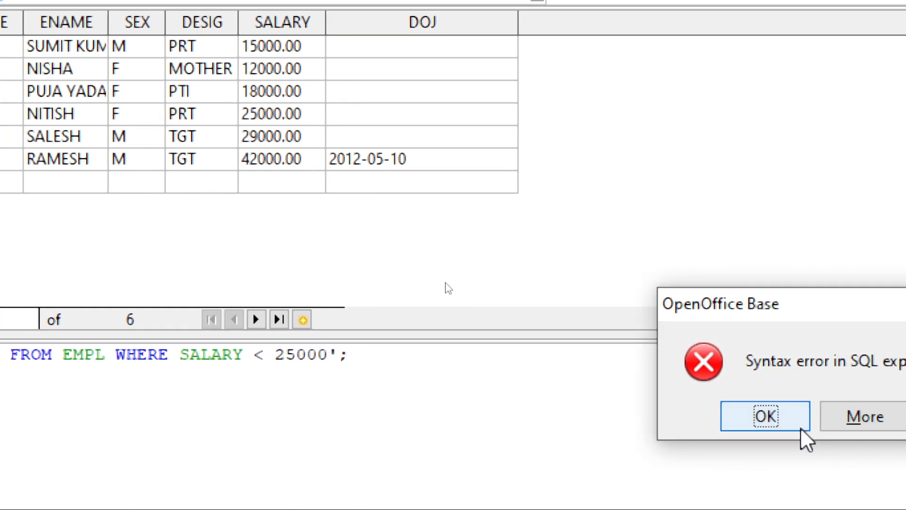
Dismiss the syntax error, remove the stray quote after 25000 and rerun the query.
left_click_drag(819, 299, 527, 205)
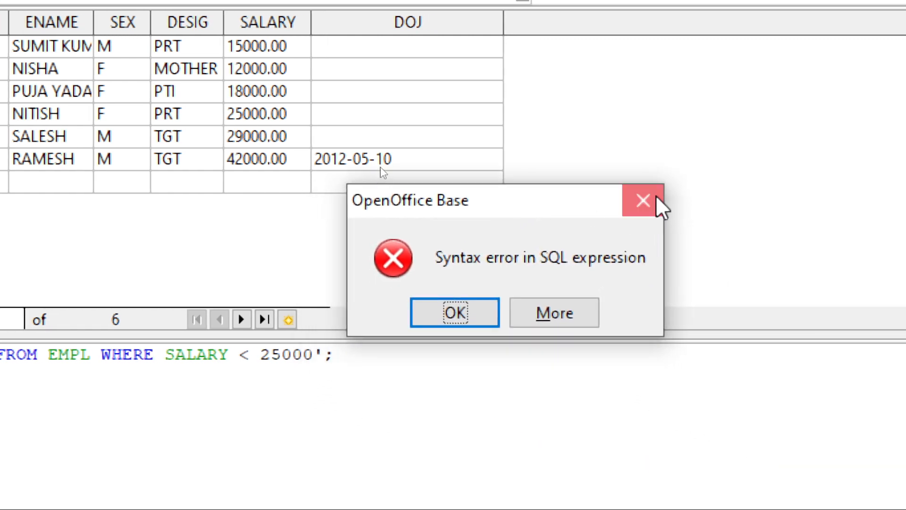
left_click(657, 198)
key("Delete")
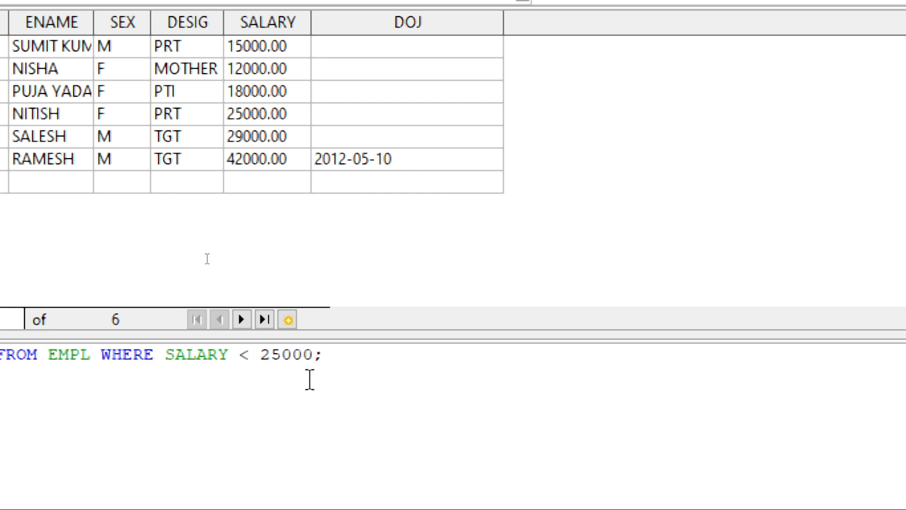
key("F5")
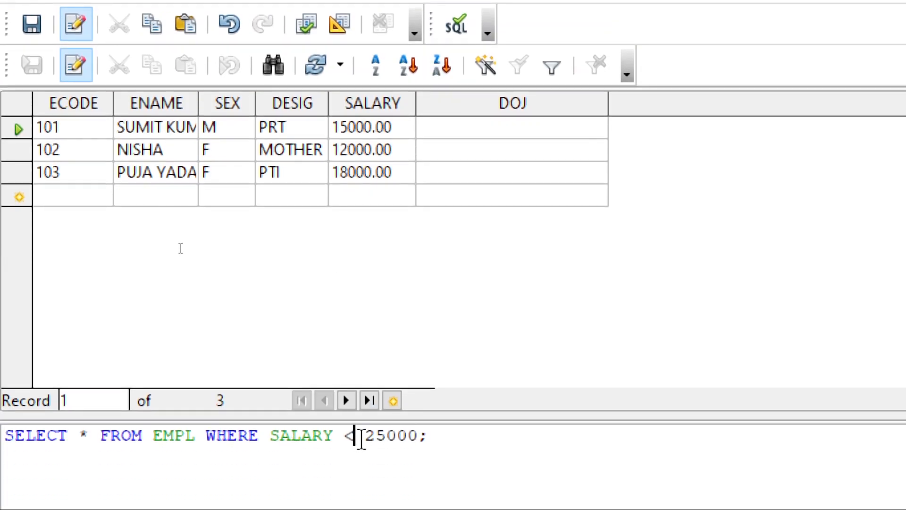
Change the salary comparison operator to > and run the query.
key("BackSpace")
type(">")
key("F5")
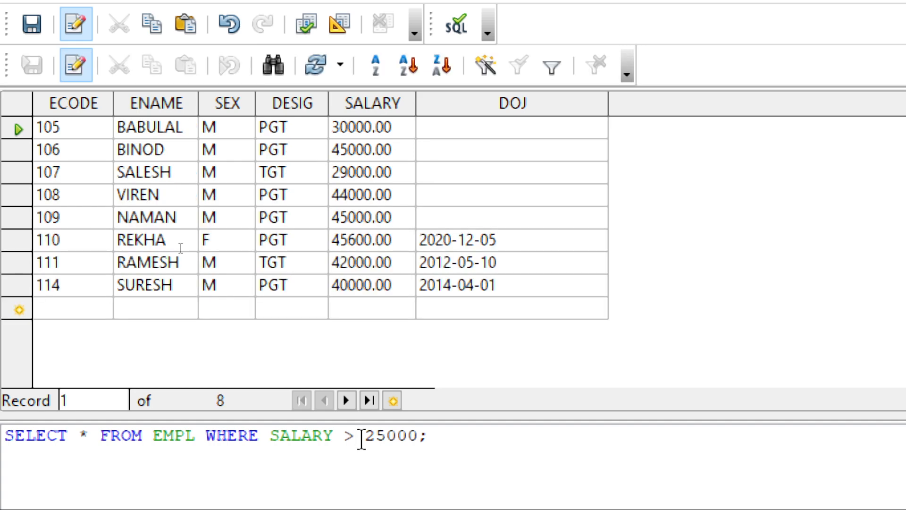
Change the salary comparison to >= 25000, run the query and highlight the salary in the first result row.
type("=")
key("F5")
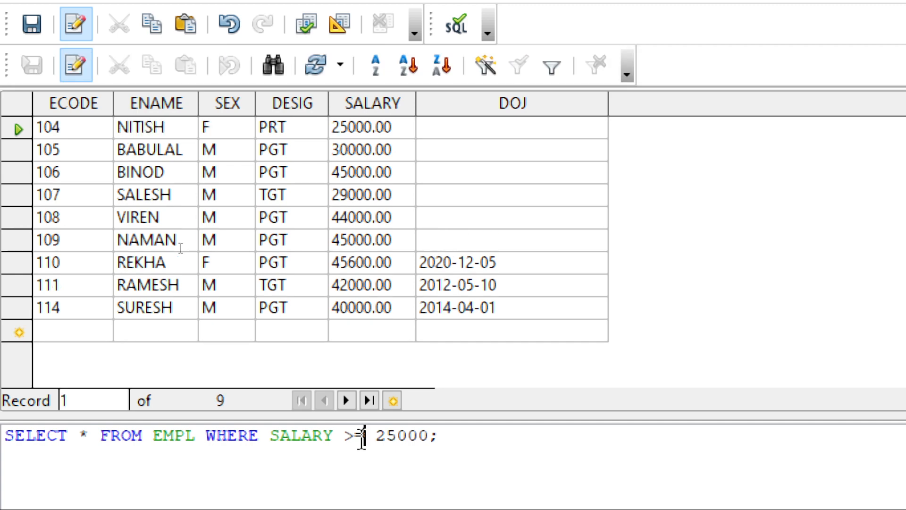
left_click(360, 128)
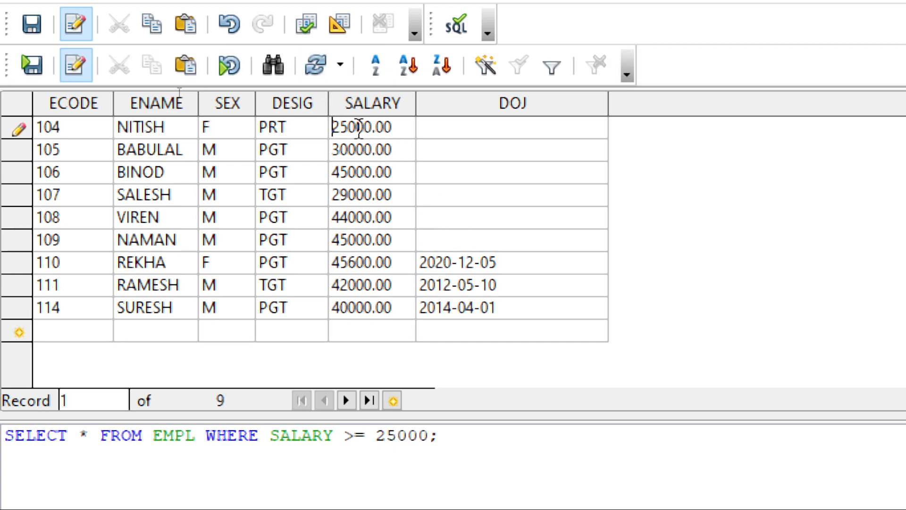
left_click_drag(333, 127, 407, 126)
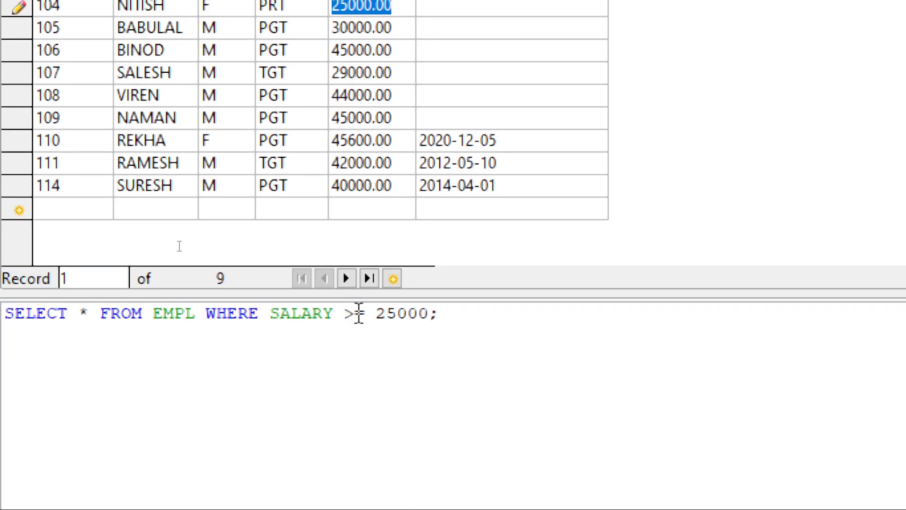
Change the salary comparison operator to <= and run the query.
left_click(355, 435)
key("BackSpace")
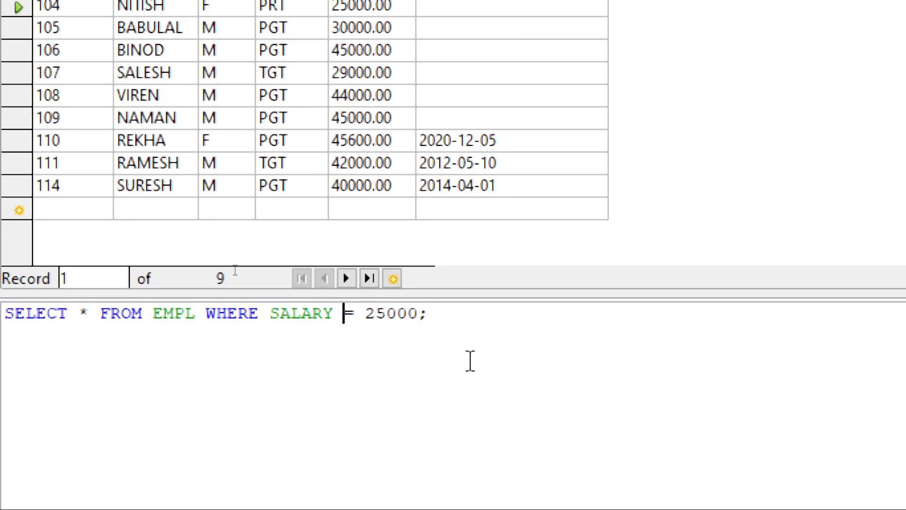
type("<")
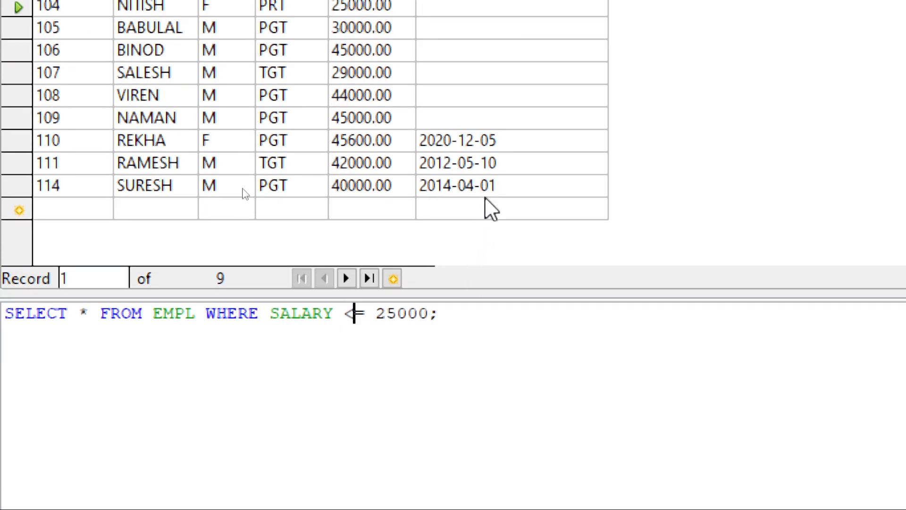
key("F5")
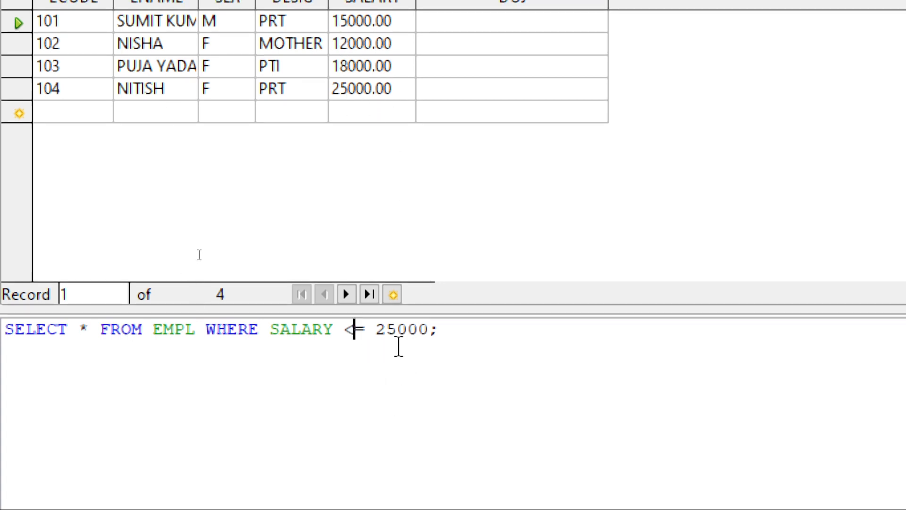
Add AND SEX = 'M' after the salary condition and run the query.
left_click(430, 331)
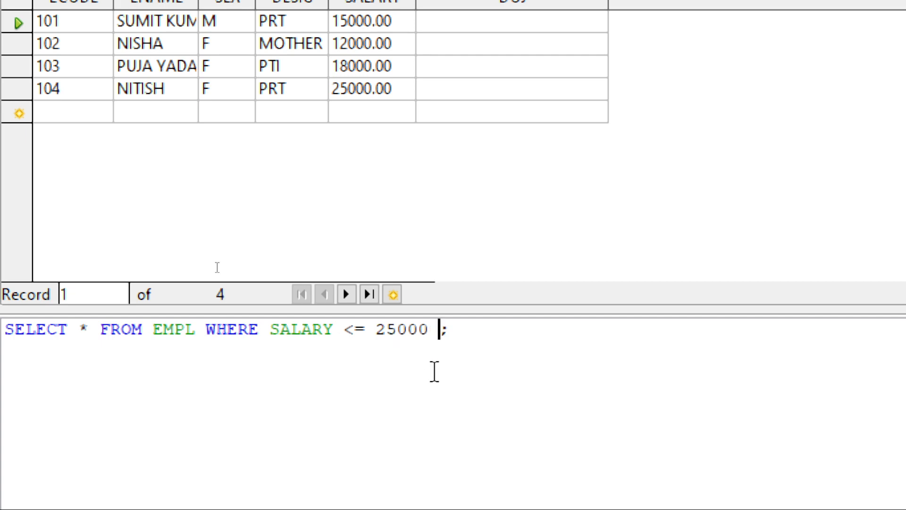
type("AND SEX")
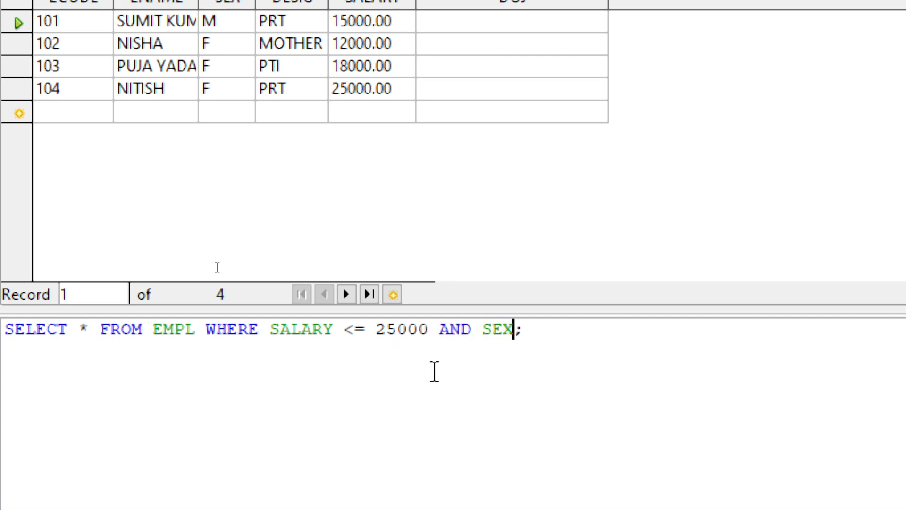
type(" = 'M'")
key("F5")
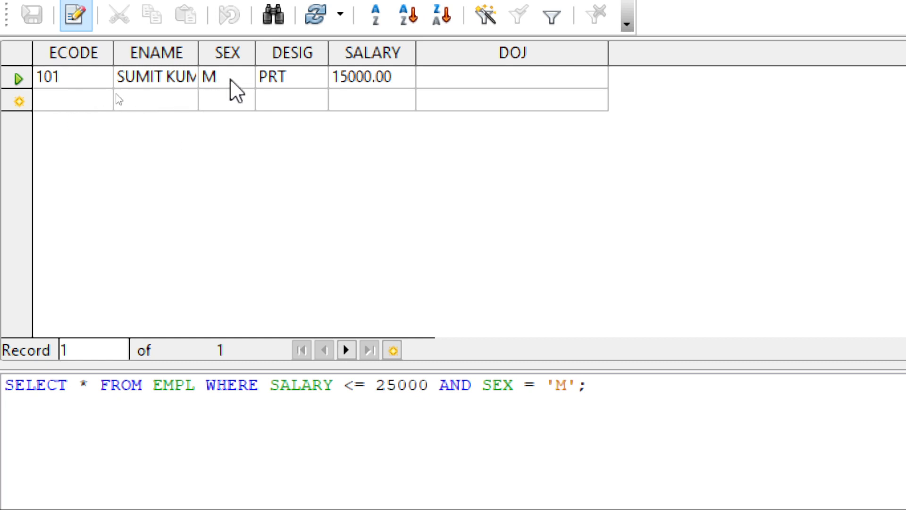
Change the SEX value in the combined condition to 'F' and run the query.
key("Left")
key("Left")
key("BackSpace")
type("F")
key("F5")
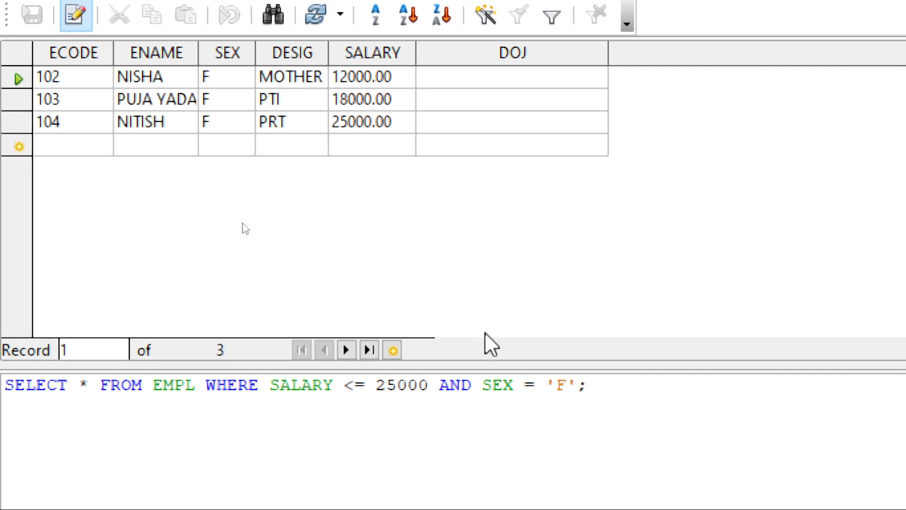
Replace AND with OR between the salary and sex conditions and run the query.
left_click(472, 385)
key("BackSpace")
key("BackSpace")
key("BackSpace")
type("OR")
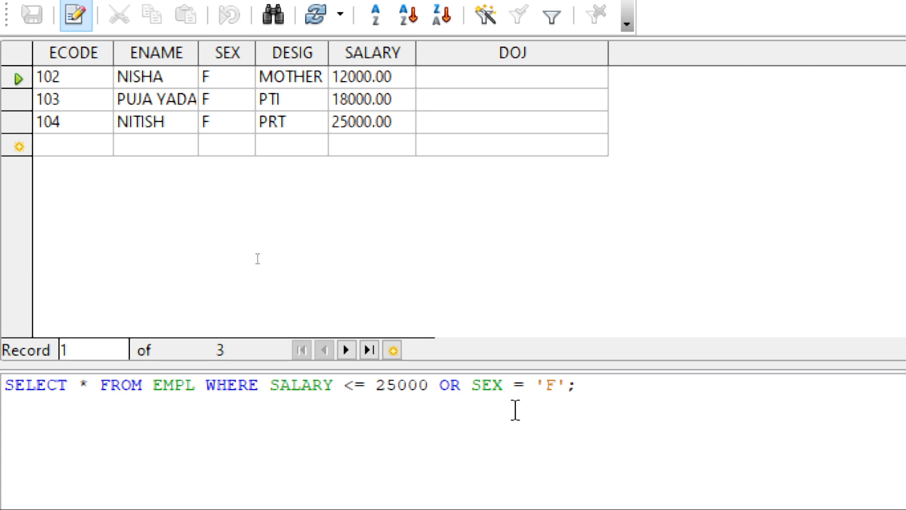
key("F5")
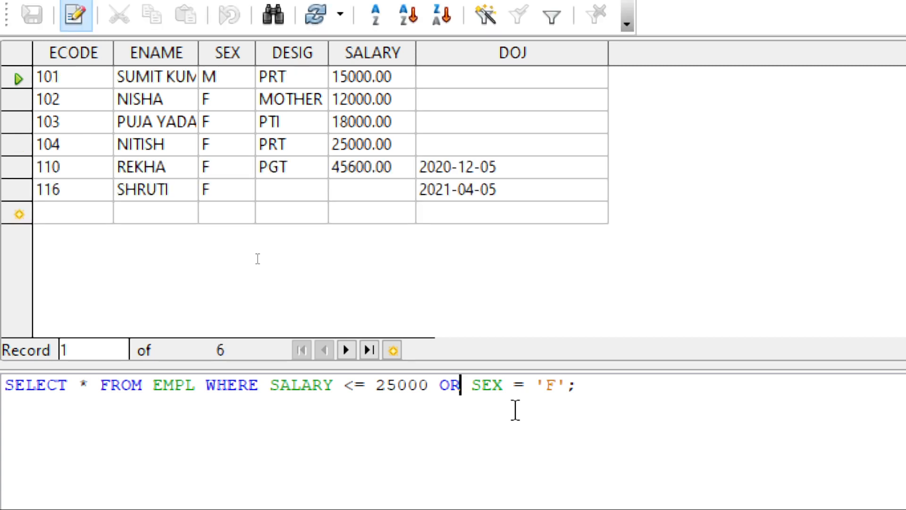
Compare the salary and sex values in the PGT row with the two OR conditions.
left_click(401, 168)
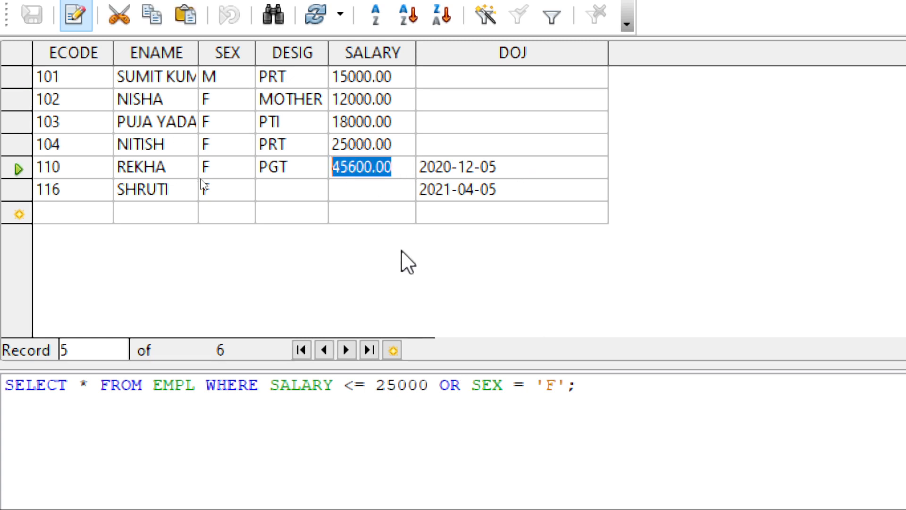
left_click(379, 390)
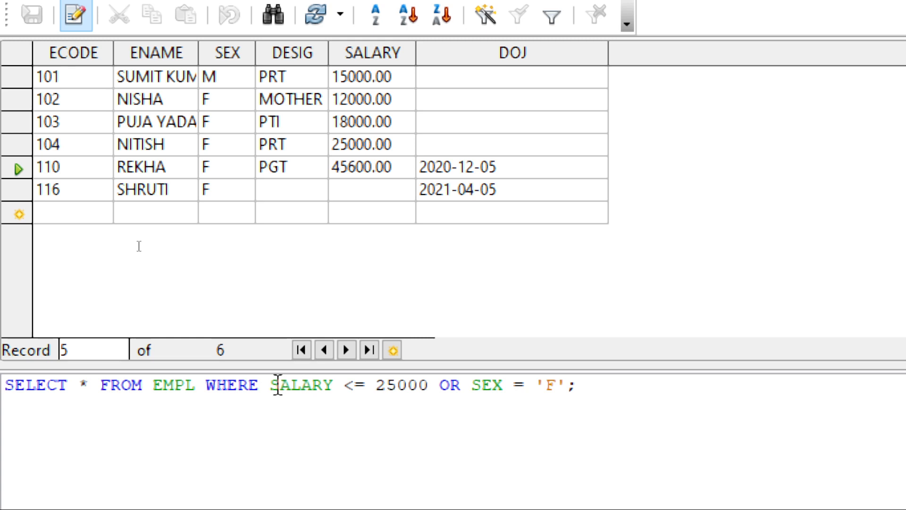
left_click_drag(271, 385, 421, 385)
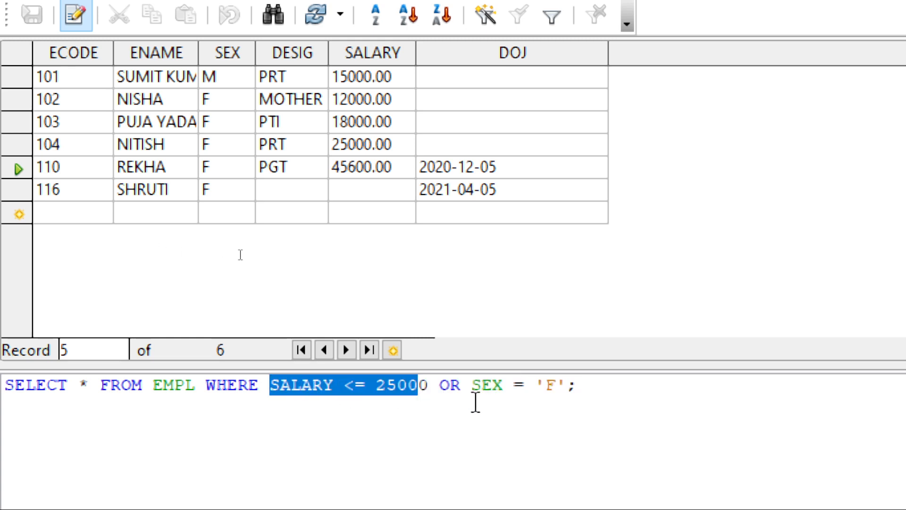
left_click(516, 385)
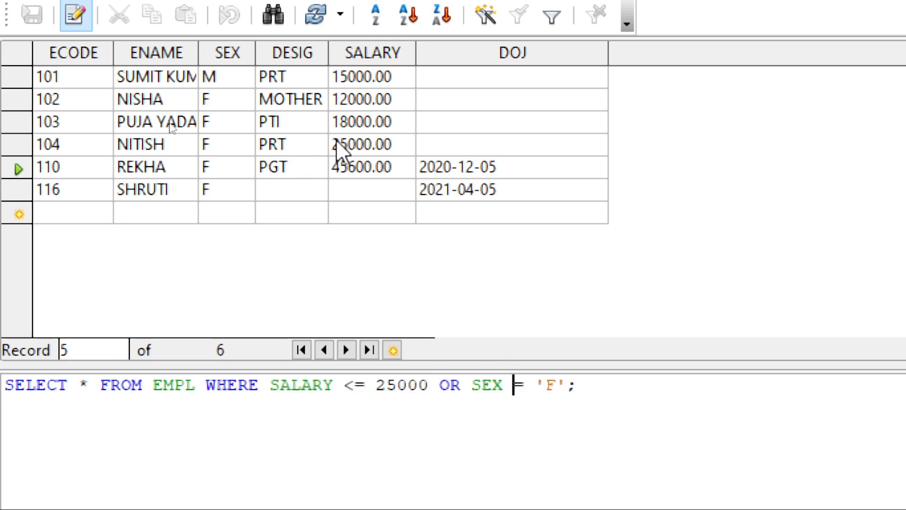
left_click(226, 167)
left_click(537, 385)
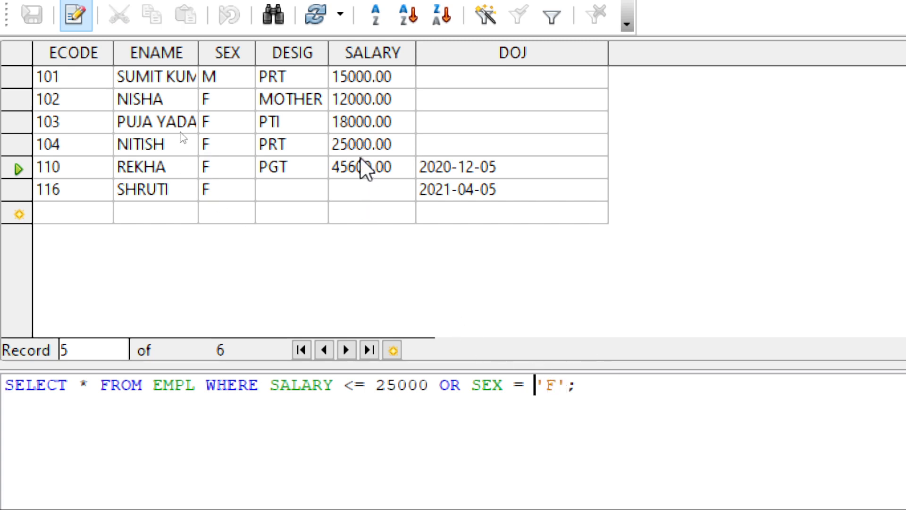
Check the first row's sex value against the OR conditions and highlight SALARY <= 25000 in the statement.
left_click(222, 78)
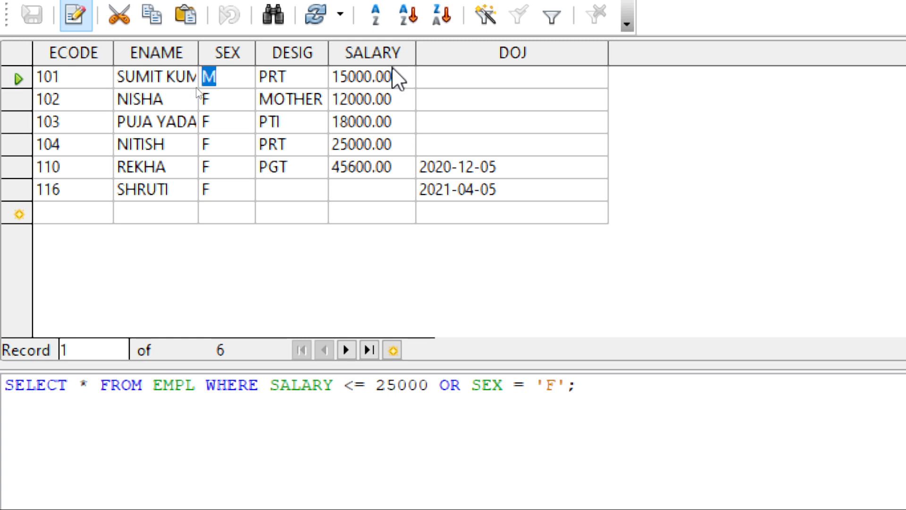
left_click(378, 390)
left_click(269, 384)
left_click_drag(270, 385, 430, 385)
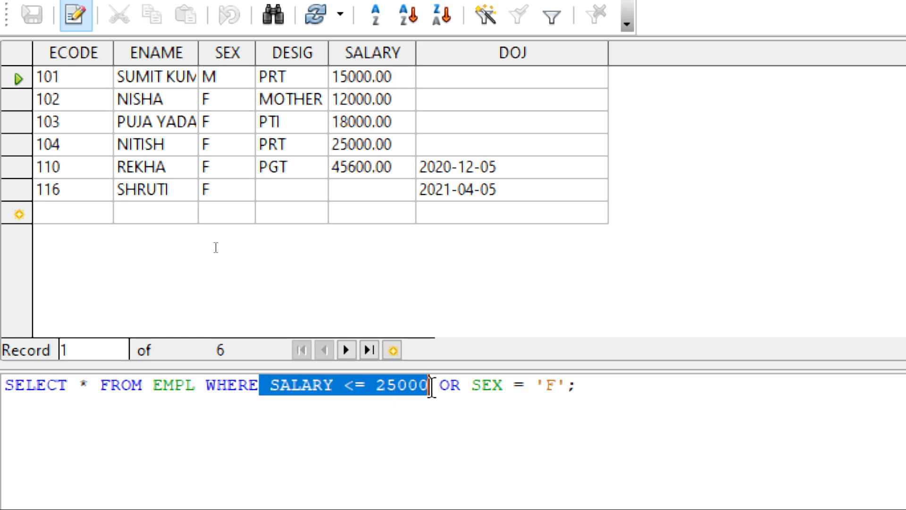
Highlight the 'F' value and the OR operator in the statement's combined condition.
left_click_drag(540, 387, 567, 388)
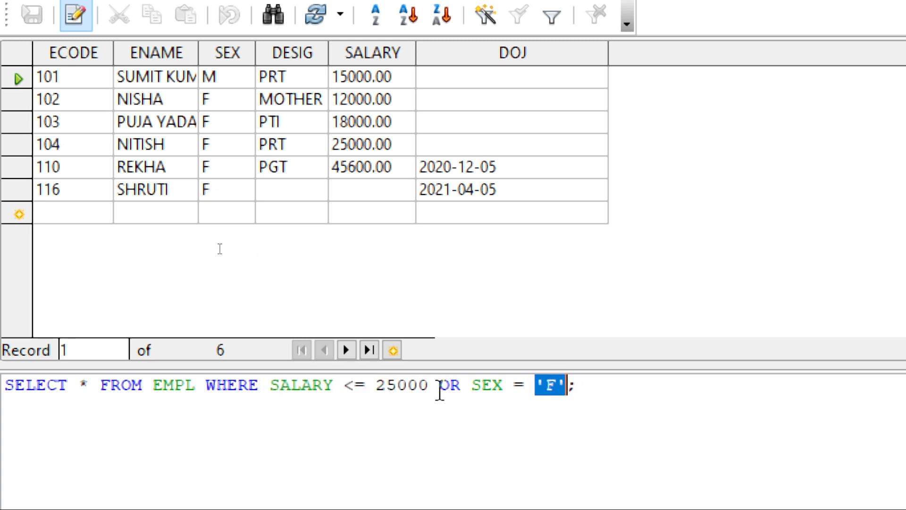
left_click_drag(430, 386, 475, 390)
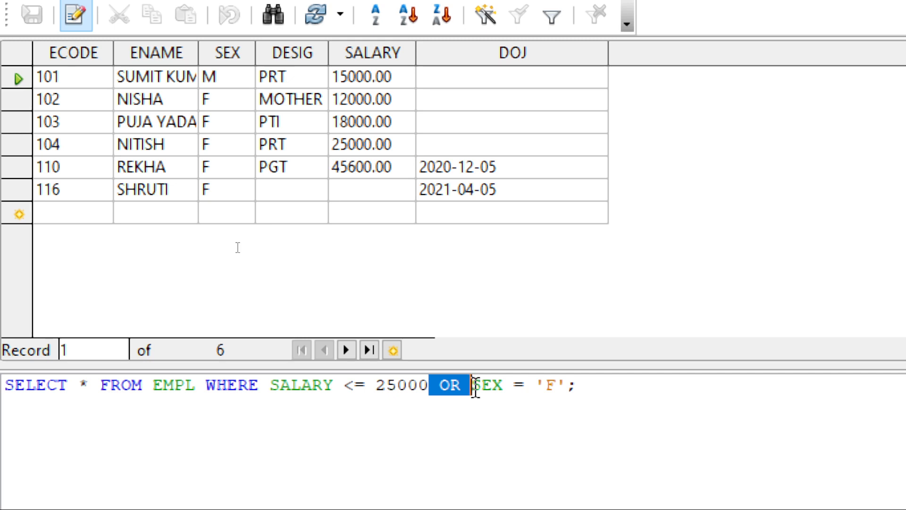
Enclose the salary and sex conditions in parentheses, append AND DESIG = 'PGT' before the semicolon, and run the query.
left_click(271, 387)
type("(")
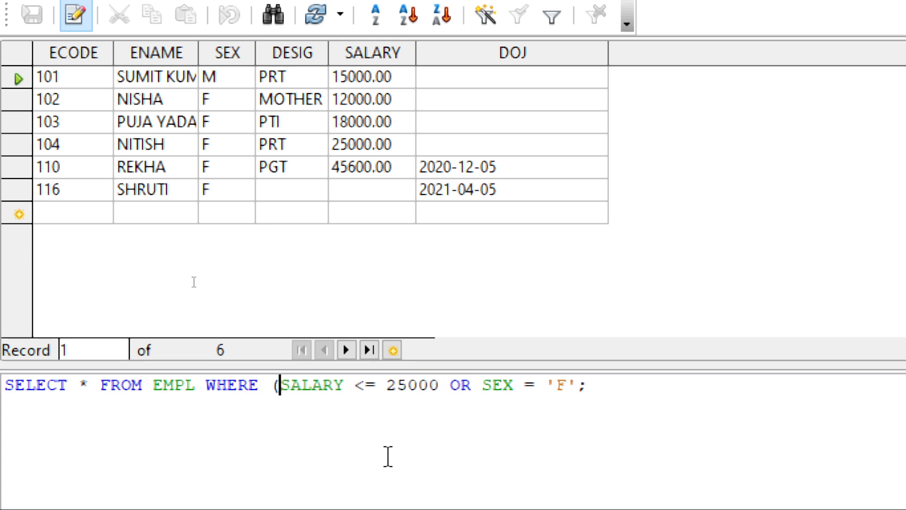
left_click(609, 389)
key("Left")
type(") AND ")
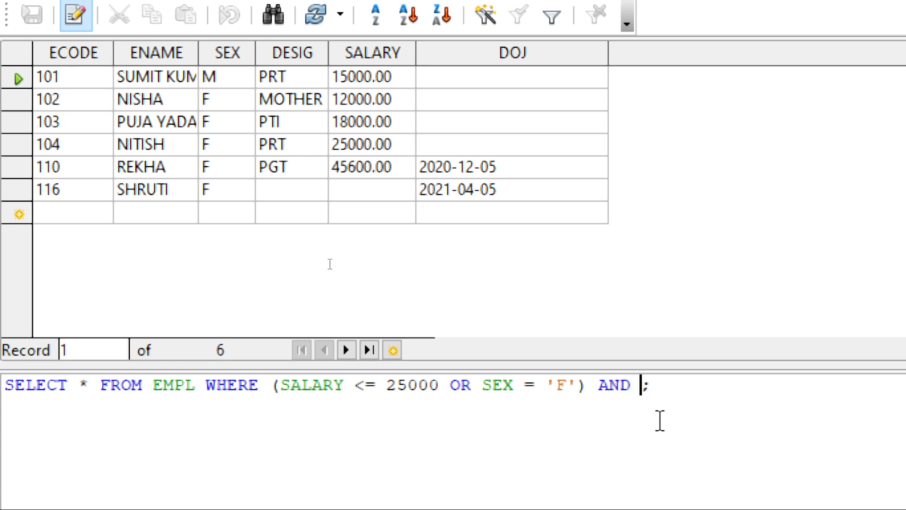
type("DESIG")
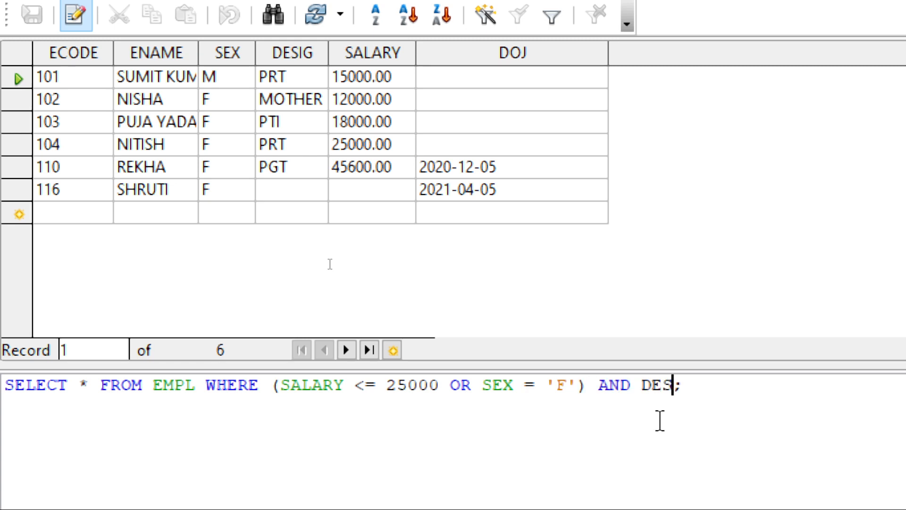
type(" = 'PGT")
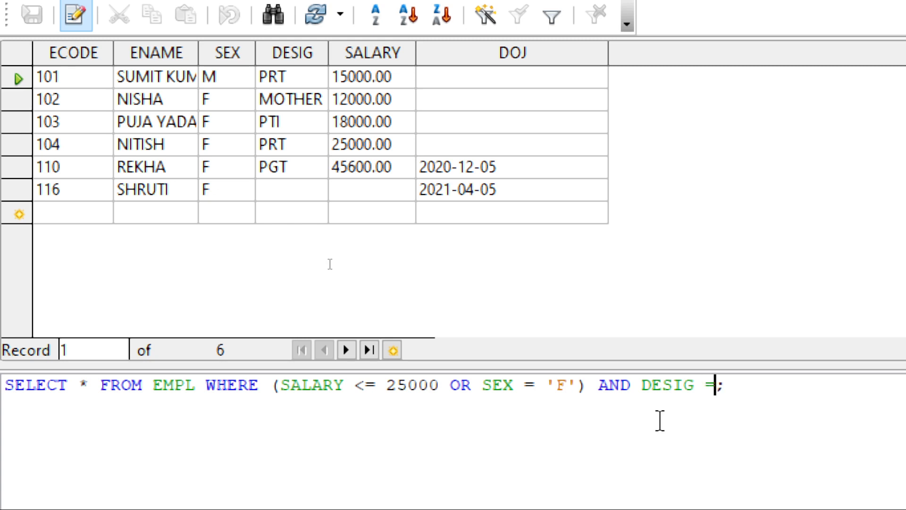
type("'")
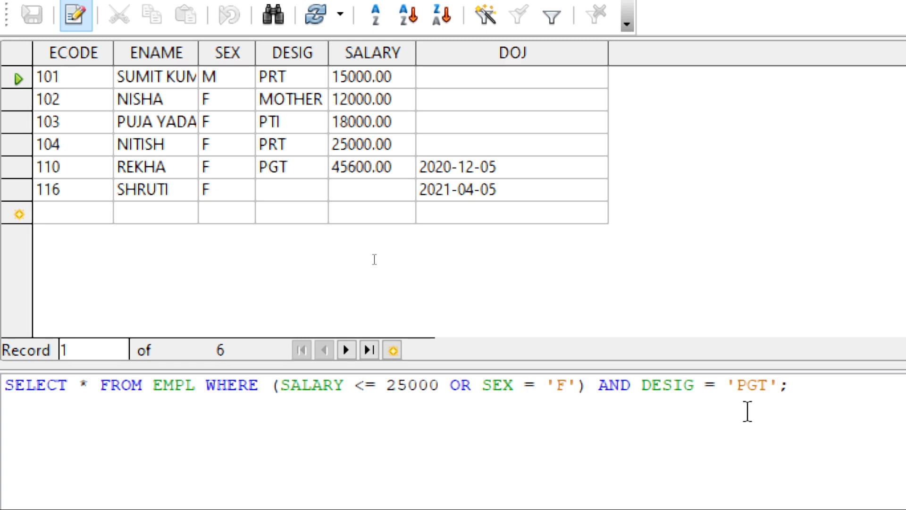
key("F5")
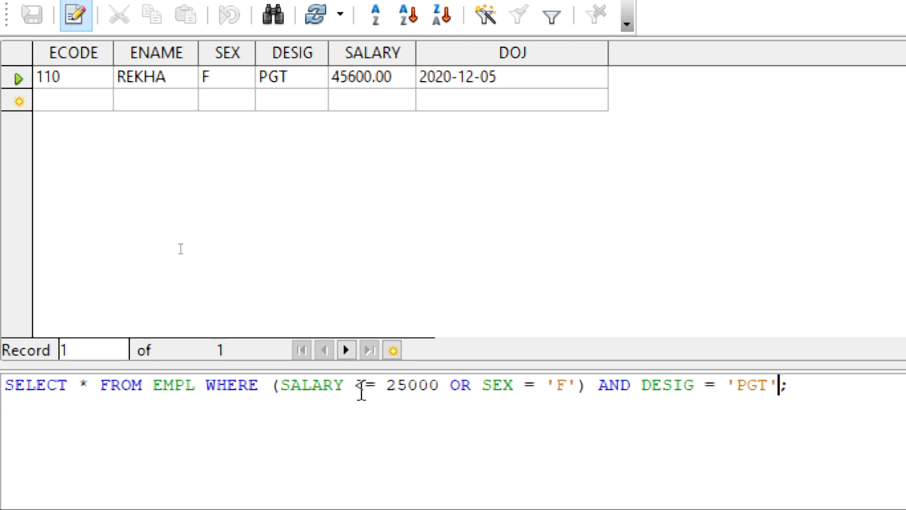
Compare the PGT result row with the parenthesised OR conditions and the DESIG condition, highlighting each part in the statement.
left_click_drag(349, 392, 590, 386)
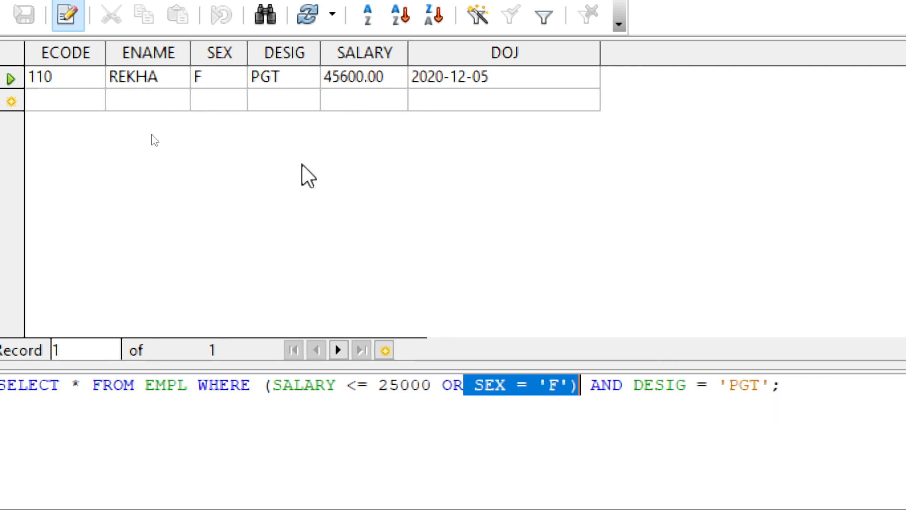
left_click_drag(274, 386, 571, 391)
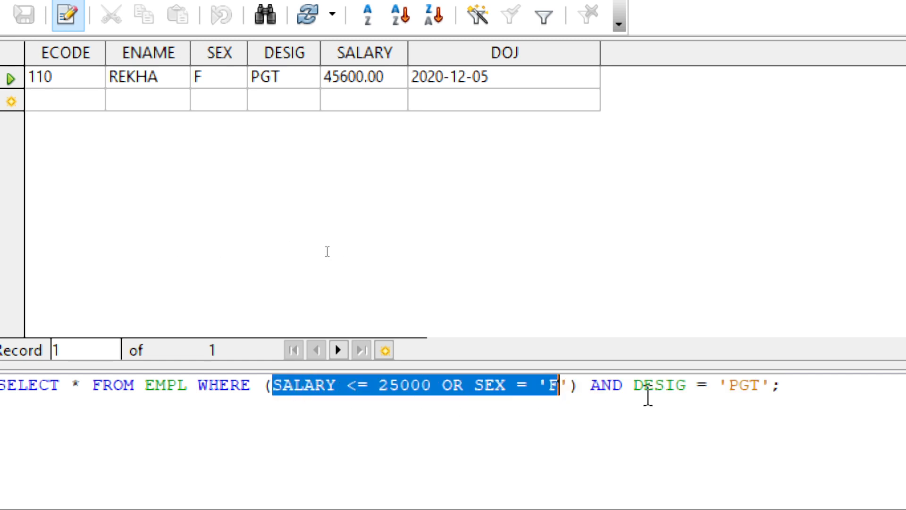
left_click_drag(633, 386, 772, 375)
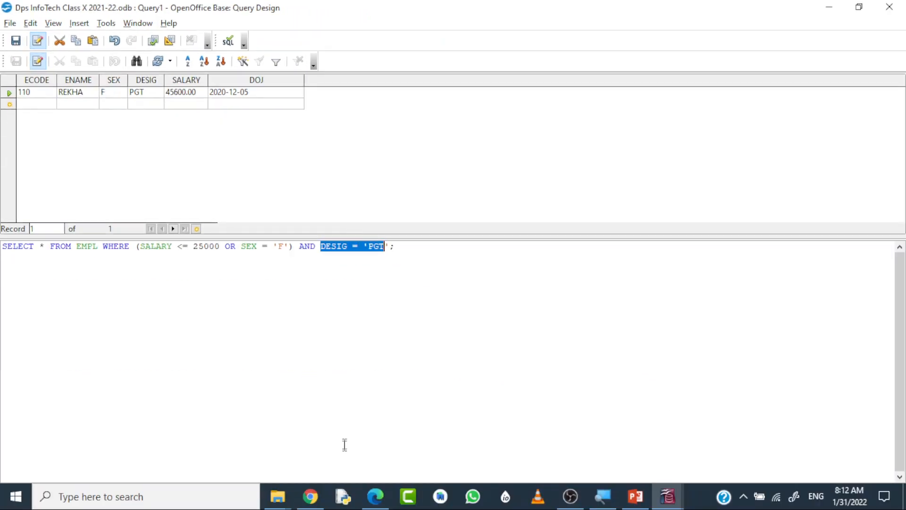
Switch to the textbook PDF in Edge and underline DISTINCT in the section 6.6.4 heading with the Draw tool.
left_click(376, 496)
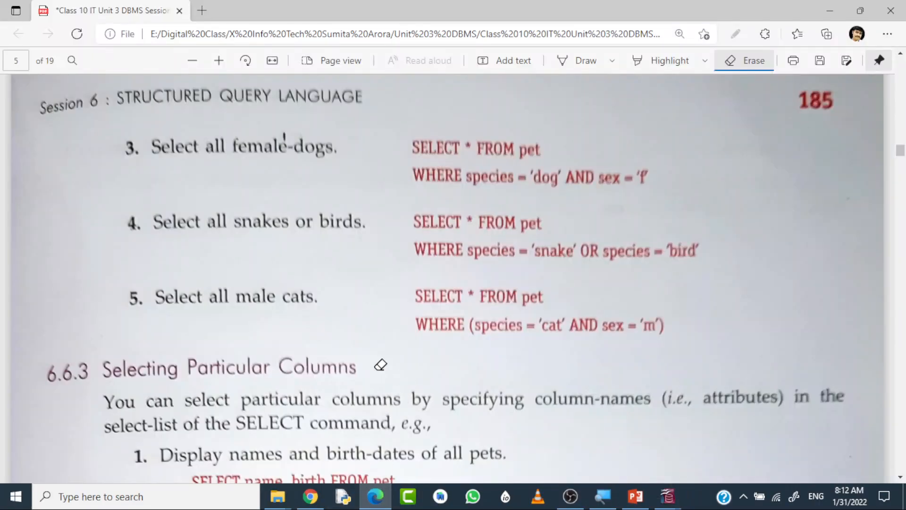
scroll(381, 365, "down", 7)
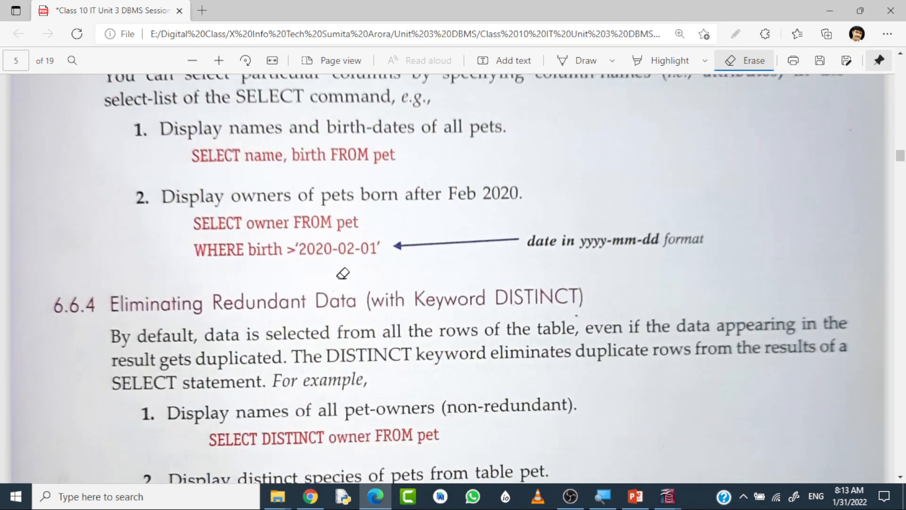
scroll(361, 269, "down", 3)
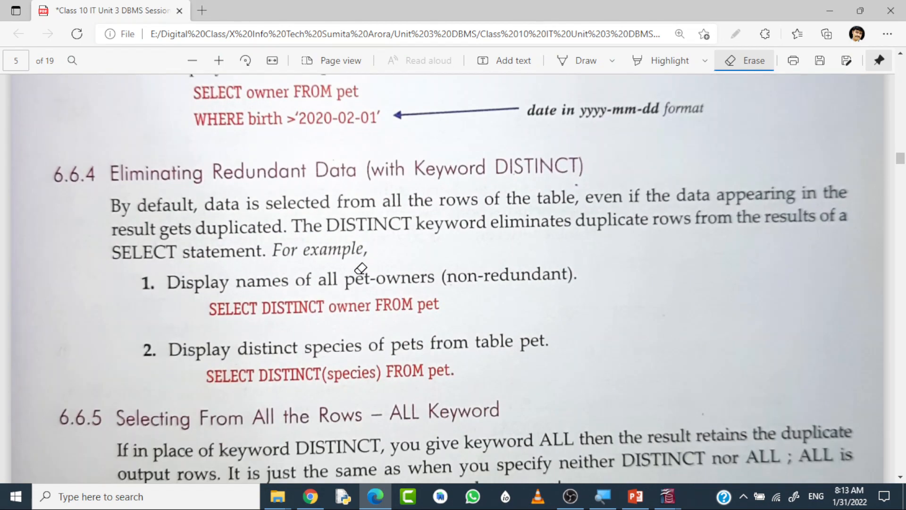
scroll(361, 269, "down", 1)
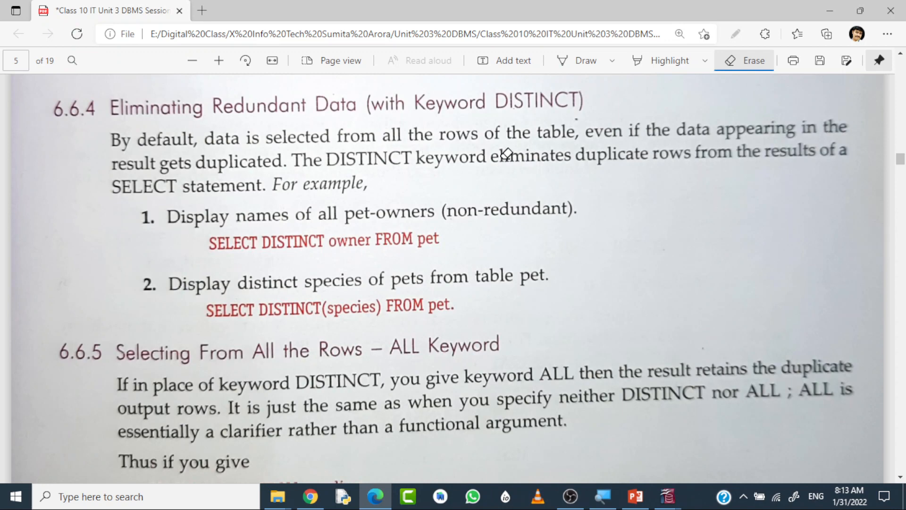
left_click(586, 60)
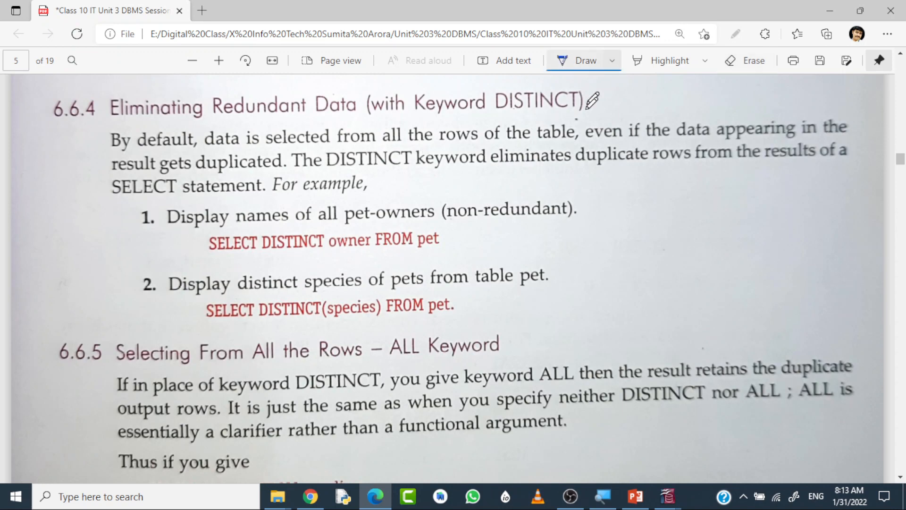
mouse_move(508, 116)
left_mouse_down()
mouse_move(497, 116)
mouse_move(567, 111)
left_mouse_up()
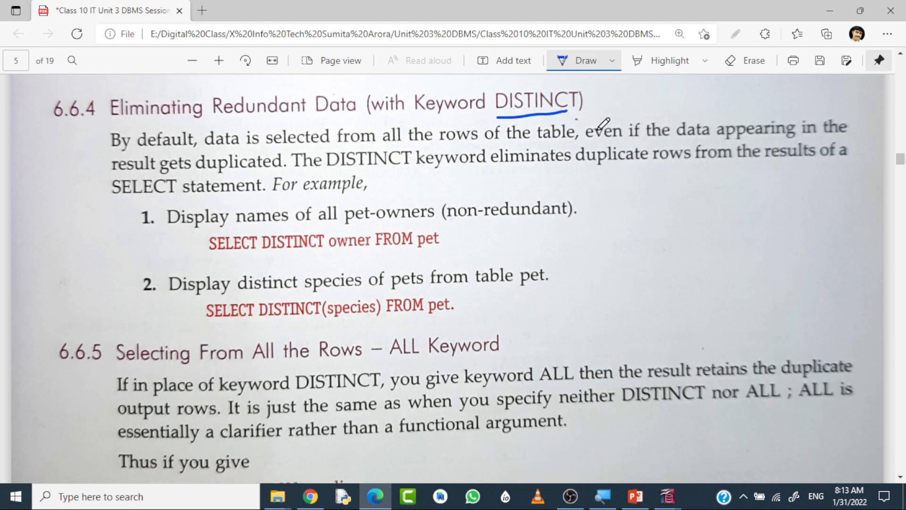
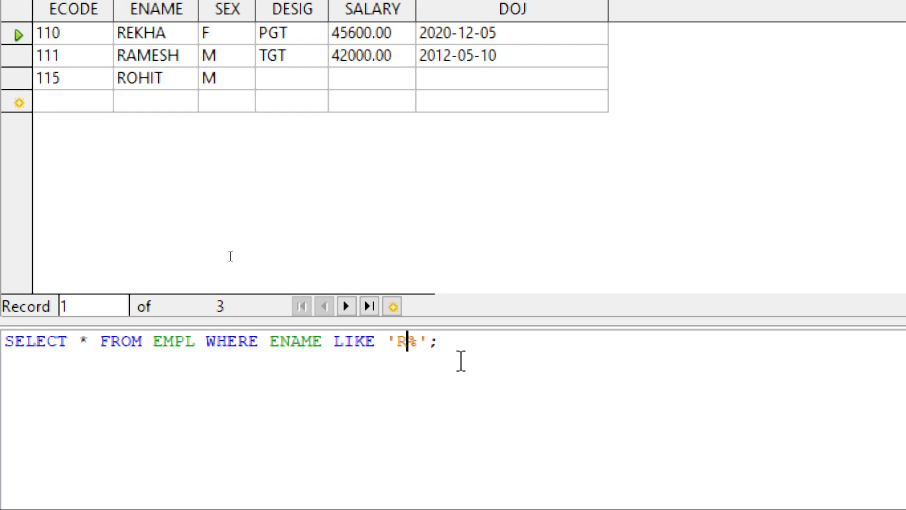
Run the EMPL query with the ENAME pattern changed to '%R', and again with the pattern '%T'.
key("BackSpace")
key("Right")
type("R")
key("F5")
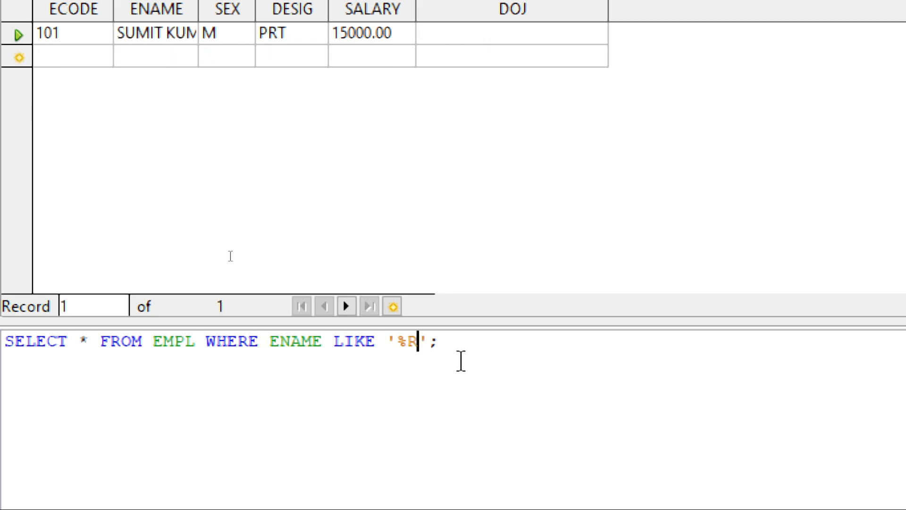
key("BackSpace")
type("T")
key("F5")
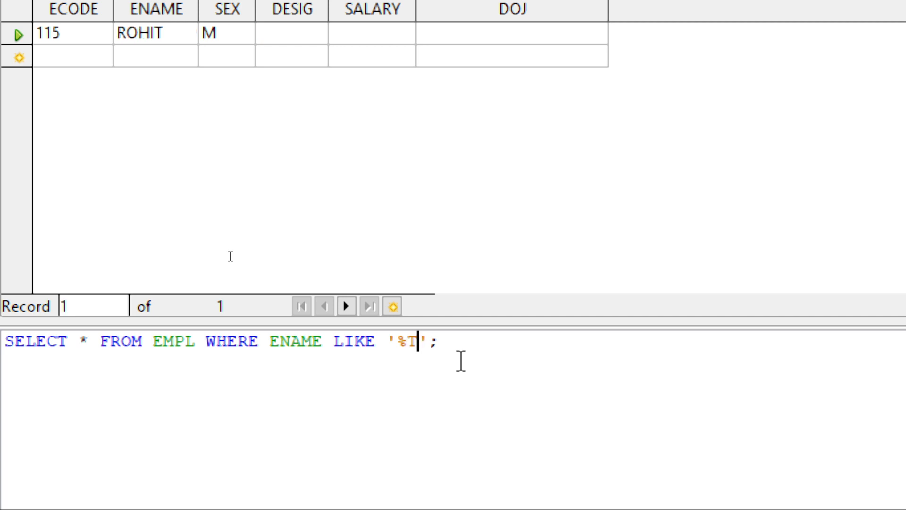
Run the query for names containing Y using '%Y%', and again for names containing A using '%A%'.
key("BackSpace")
type("Y%")
key("F5")
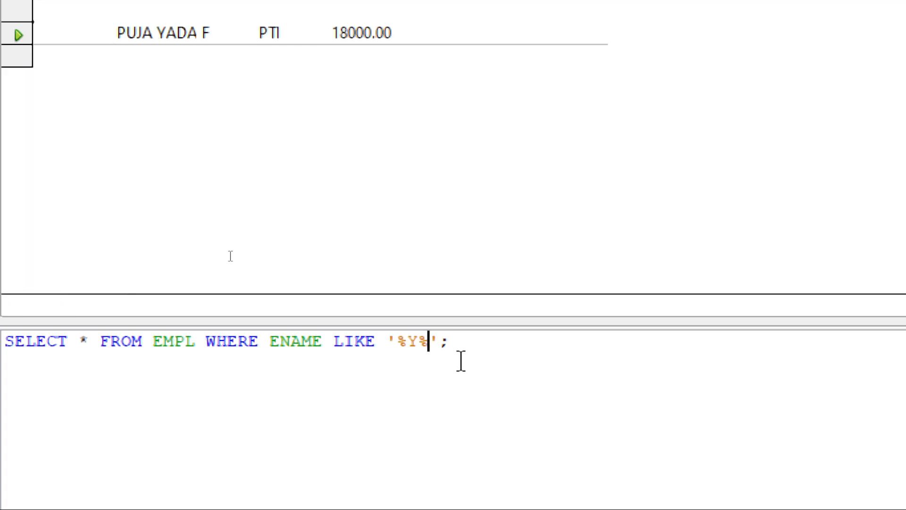
key("Left")
key("BackSpace")
type("A")
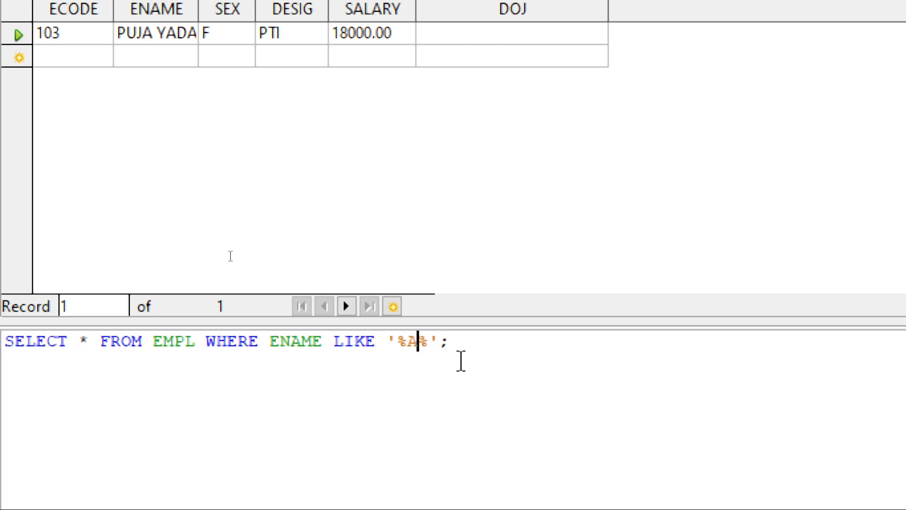
key("F5")
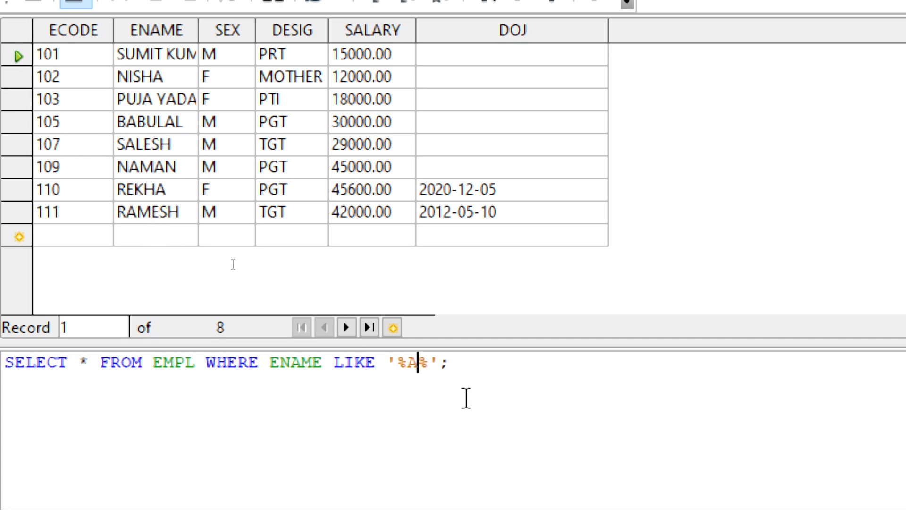
Run the ENAME query with the pattern '%A', and again with '_A%' to match A as the second letter.
key("Delete")
key("F5")
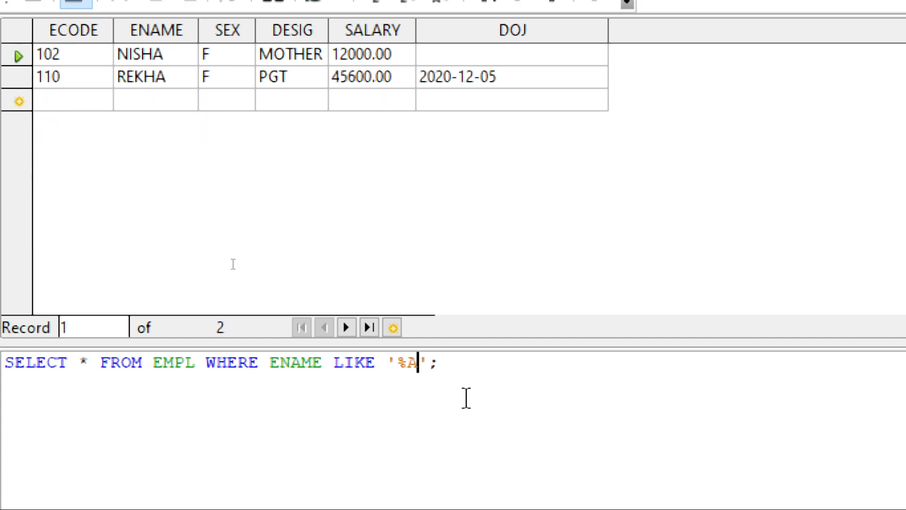
key("BackSpace")
key("BackSpace")
type("_A%")
key("F5")
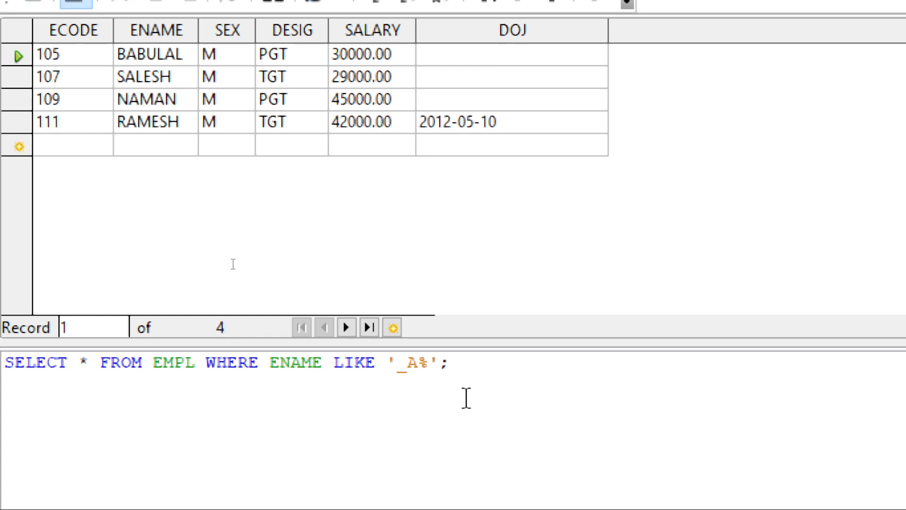
Change the ENAME pattern to '%A_' to match A as the second-to-last letter and run the query.
key("Left")
key("Left")
key("Right")
key("Delete")
key("Left")
key("BackSpace")
key("Right")
type("_")
key("Left")
key("Left")
type("%")
key("Right")
key("F5")
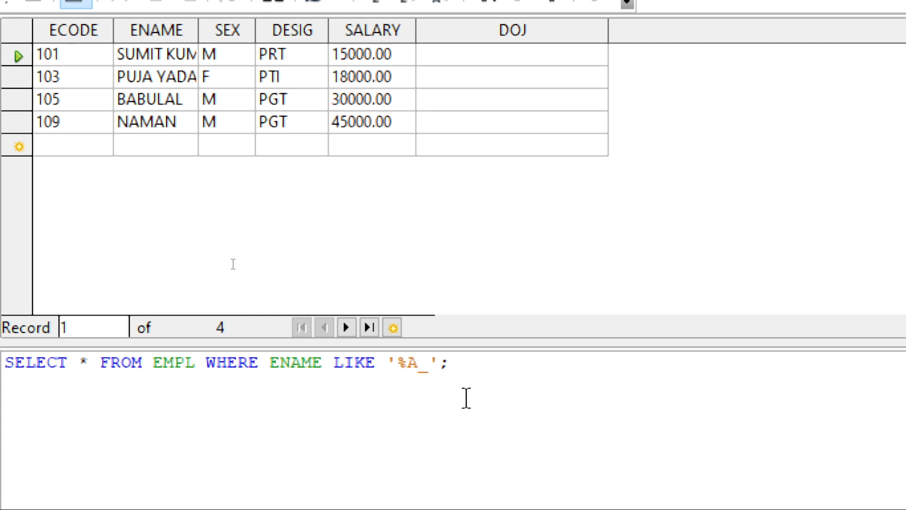
Replace the ENAME column in the WHERE condition with SALARY.
key("Left")
key("Left")
key("Left")
key("Left")
key("Left")
key("Left")
key("Left")
key("BackSpace")
key("BackSpace")
key("BackSpace")
key("BackSpace")
key("BackSpace")
type("SALA")
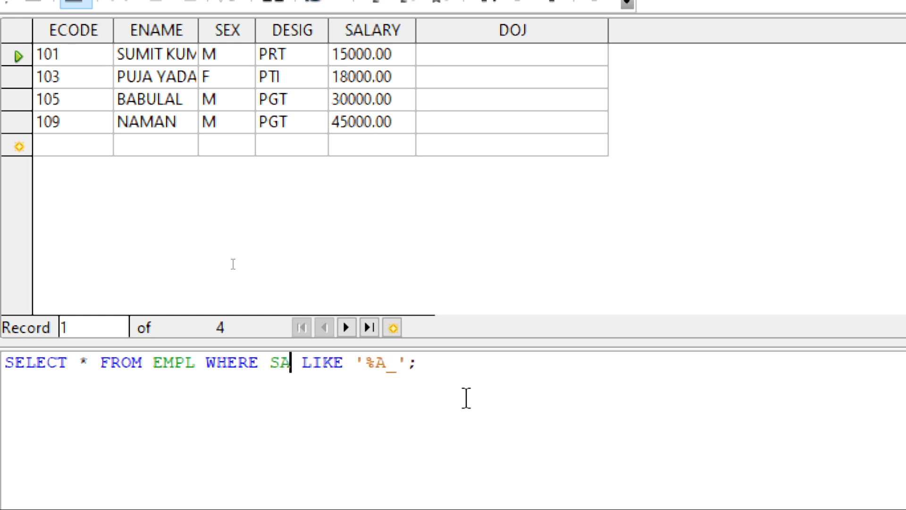
type("RY")
Change the SALARY pattern to '_2%' to match 2 as the second digit and run the query.
key("Right")
key("Right")
key("Right")
key("Right")
key("Right")
key("Right")
key("Right")
key("Right")
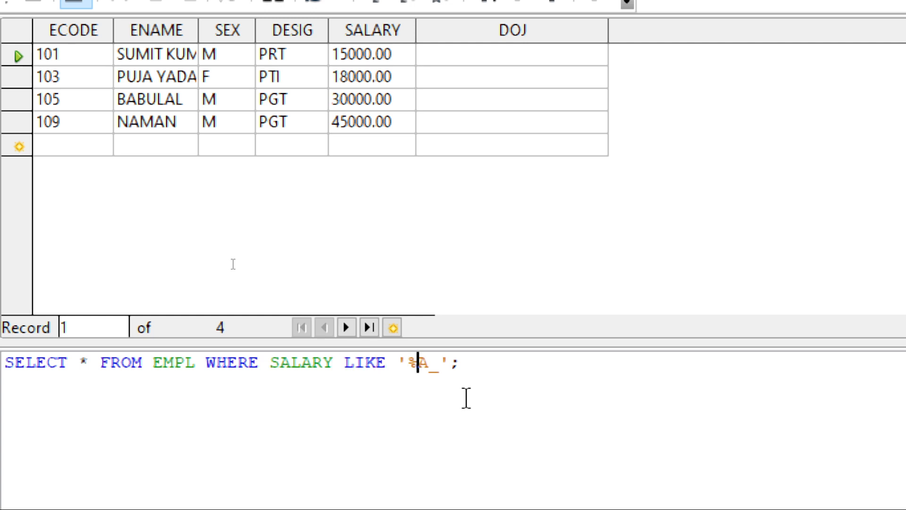
key("BackSpace")
key("Delete")
key("Right")
type("2%")
key("F5")
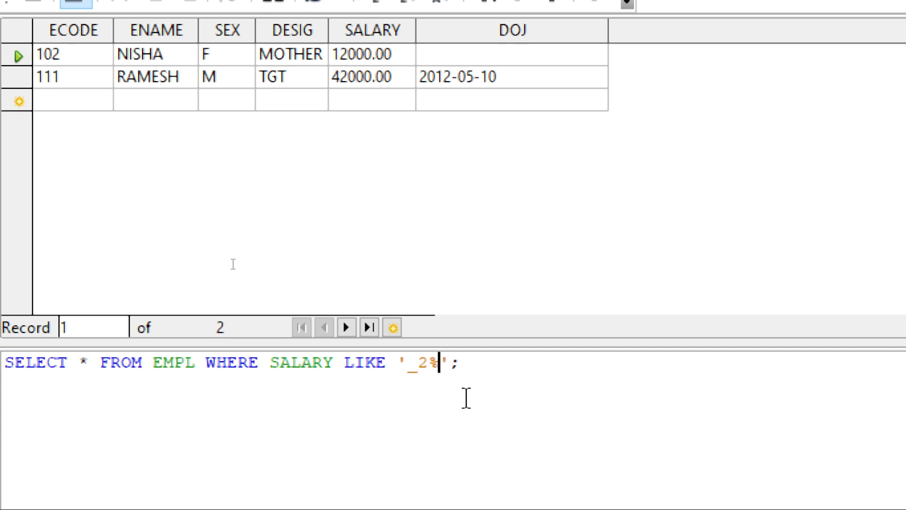
Change the SALARY pattern to '1%' to match salaries starting with 1 and run the query.
key("Left")
key("BackSpace")
key("BackSpace")
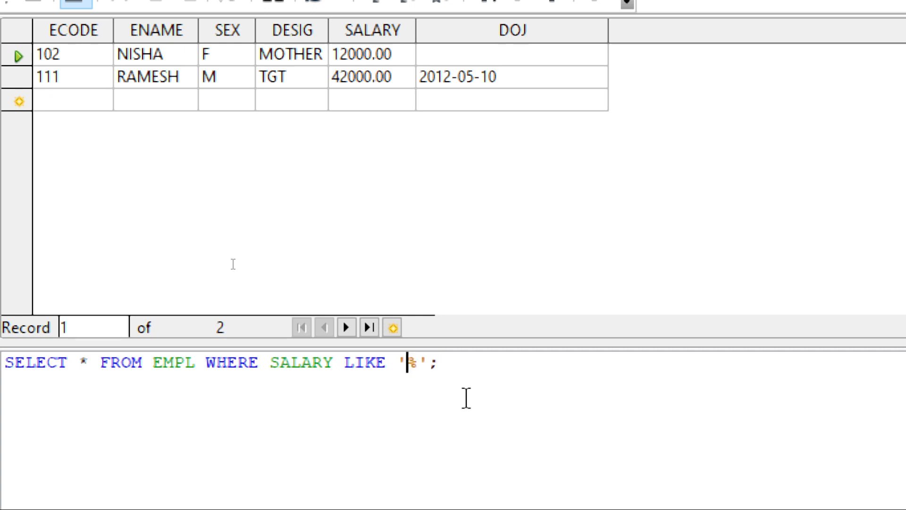
type("1")
key("F5")
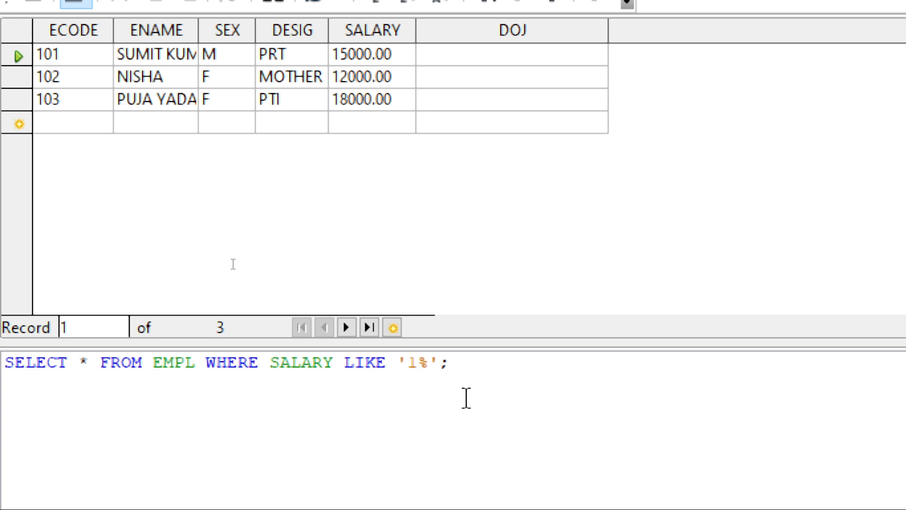
Replace the contents of the LIKE pattern with three underscores.
key("BackSpace")
key("Delete")
type("___")
Replace the SALARY column in the WHERE condition with DESIG and run the query for three-character designations.
key("Left")
key("Left")
key("Left")
key("Left")
key("Left")
key("Left")
key("Left")
key("Left")
key("Left")
key("Left")
key("BackSpace")
key("BackSpace")
key("BackSpace")
key("BackSpace")
key("BackSpace")
key("BackSpace")
type("DESGI")
key("BackSpace")
key("BackSpace")
type("IG")
key("F5")
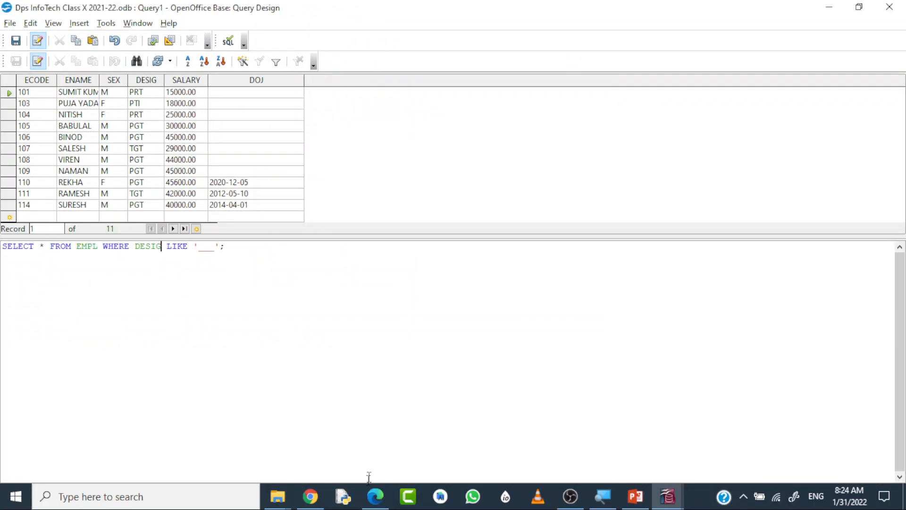
Switch to the textbook PDF in Edge and underline IS NOT NULL, IS NULL, "can't be used with" and DeptNo IS NULL in section 6.6.12.
left_click(374, 497)
scroll(381, 325, "down", 5)
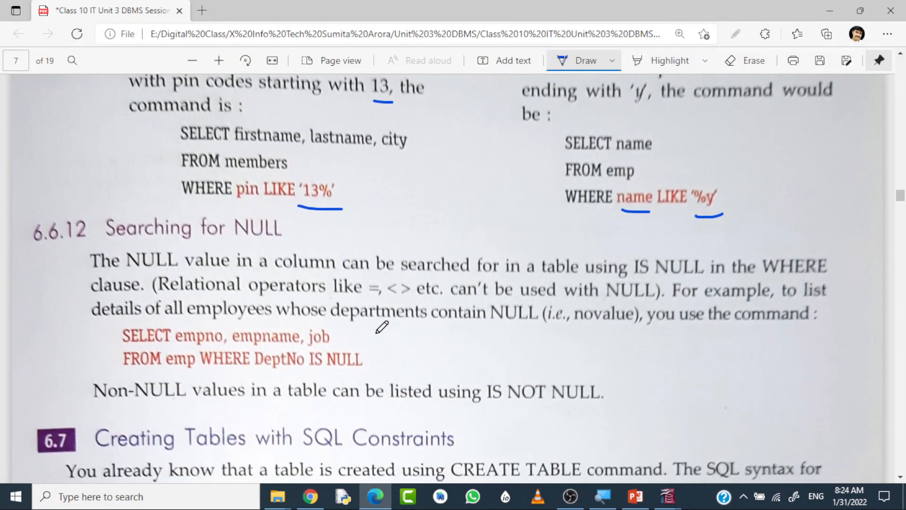
left_click_drag(491, 344, 592, 345)
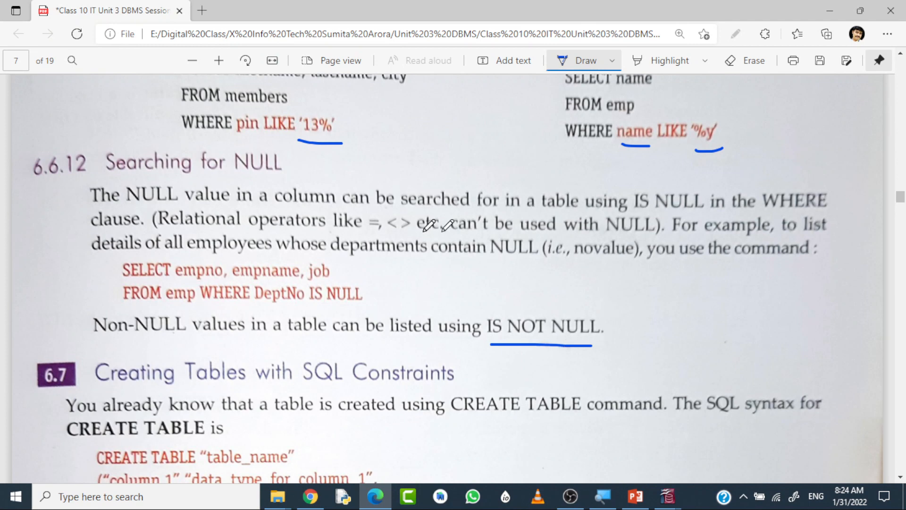
left_click_drag(636, 213, 706, 214)
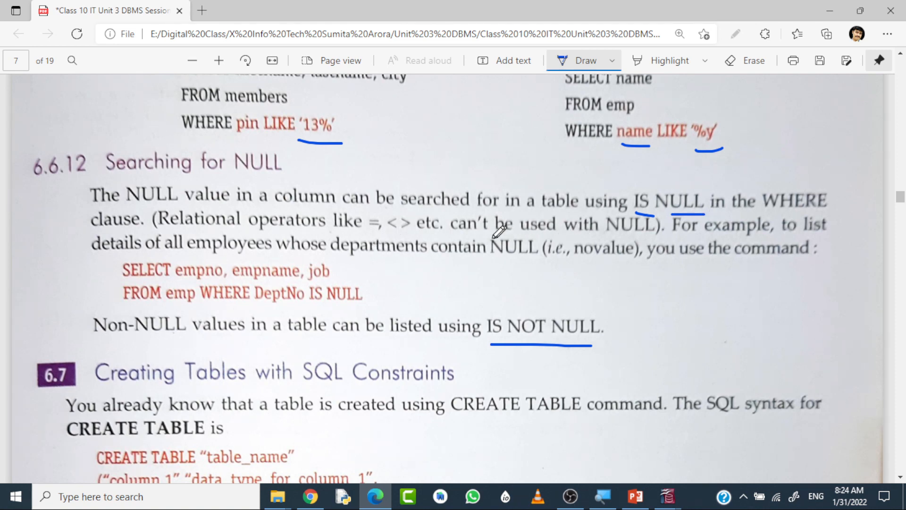
left_click_drag(479, 236, 579, 233)
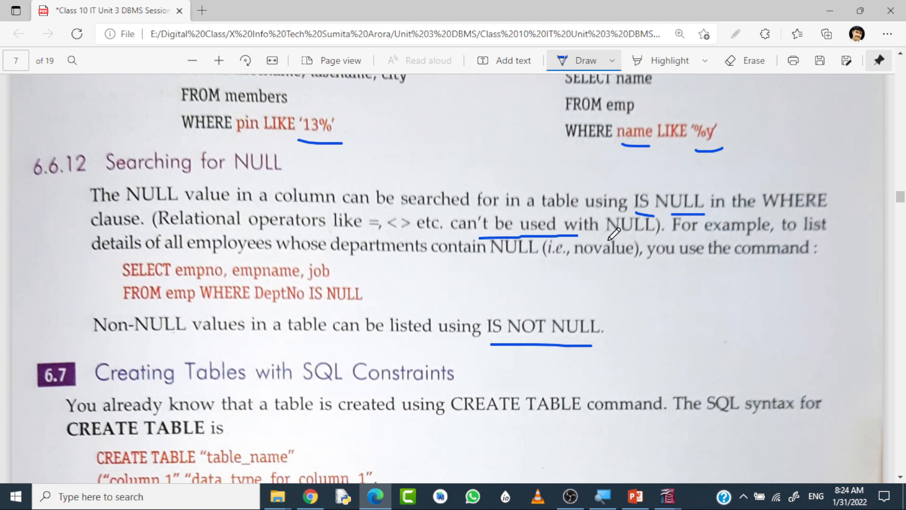
left_click_drag(256, 305, 361, 306)
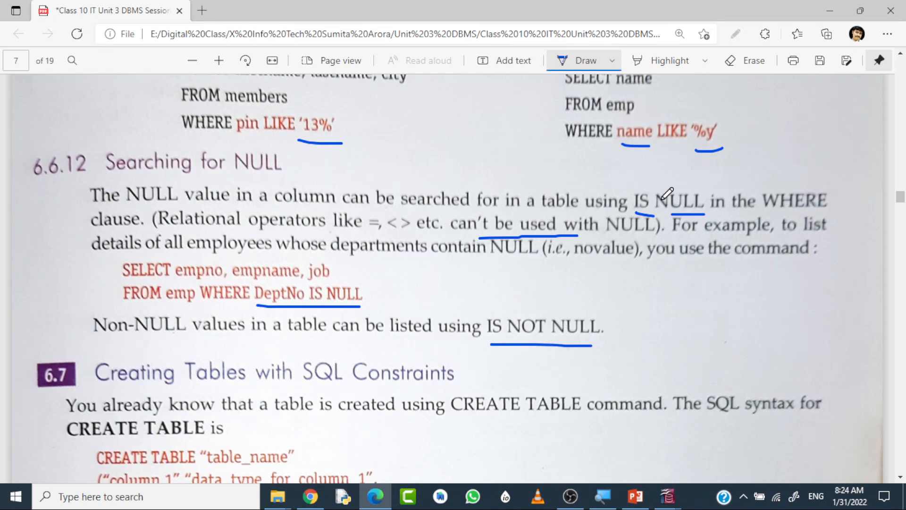
Return to the OpenOffice Base query, replace the LIKE condition on DESIG with IS NULL, and run it.
mouse_move(666, 502)
left_click(697, 454)
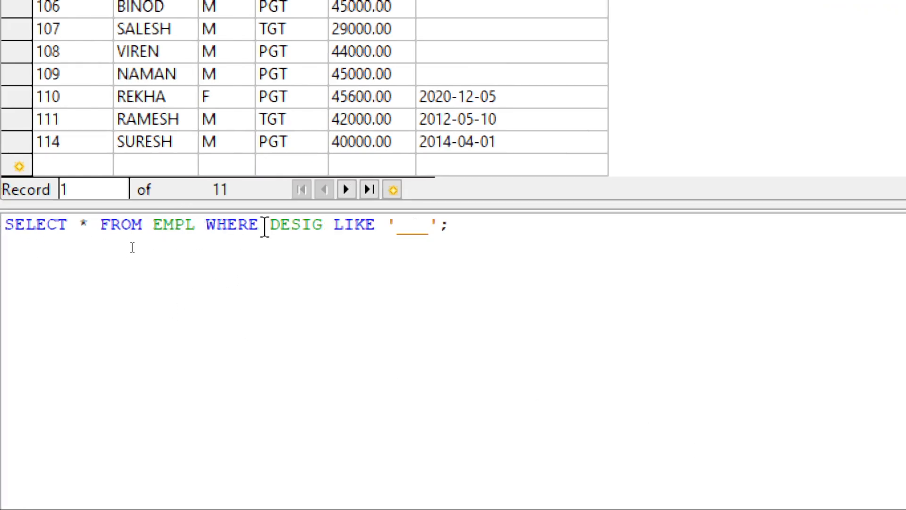
left_click_drag(334, 225, 450, 225)
type("IS NULL")
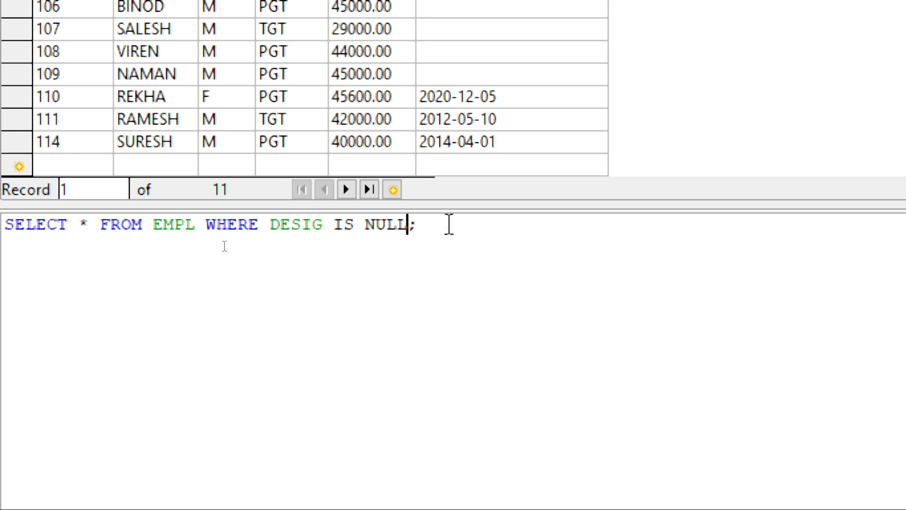
key("F5")
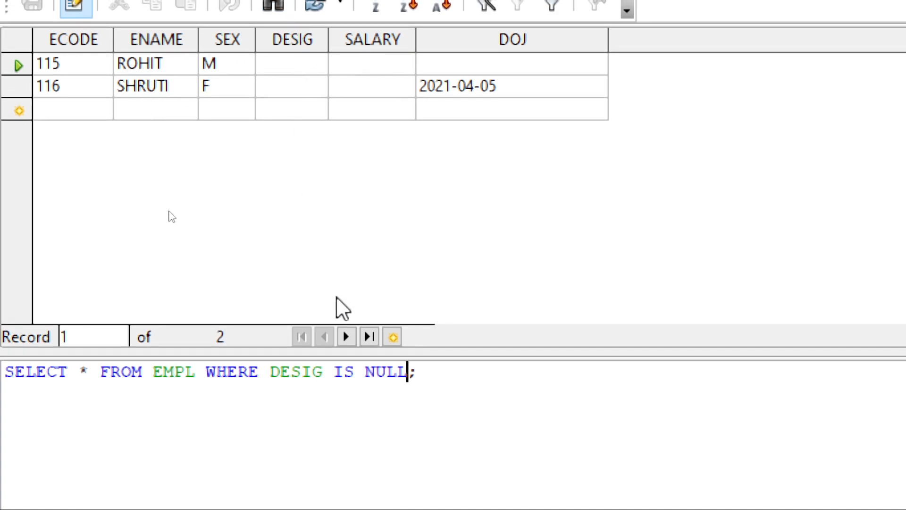
Try to insert NOT before NULL so the condition reads DESIG IS NOT NULL.
key("Left")
key("Left")
key("Left")
key("Left")
key("Left")
key("Left")
key("Left")
key("Left")
key("Left")
key("Left")
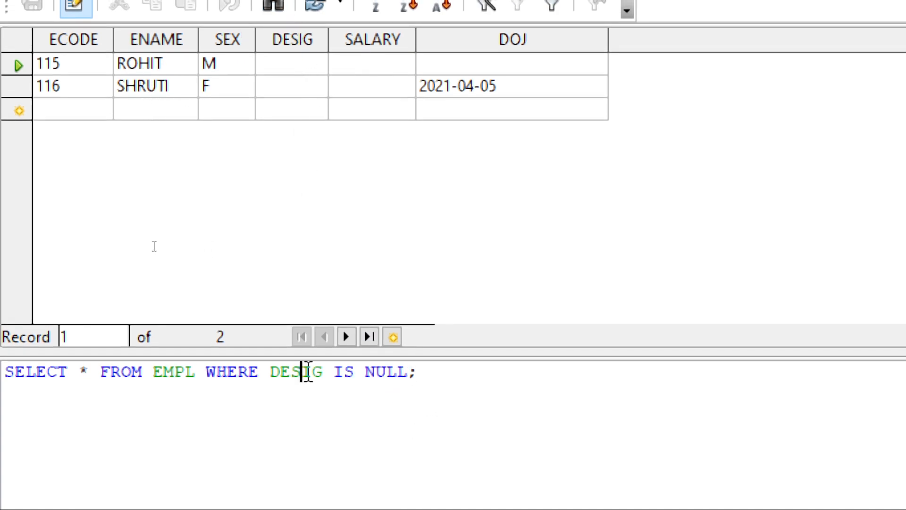
key("Right")
key("Right")
key("Right")
key("Right")
type("NOT")
key("Return")
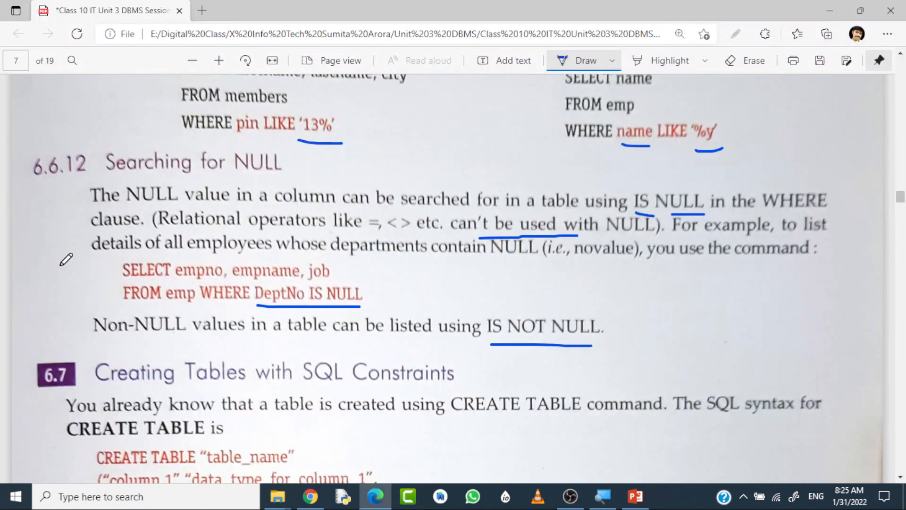
Relaunch OpenOffice Base and recover the document Dps InfoTech Class X 2021-22.odb.
left_click(187, 503)
type("OPEN")
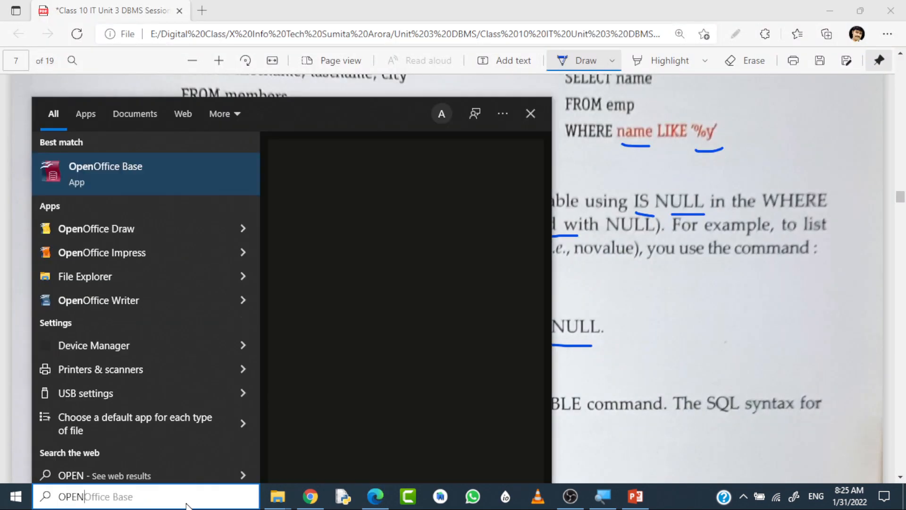
left_click(422, 223)
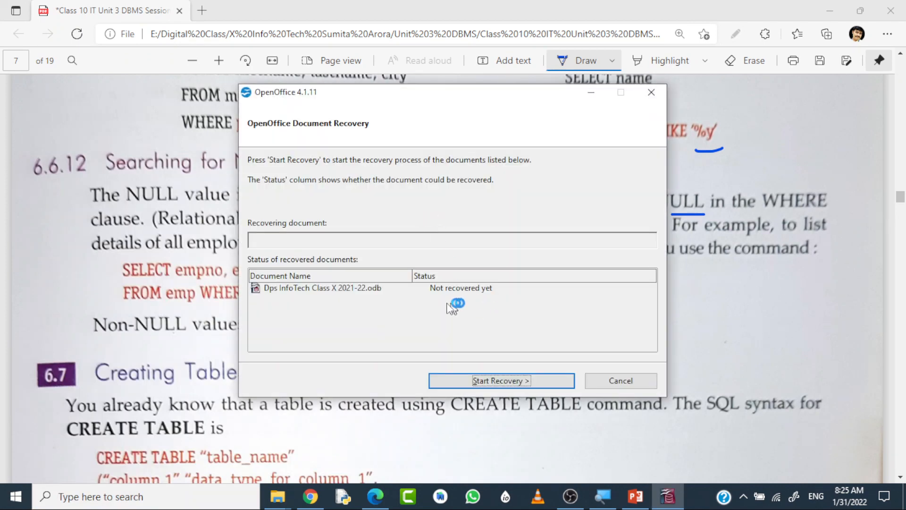
left_click(374, 288)
left_click(516, 380)
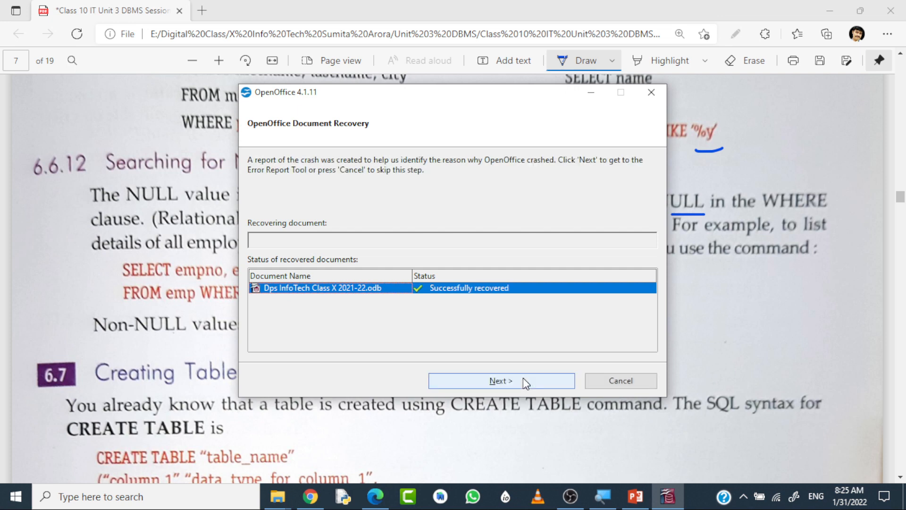
left_click(528, 379)
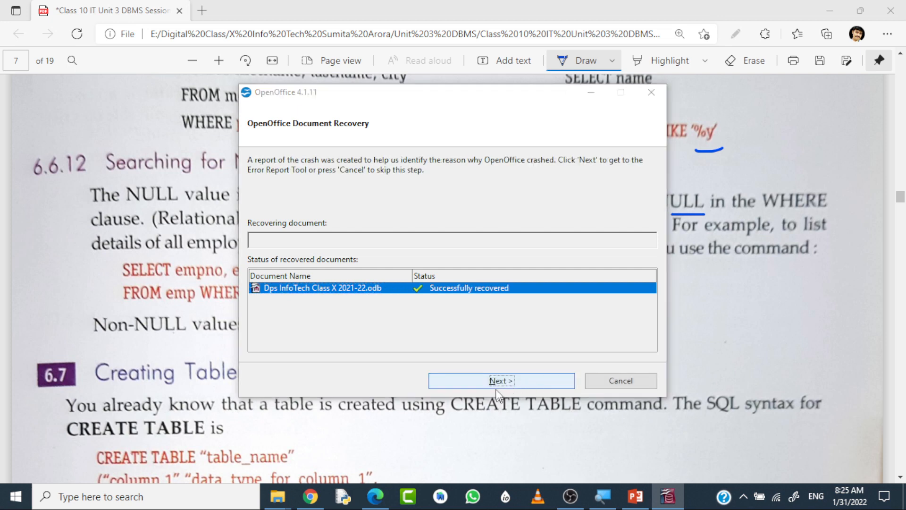
left_click(522, 381)
Create a query in SQL view containing SELECT * FROM EMPL WHERE DESIG IS NOT NULL; and run it.
left_click(49, 157)
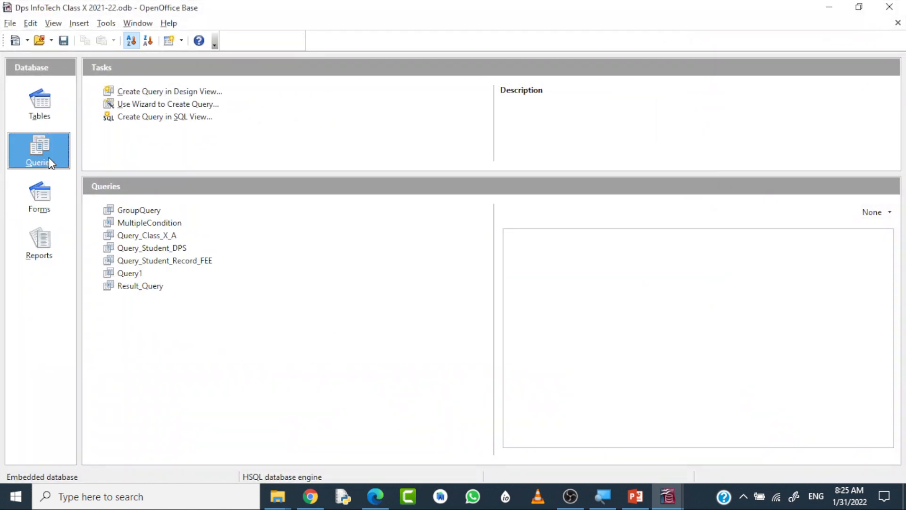
left_click(165, 122)
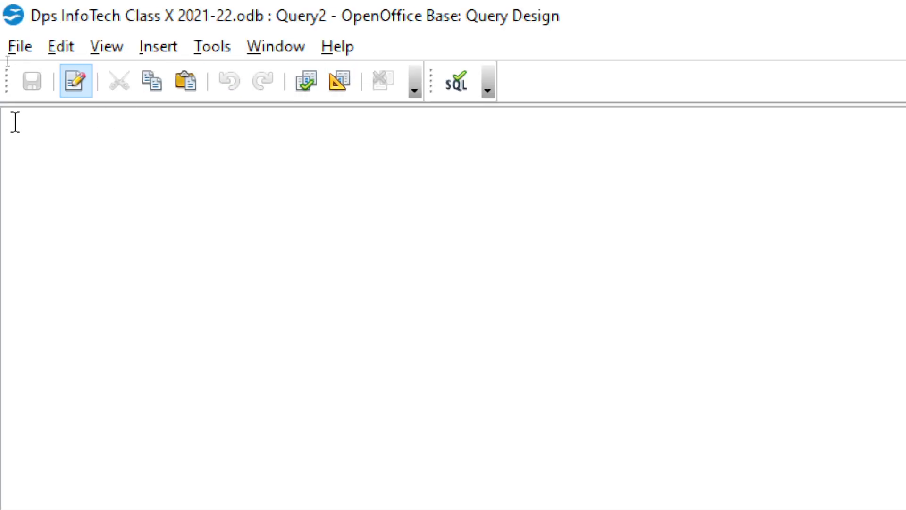
type("SELECT * FROM EMPL W")
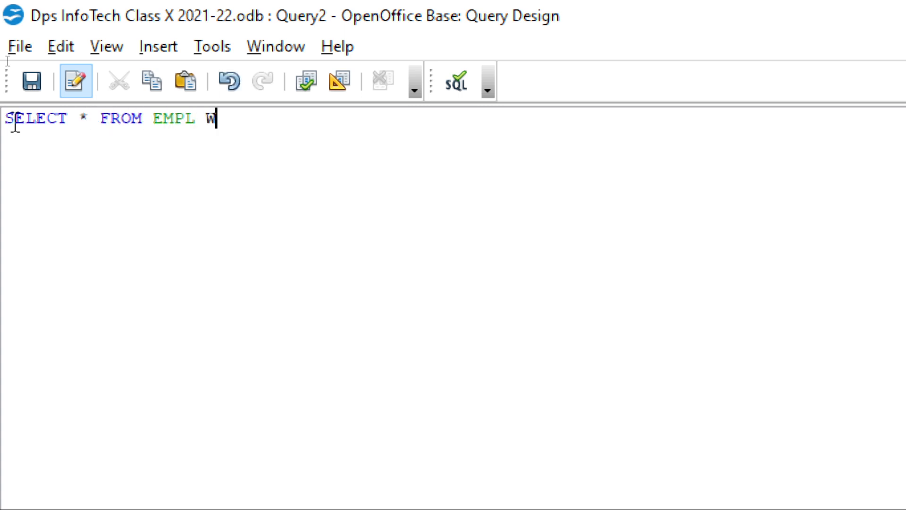
type("HERE DESIG IS N")
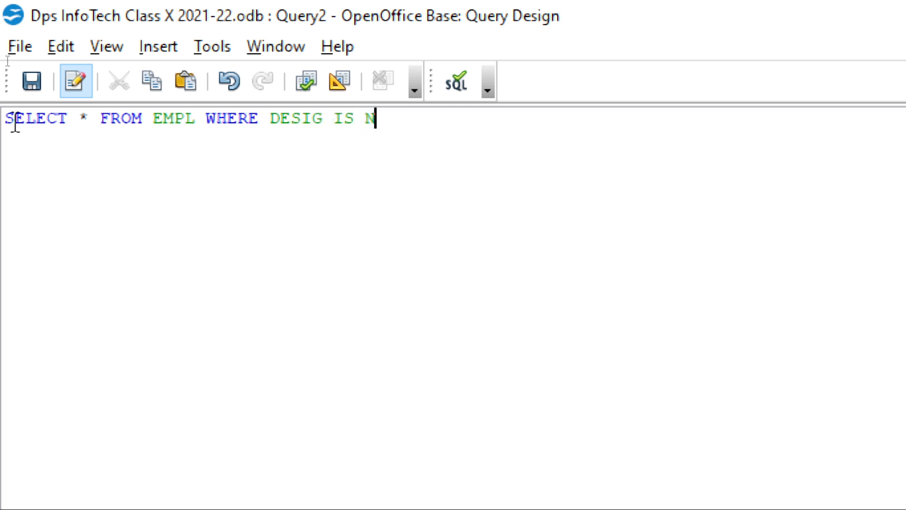
type("OT NULL;")
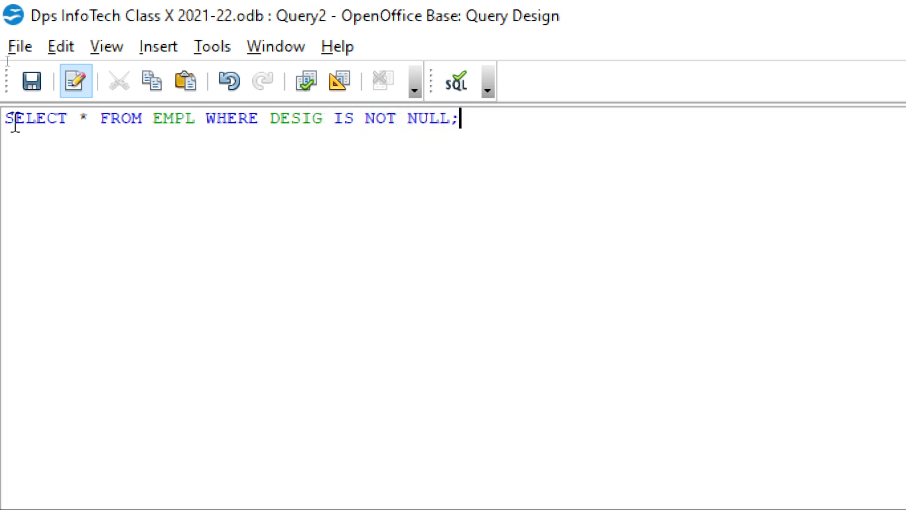
key("F5")
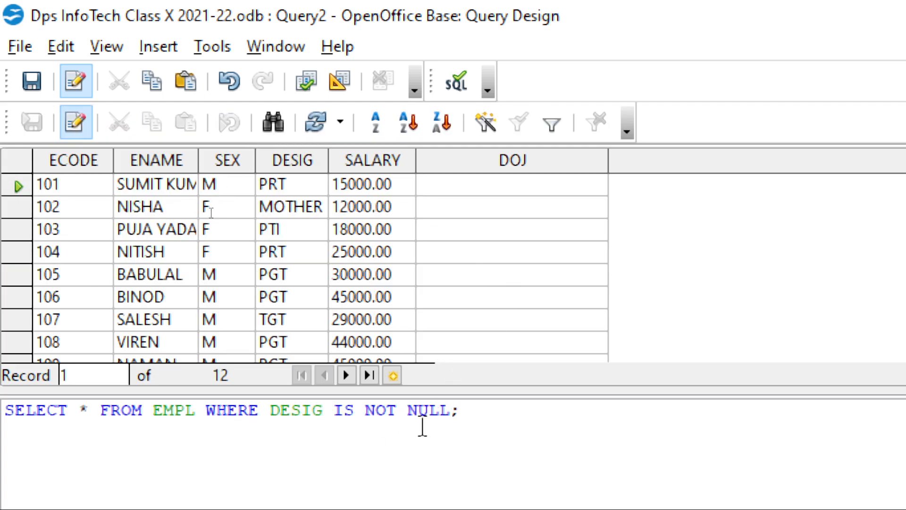
Change the WHERE condition's column from DESIG to DOJ so it reads DOJ IS NOT NULL, and run the query.
left_click(313, 410)
key("Right")
key("BackSpace")
key("BackSpace")
key("BackSpace")
key("BackSpace")
key("BackSpace")
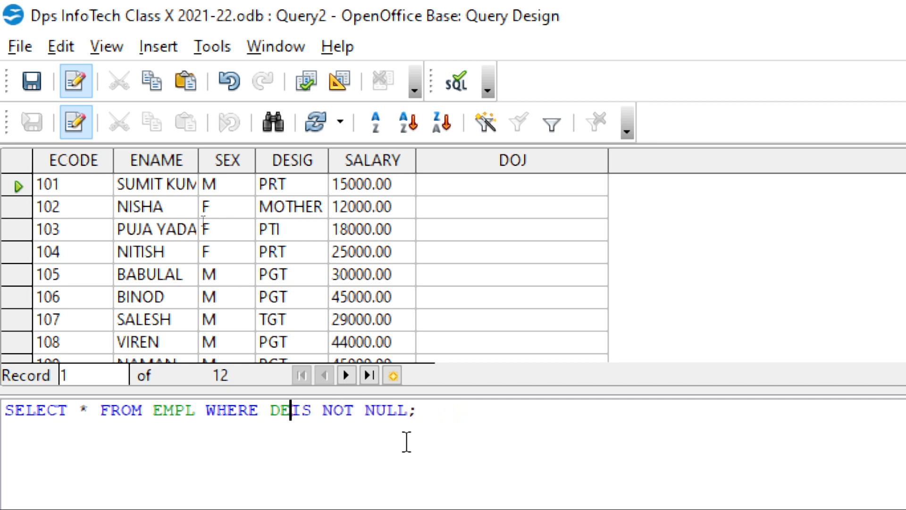
type("OJ")
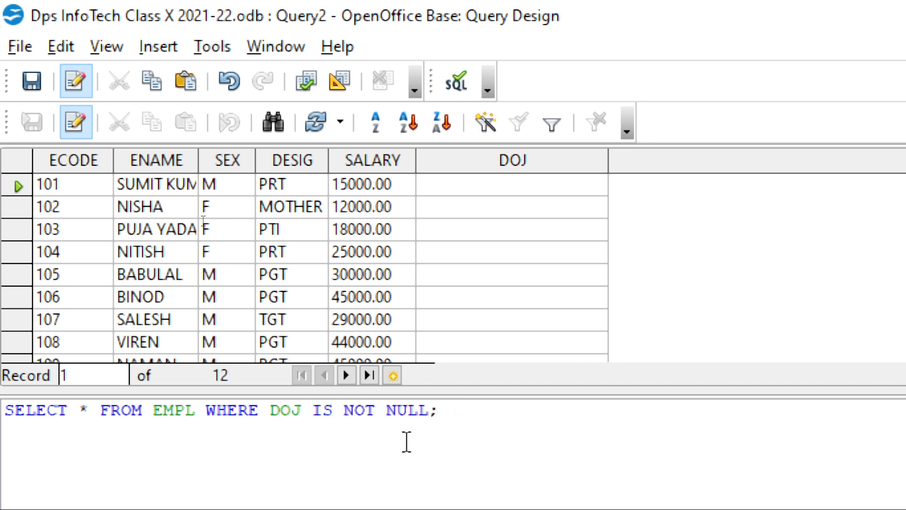
key("F5")
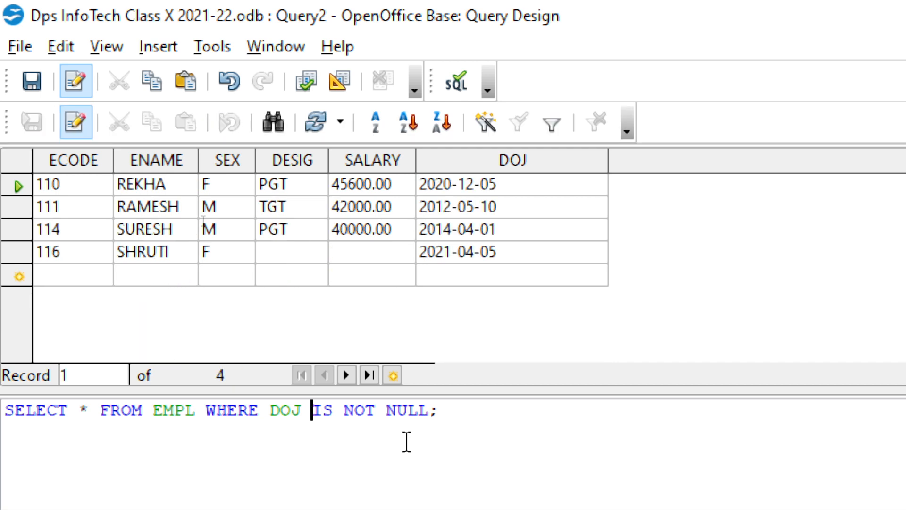
Remove NOT from the condition so it reads DOJ IS NULL, and run the query.
left_click(334, 410)
key("Delete")
key("Delete")
key("Delete")
key("Delete")
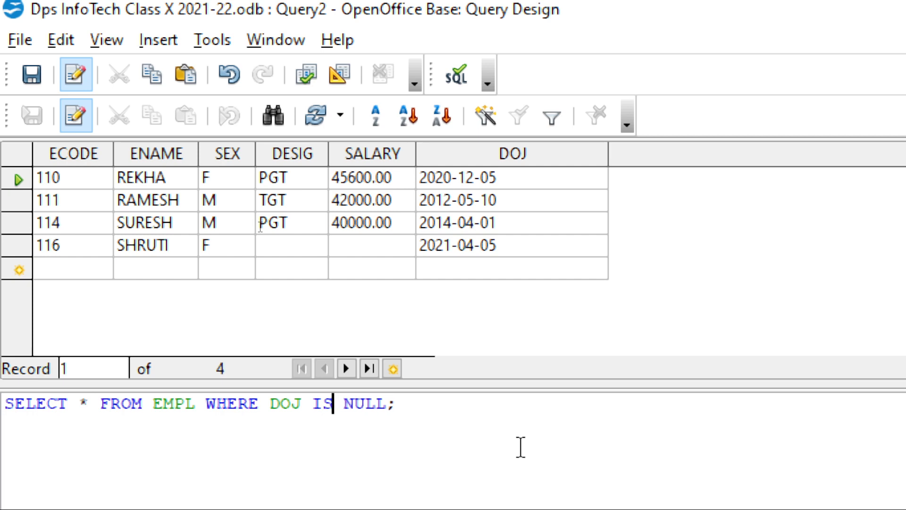
key("F5")
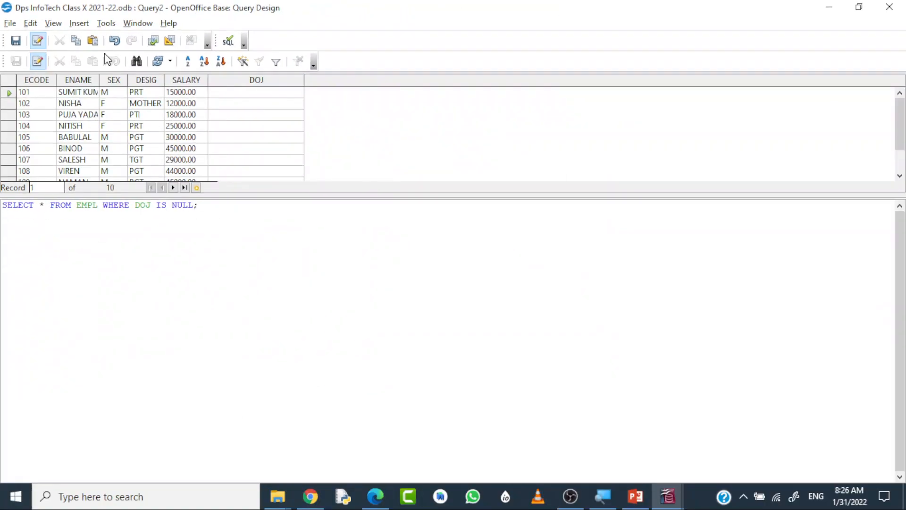
Save the query under the name SELECT QUEREY DEMO and close the query design window.
left_click(16, 41)
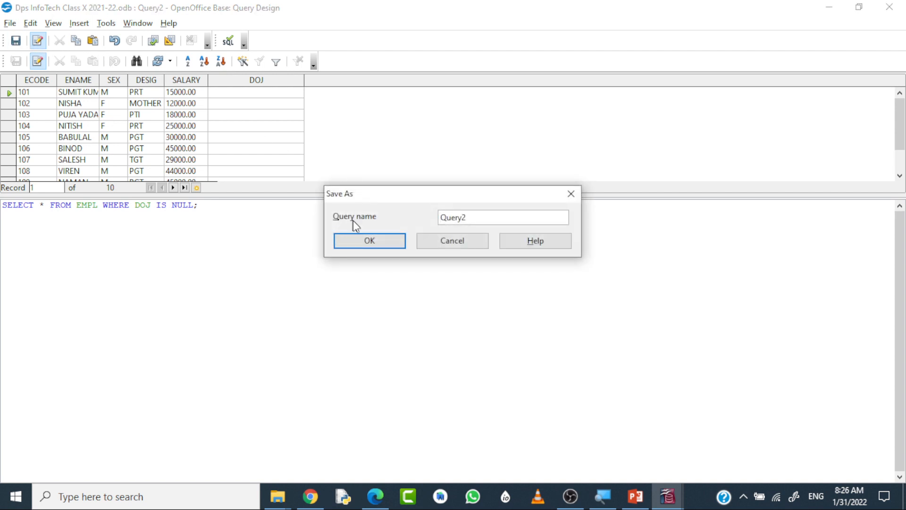
left_click(476, 218)
left_click_drag(492, 217, 431, 202)
type("SELECT QUEREY DEMO")
left_click(386, 241)
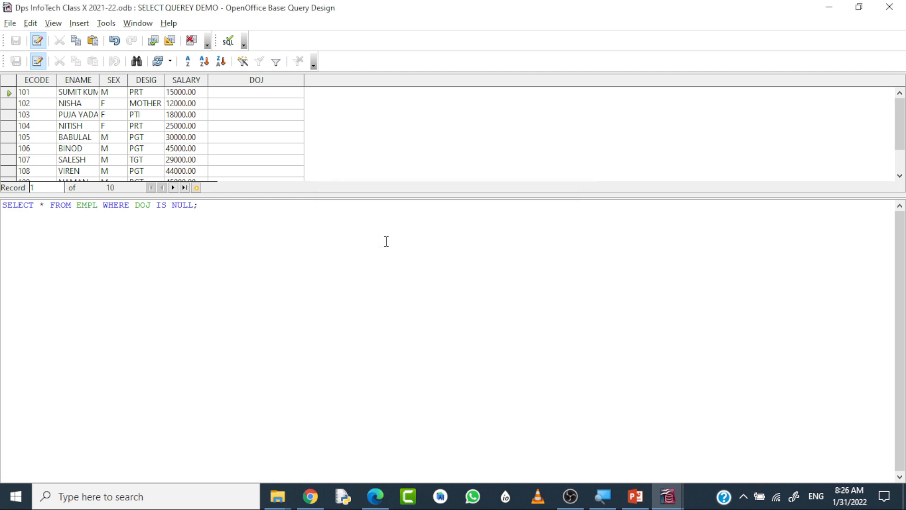
left_click(889, 6)
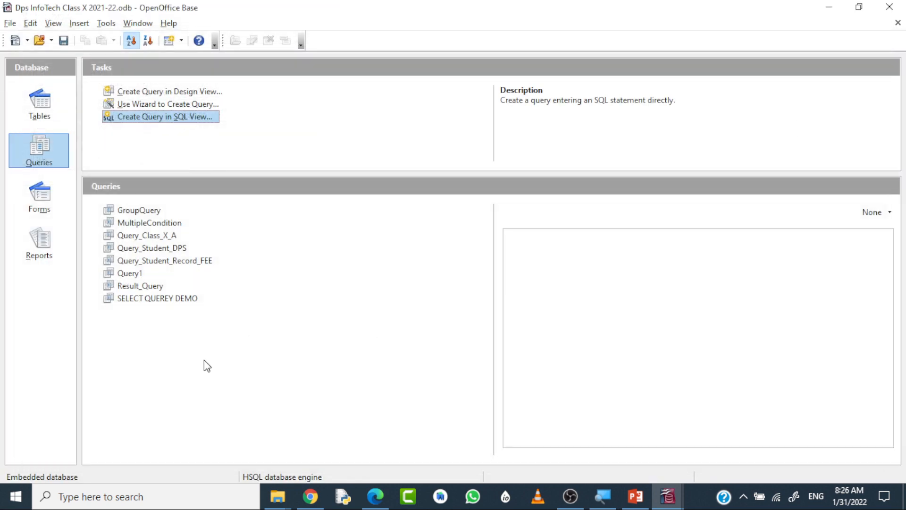
View the saved SELECT QUEREY DEMO query in design view and its records in data view, closing each window after viewing.
left_click(174, 299)
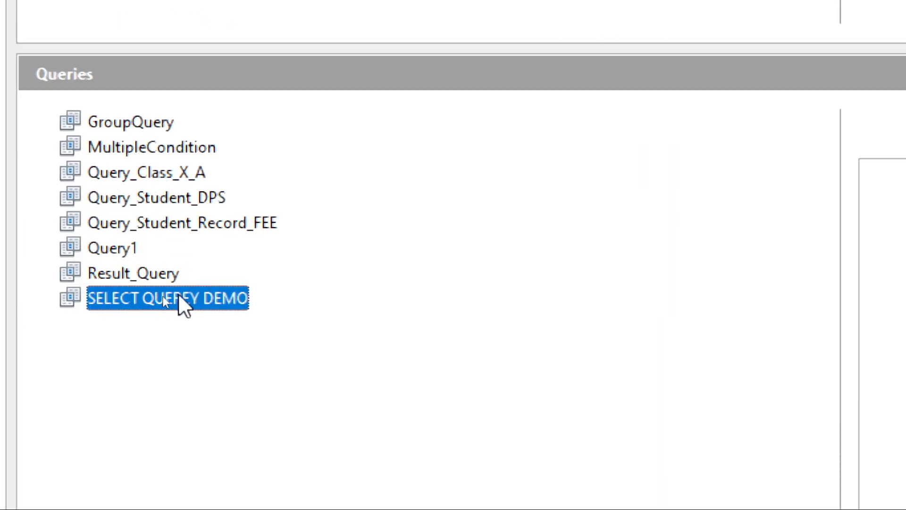
right_click(179, 296)
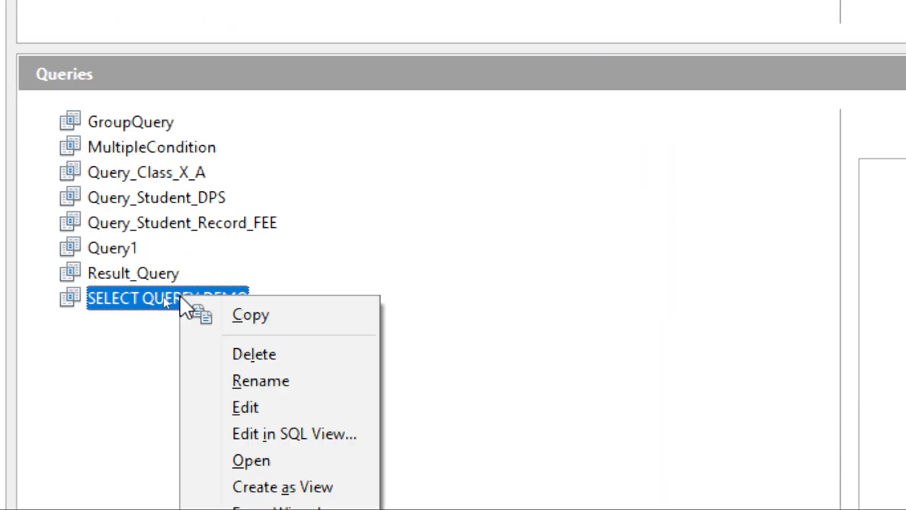
left_click(262, 378)
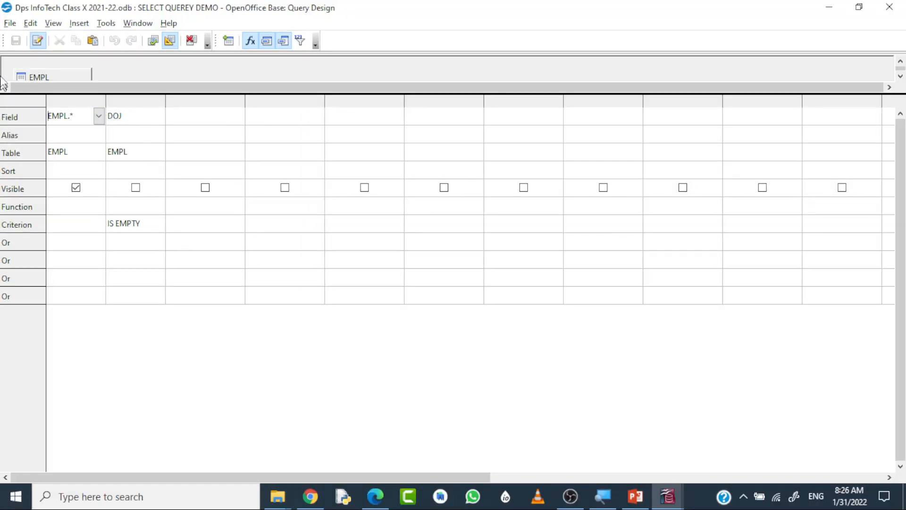
left_click(890, 8)
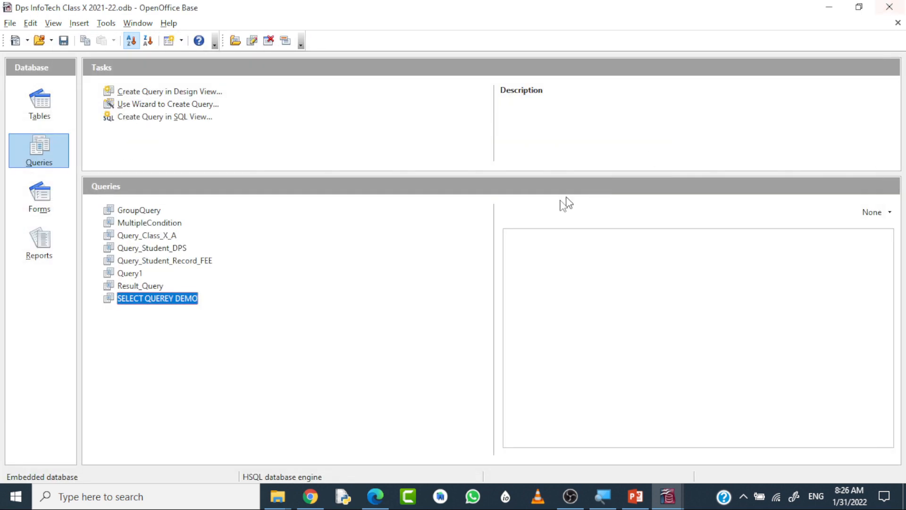
double_click(192, 300)
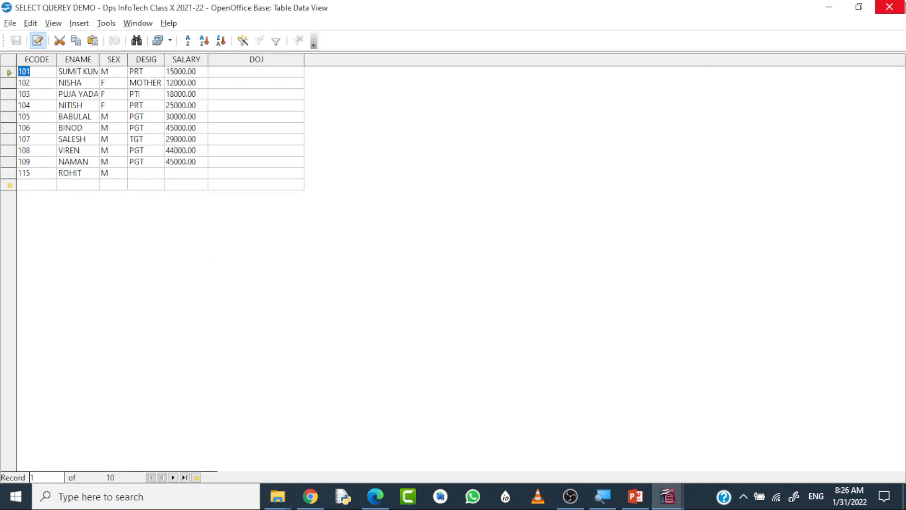
left_click(890, 6)
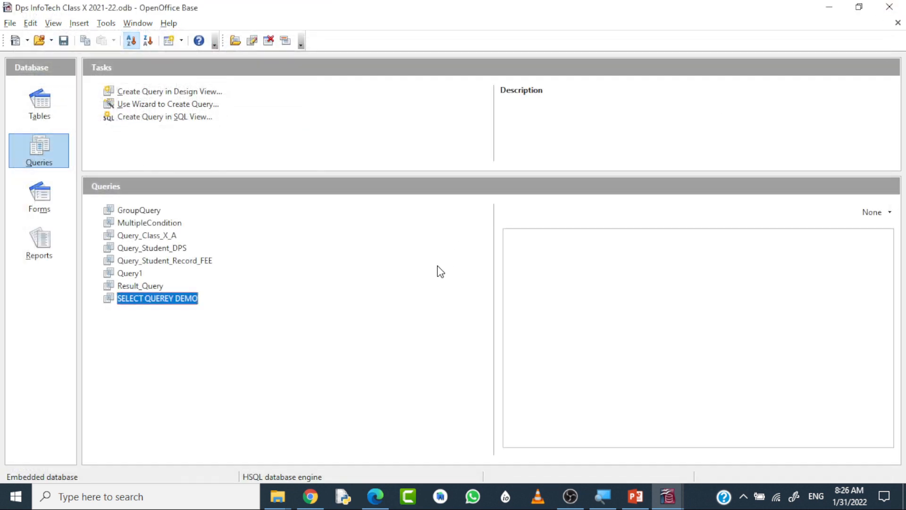